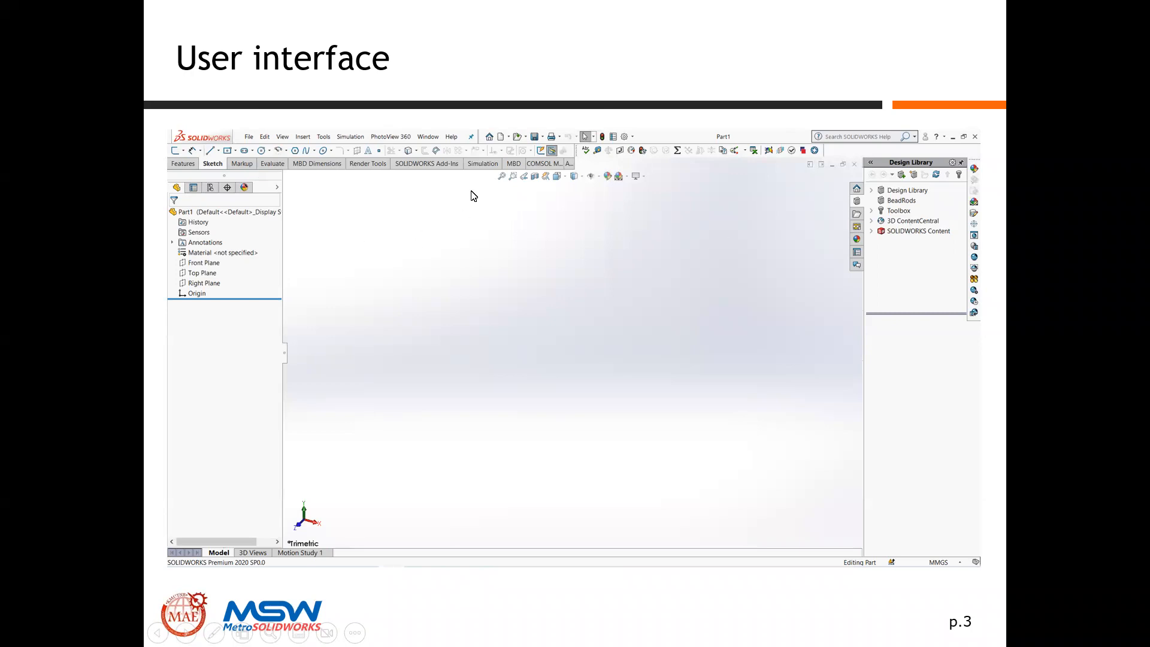
Step: End the slide show, switch to SOLIDWORKS Premium 2020 and create a new part document
left_click(454, 304)
key("Left")
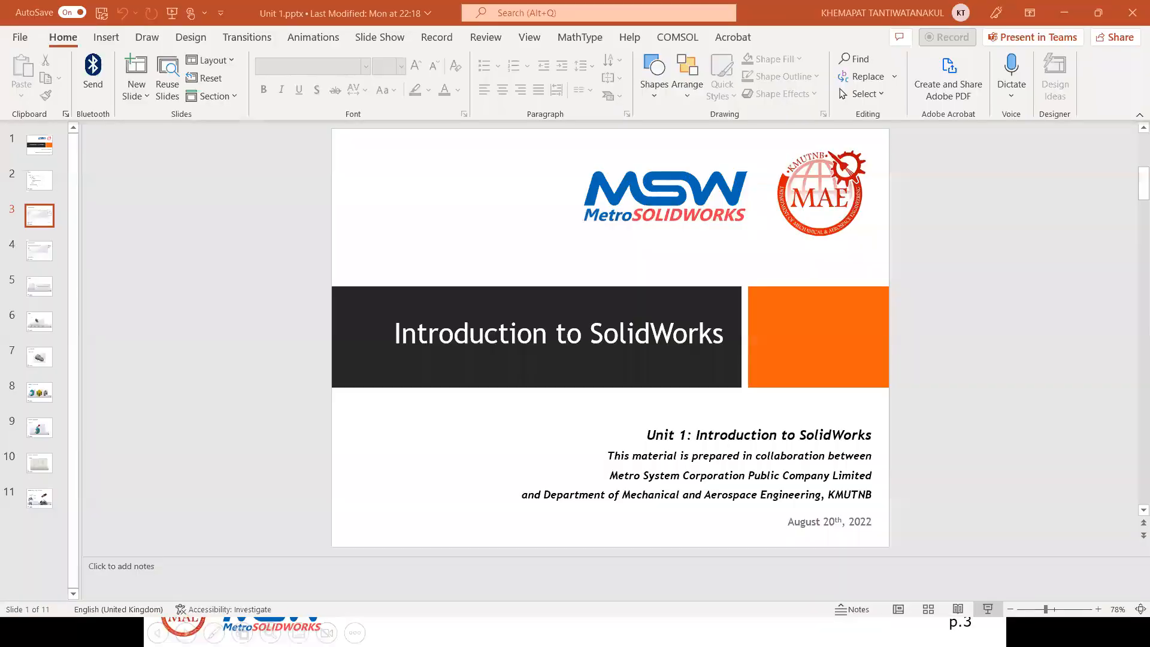
key("Escape")
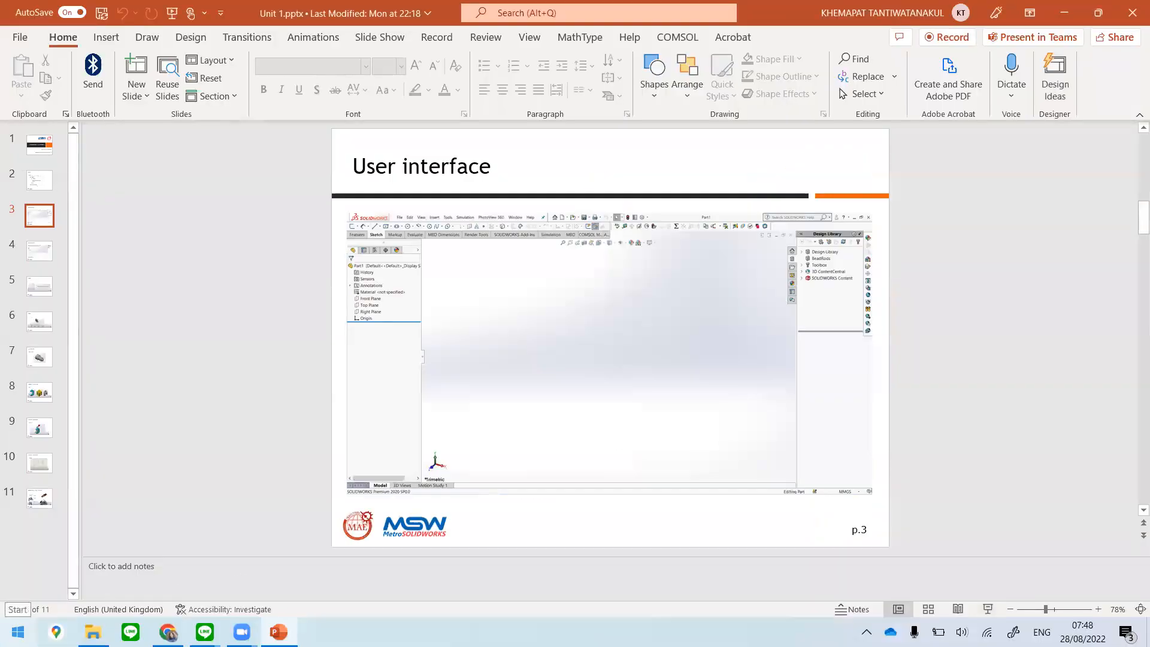
key("super")
type("soli")
key("Return")
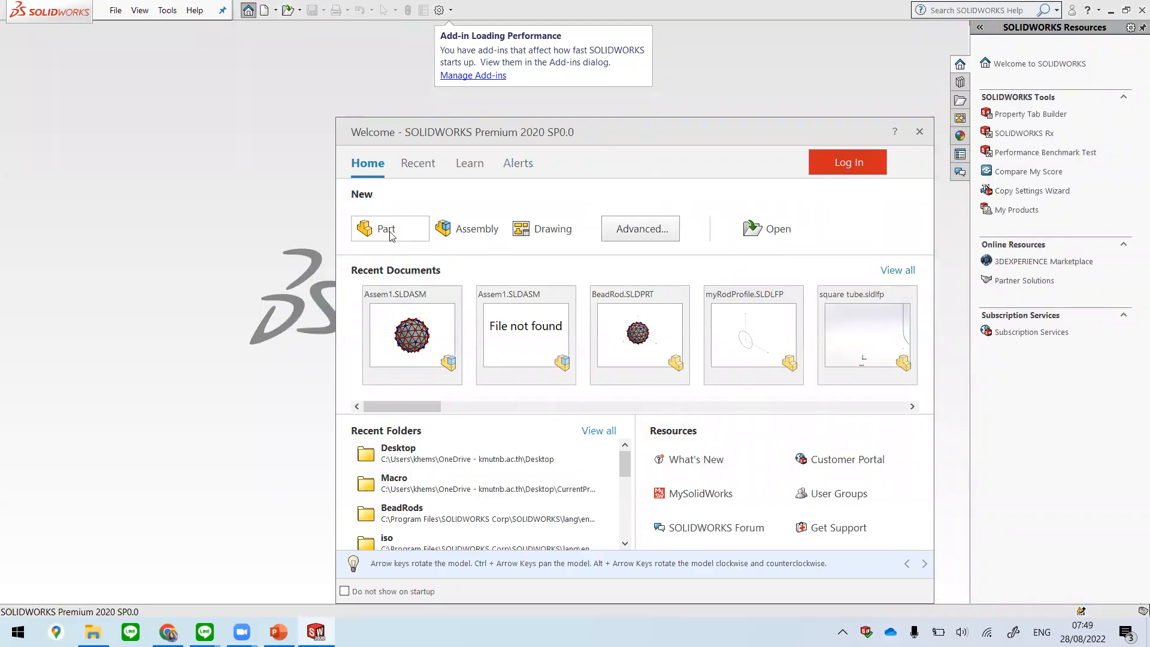
left_click(446, 227)
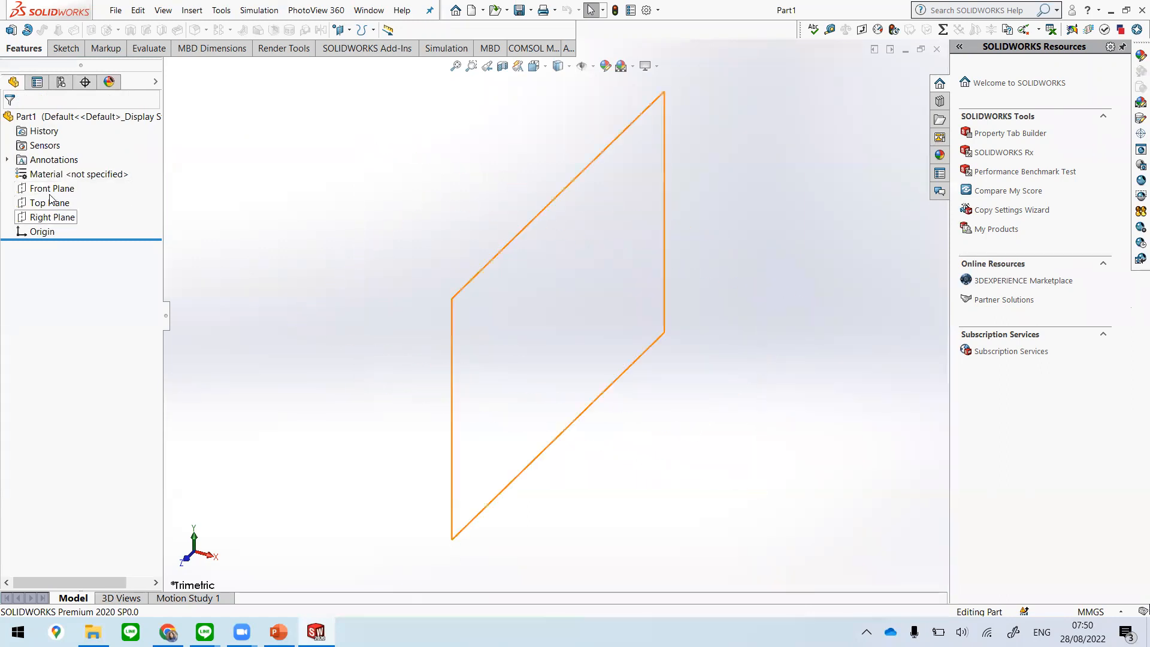
Step: Highlight the part origin and look through the Design Library, Custom Properties and SOLIDWORKS Resources pages
left_click(36, 232)
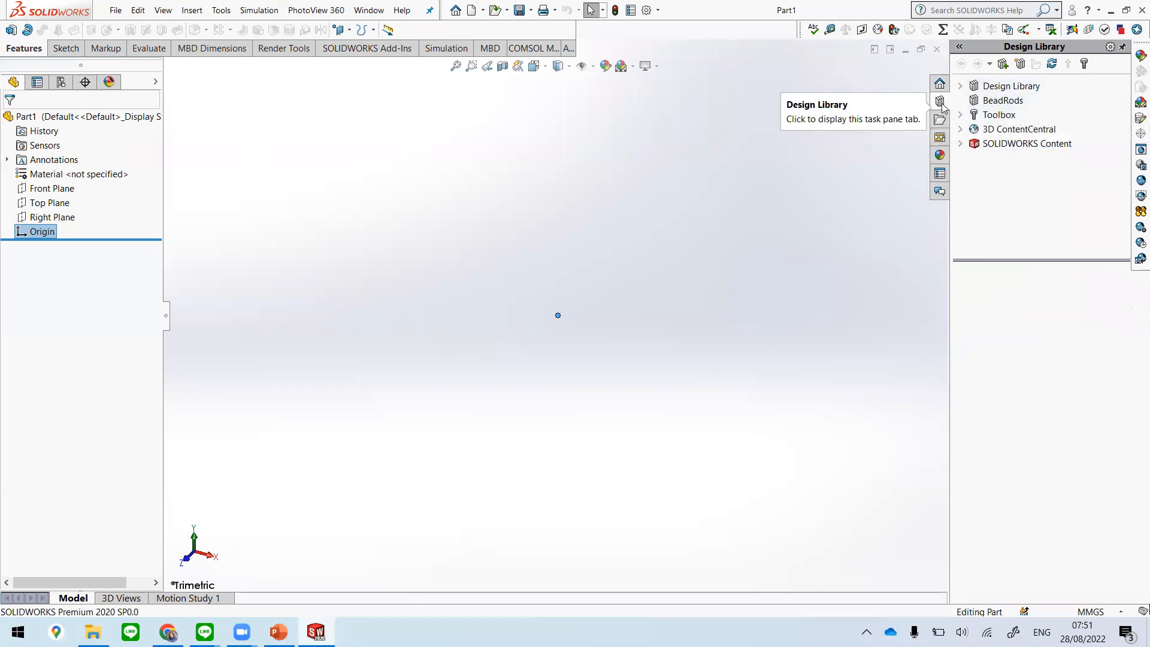
left_click(940, 174)
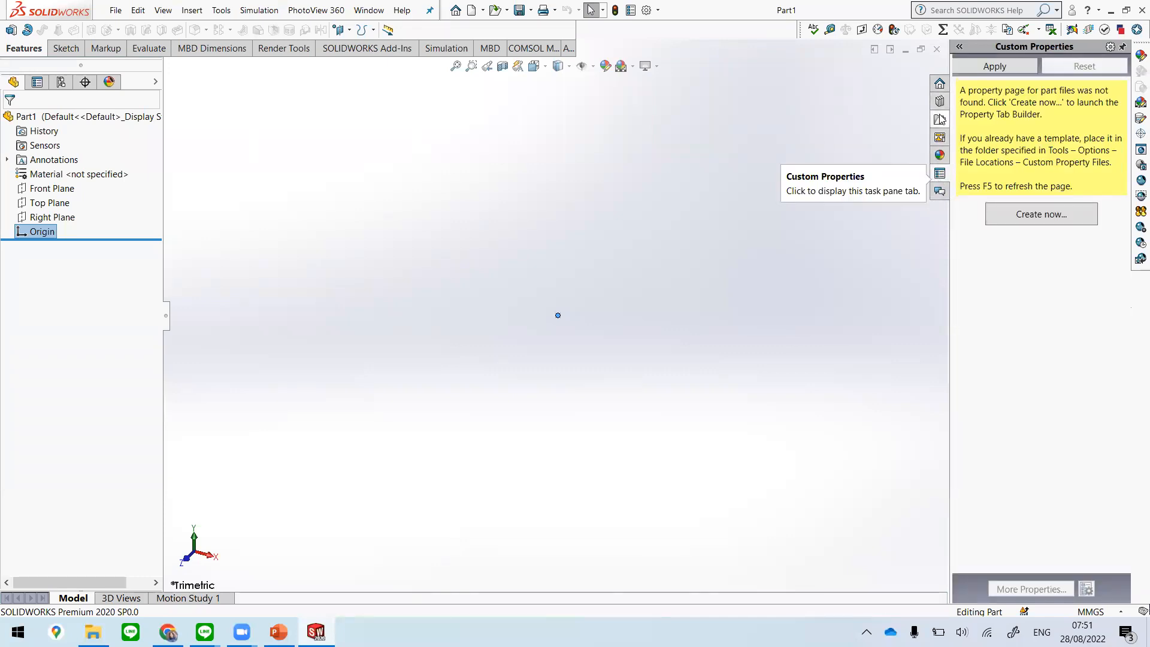
left_click(940, 85)
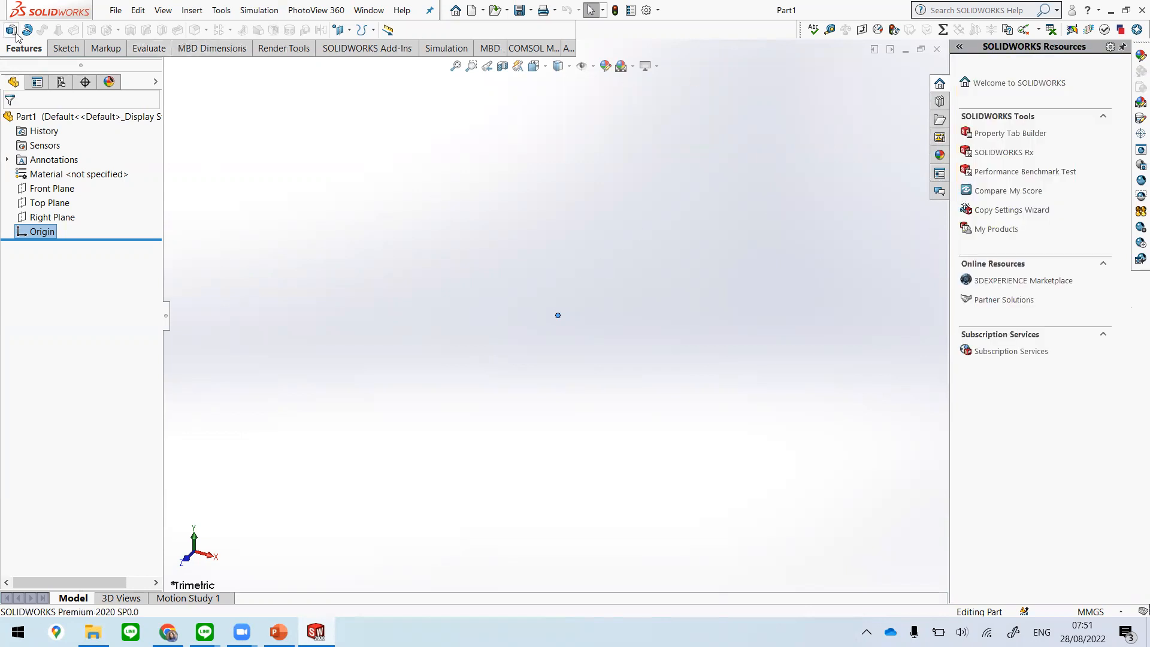
Step: Look through the Sketch, Markup, MBD Dimensions, Render Tools and SOLIDWORKS Add-Ins command sets, and return to Features
left_click(64, 50)
left_click(103, 49)
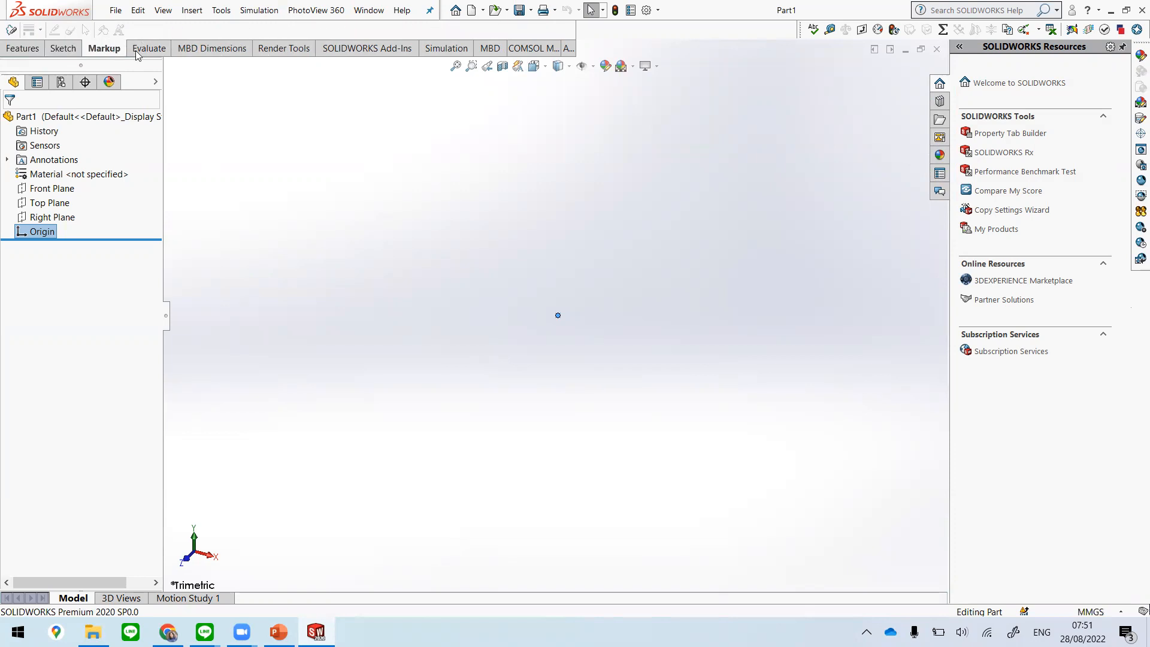
left_click(180, 49)
left_click(268, 50)
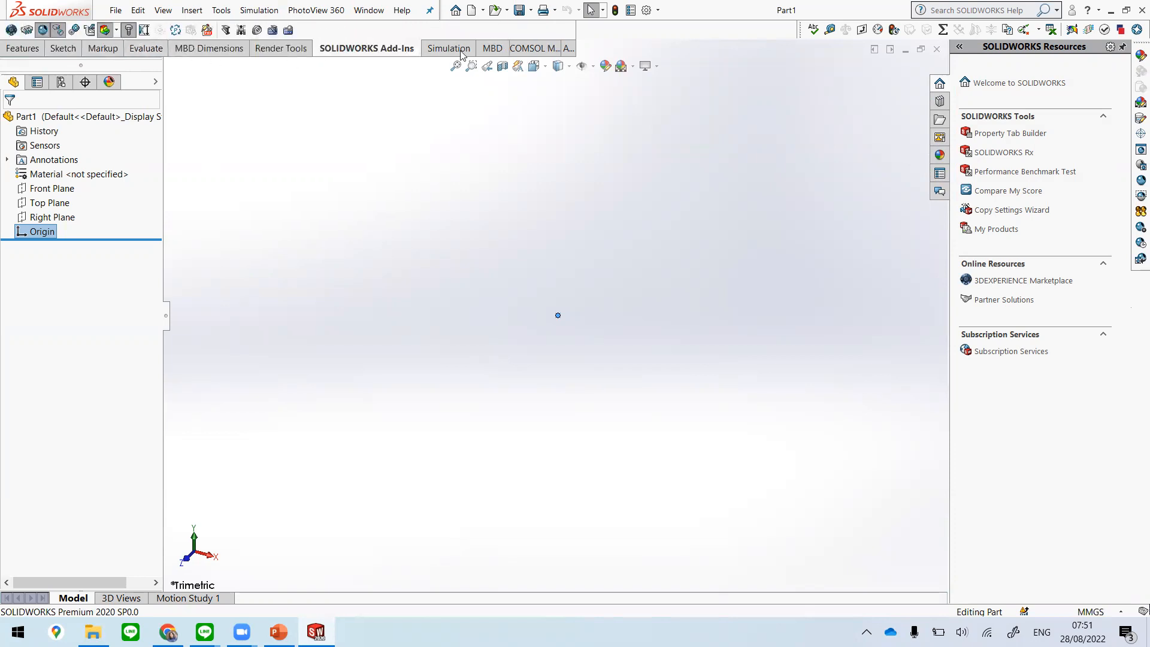
left_click(23, 49)
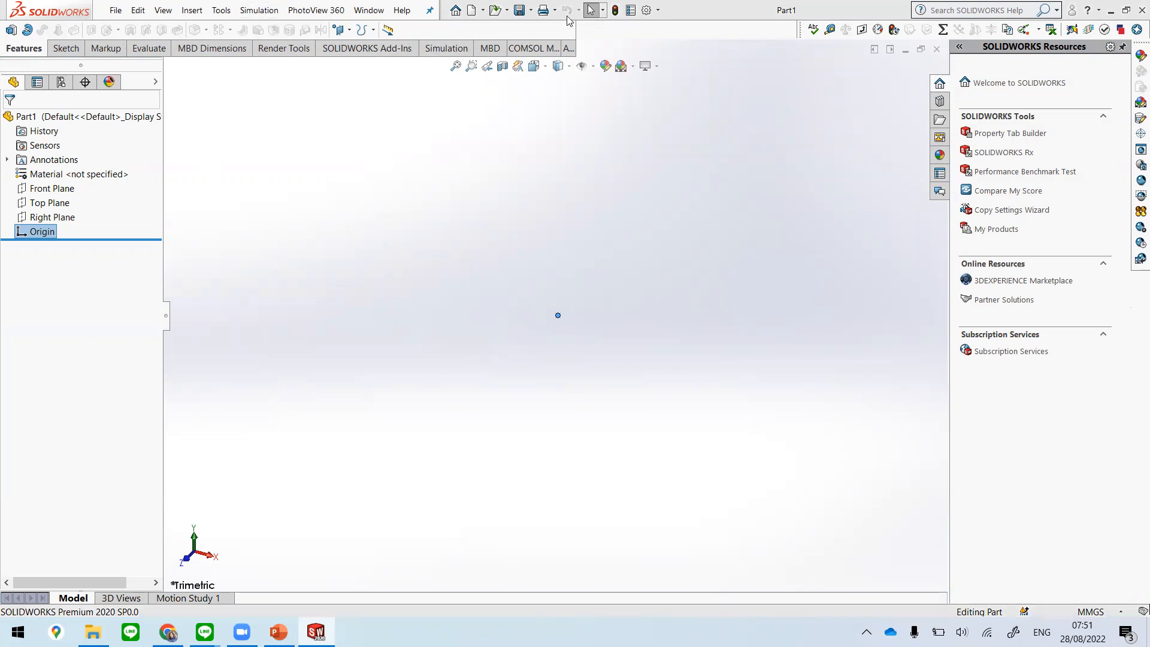
Step: Try the CommandManager with large buttons and text labels, and restore its compact icon-only display
right_click(496, 28)
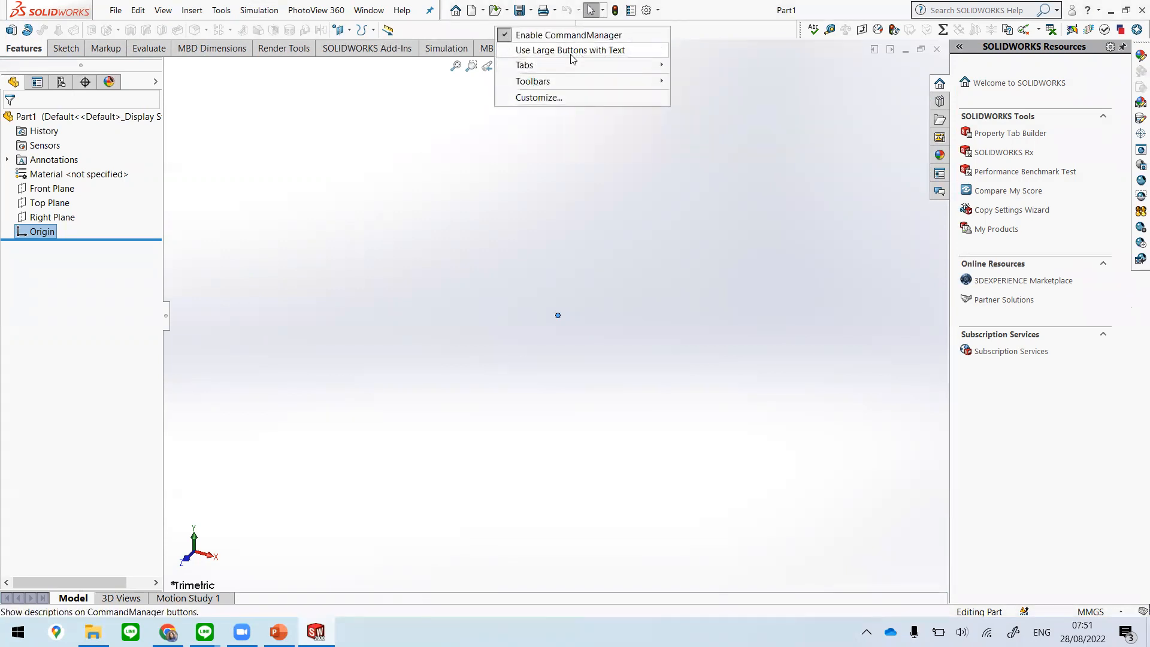
left_click(747, 38)
right_click(471, 35)
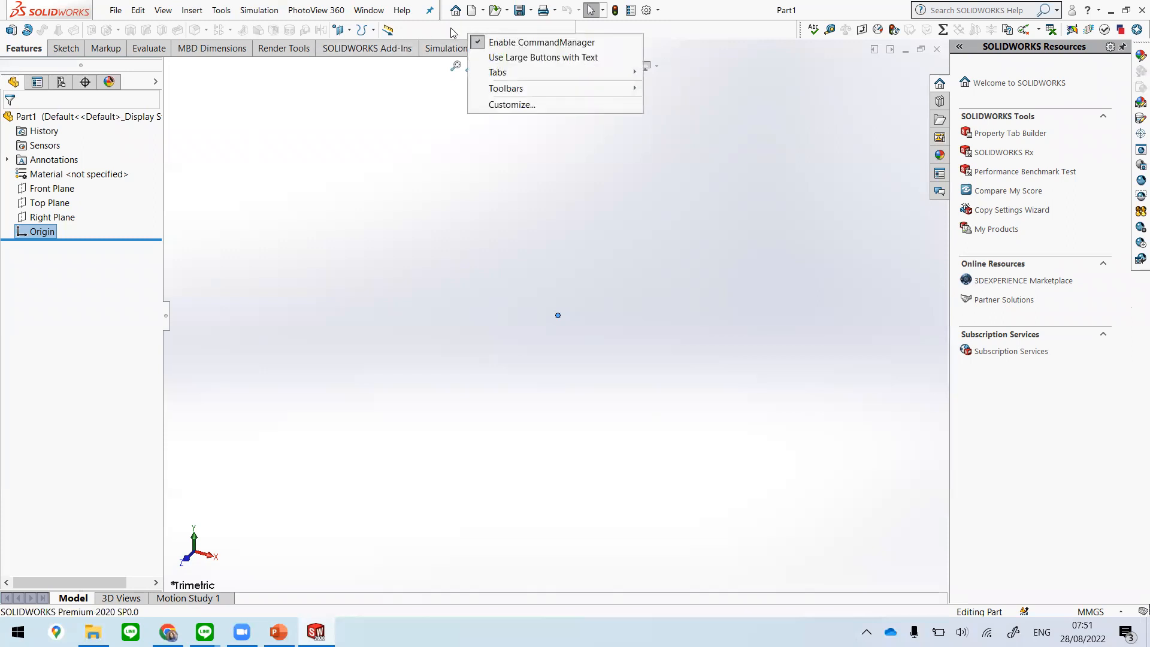
left_click(523, 57)
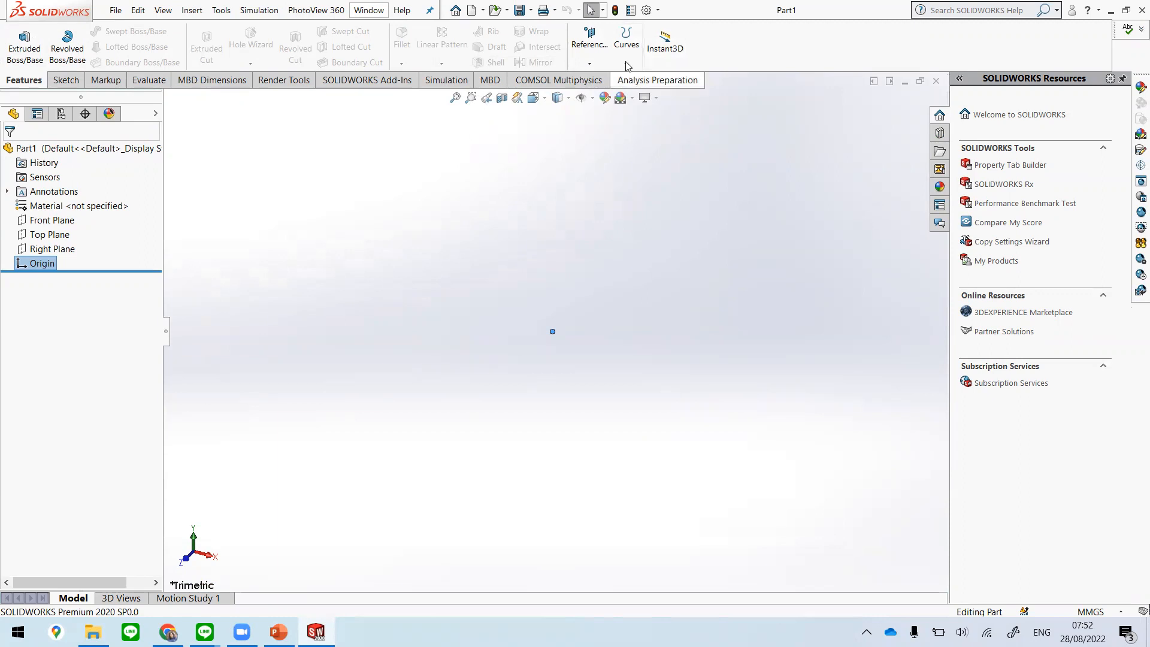
right_click(746, 55)
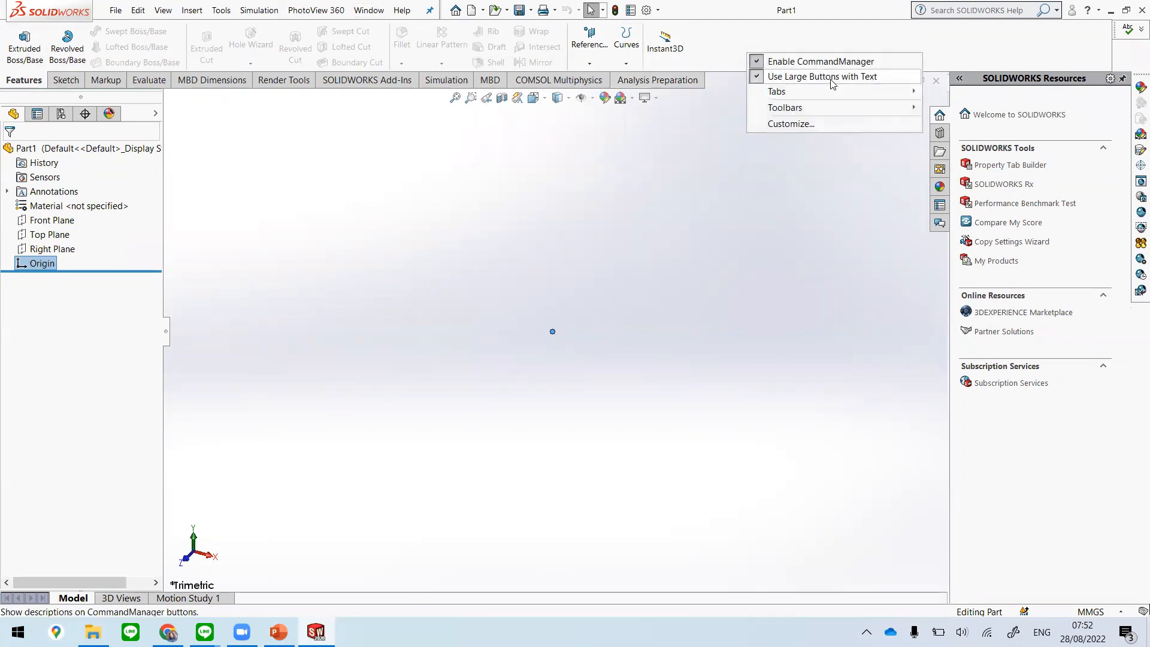
left_click(779, 77)
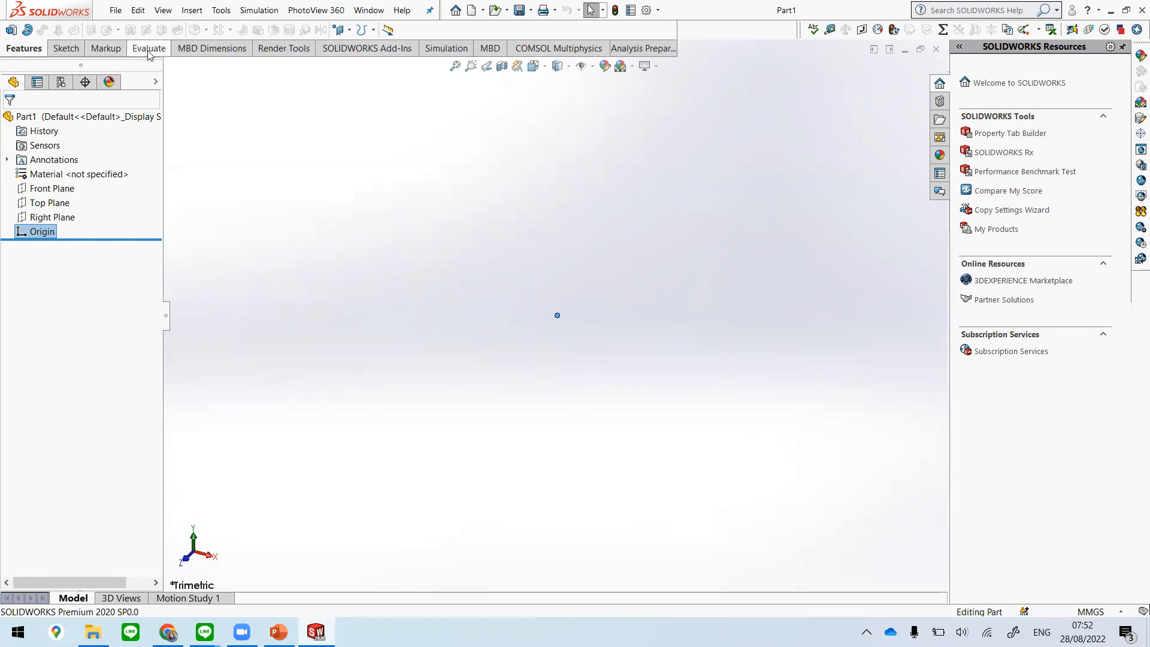
Step: Review the available file commands for the part and clear the origin selection
left_click(114, 12)
left_click(111, 11)
left_click(107, 11)
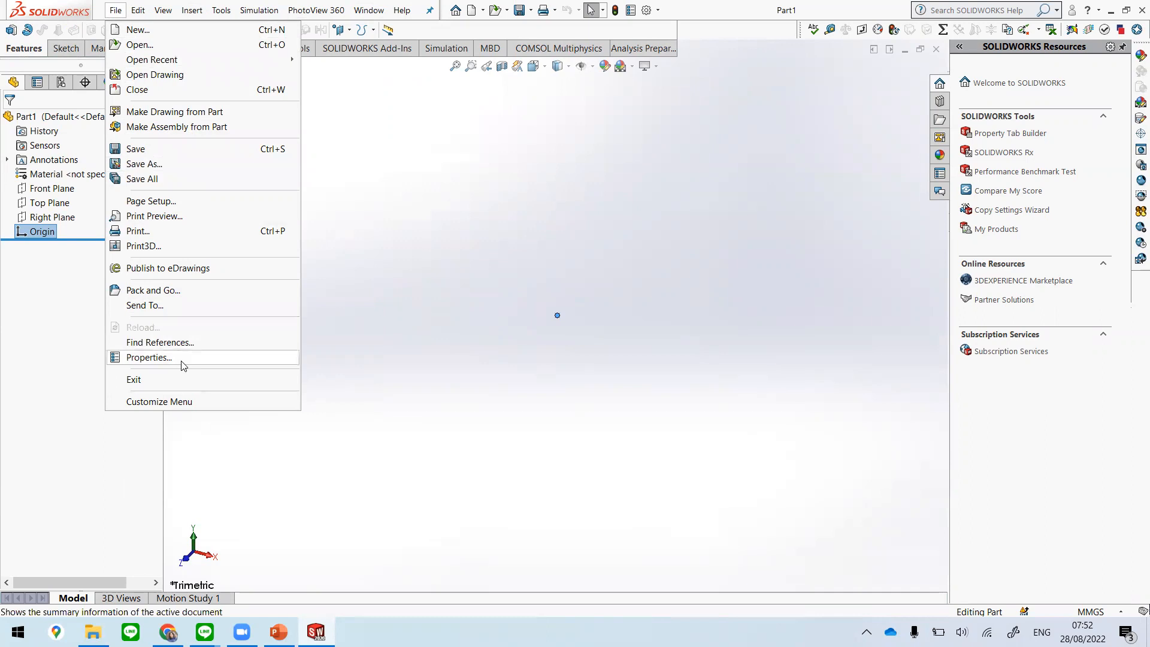
left_click(527, 202)
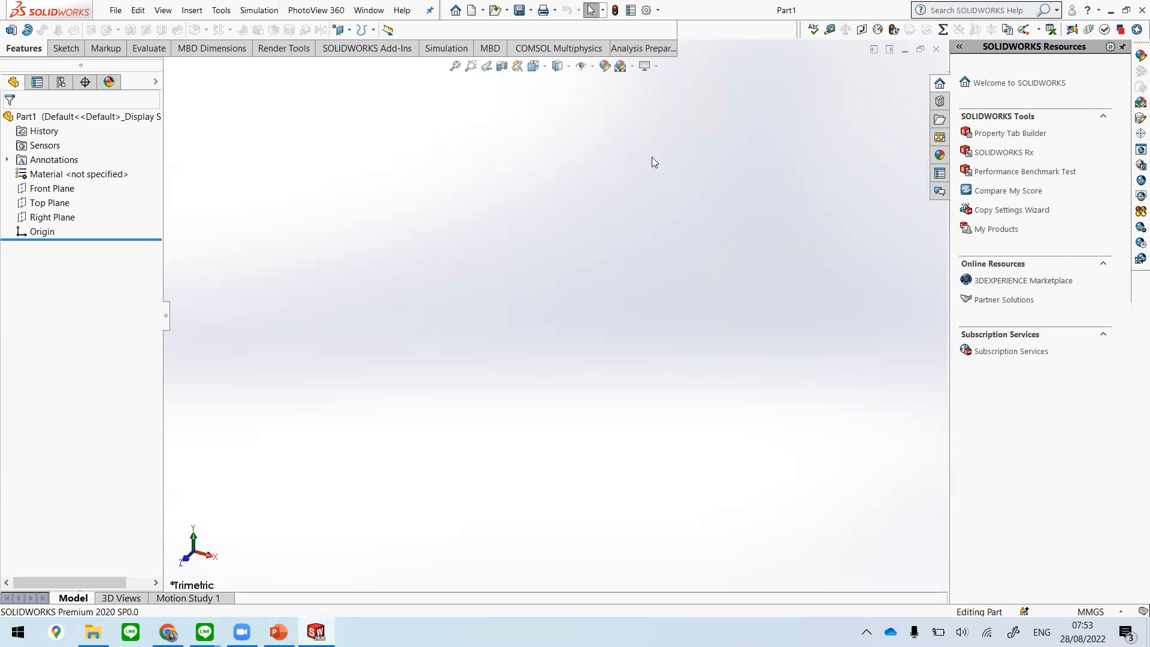
Step: Move the docked Tools toolbar so it sits directly beside the CommandManager
left_click_drag(801, 29, 677, 35)
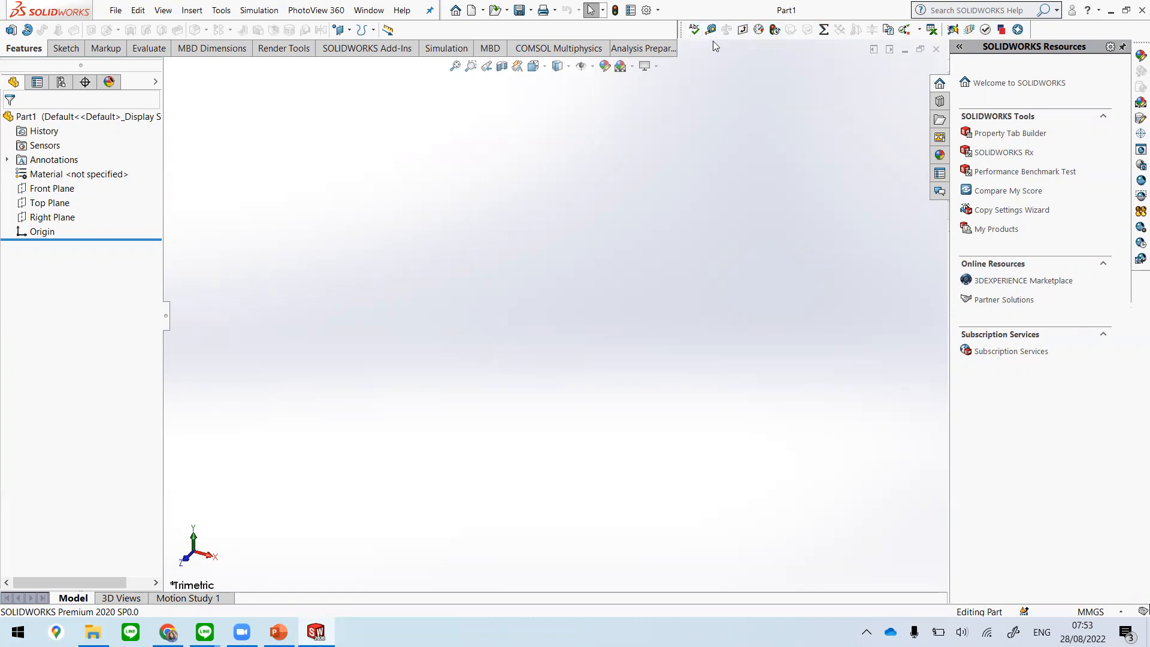
mouse_move(683, 31)
left_mouse_down()
mouse_move(707, 33)
mouse_move(671, 33)
left_mouse_up()
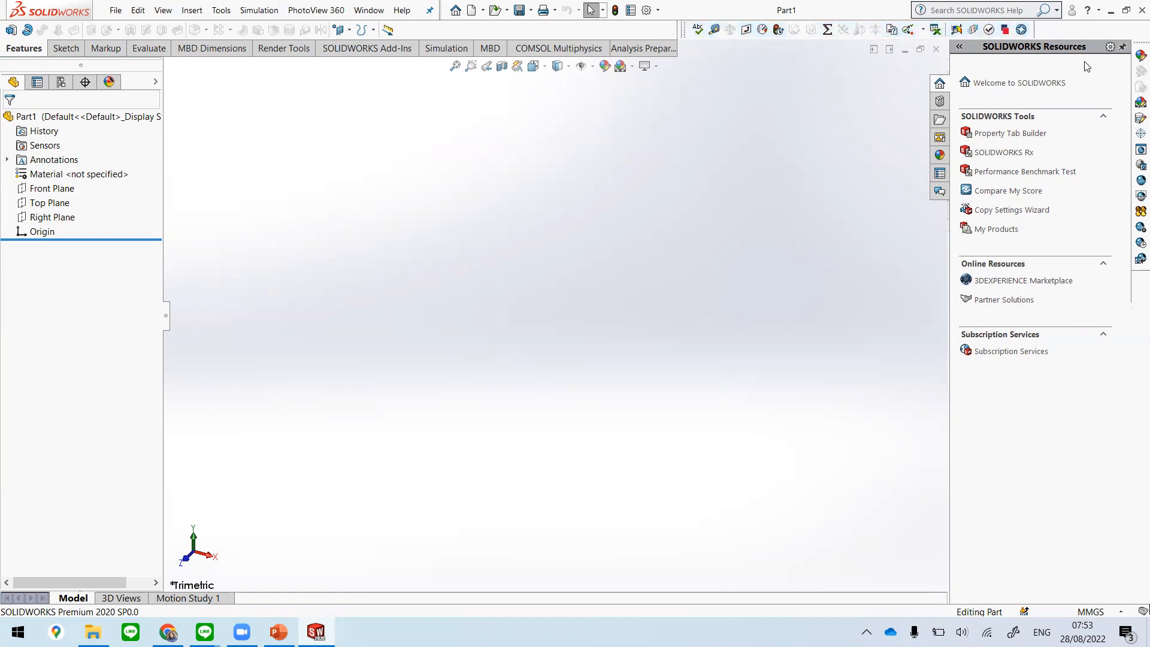
Step: Display the View toolbar, undock it into the graphics area, and close it again
right_click(552, 27)
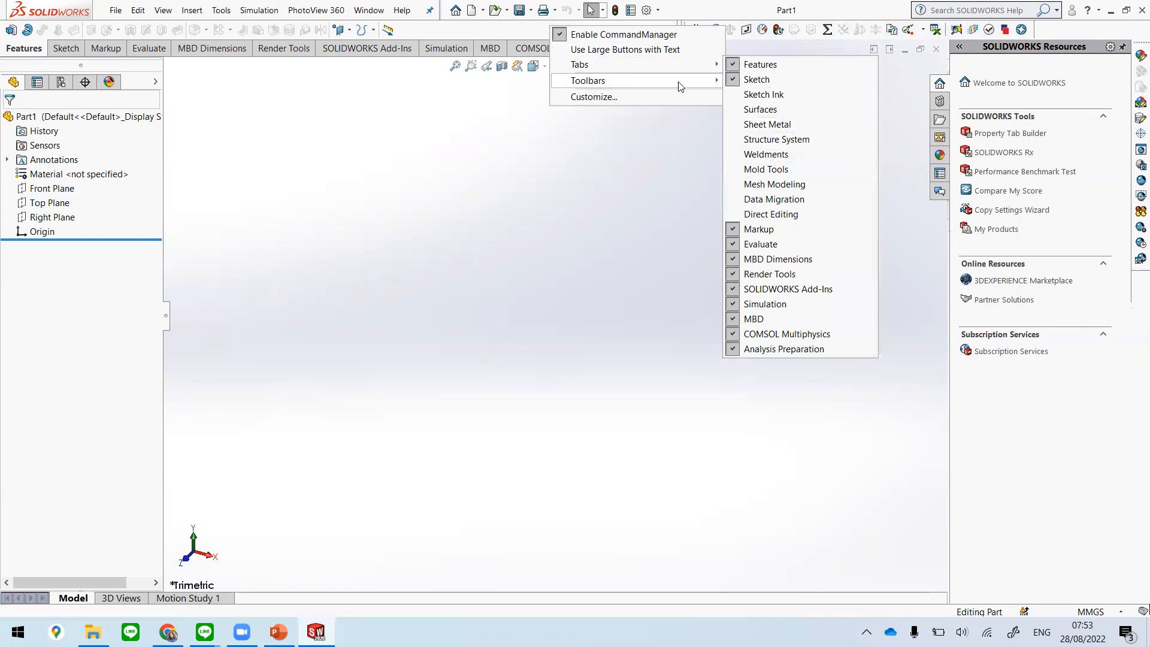
mouse_move(681, 87)
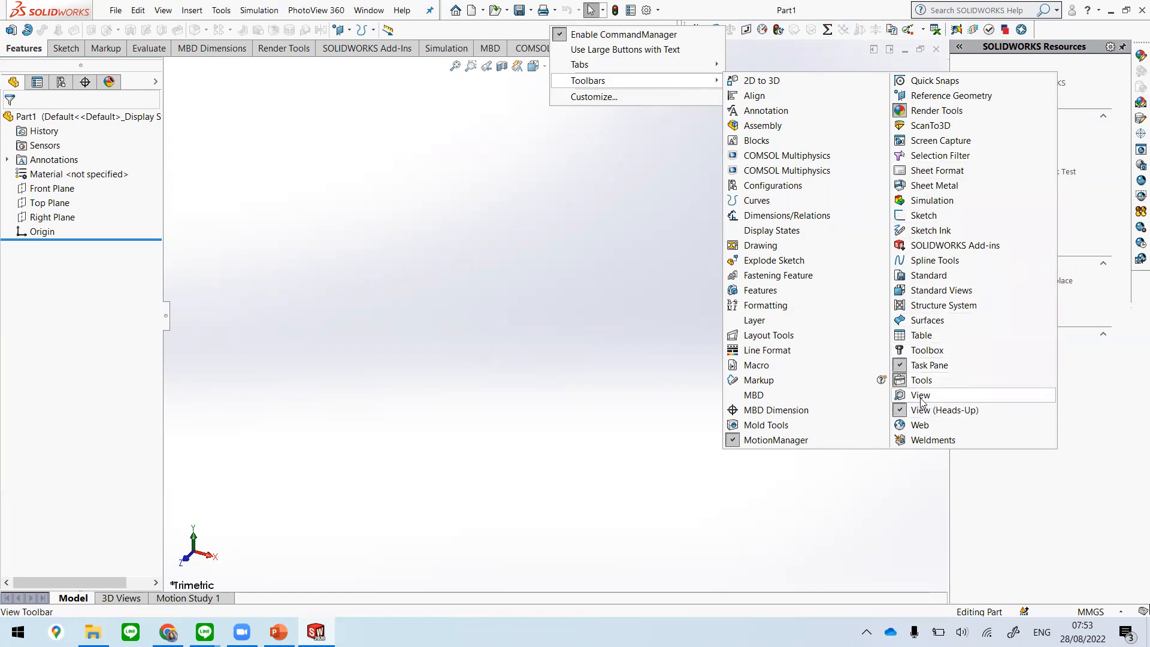
left_click(952, 399)
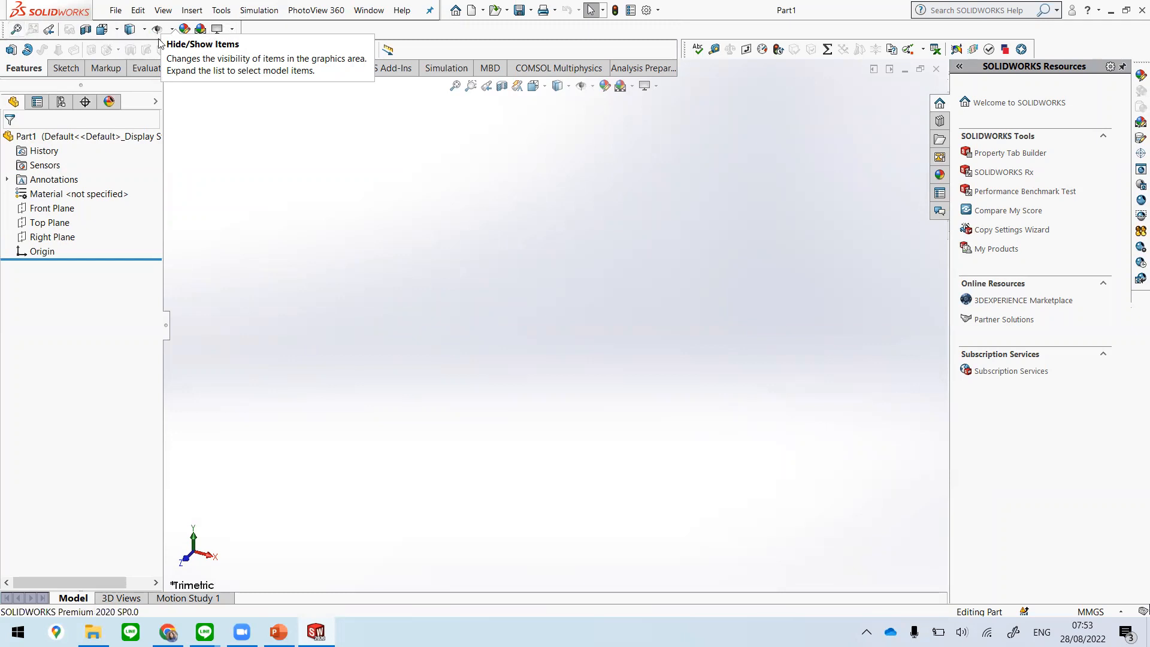
left_click_drag(7, 27, 379, 233)
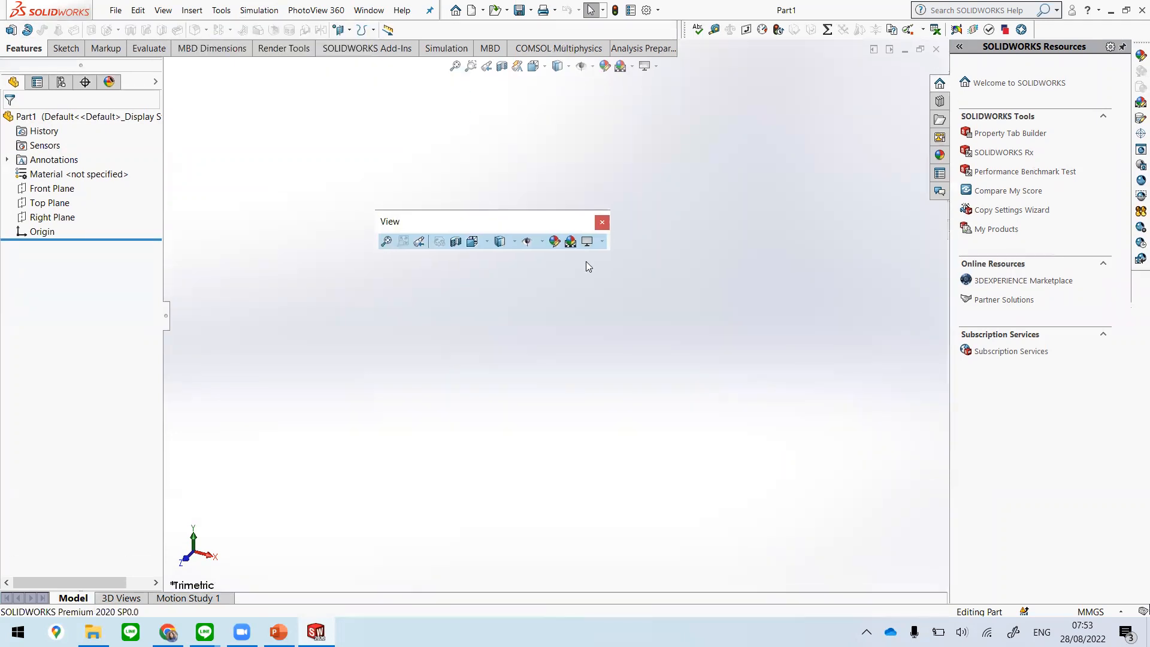
left_click(598, 224)
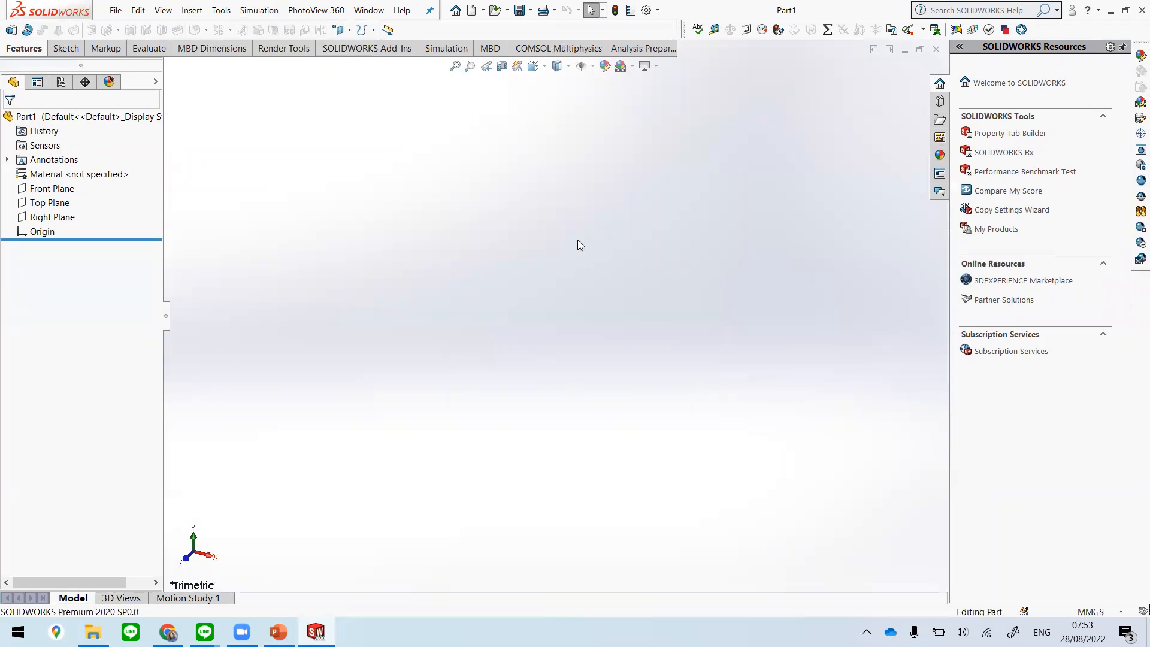
Step: Switch to PowerPoint, present from the User interface slide, and browse the Plane selection, Sketch and Unit 1 topics slides
left_click(277, 632)
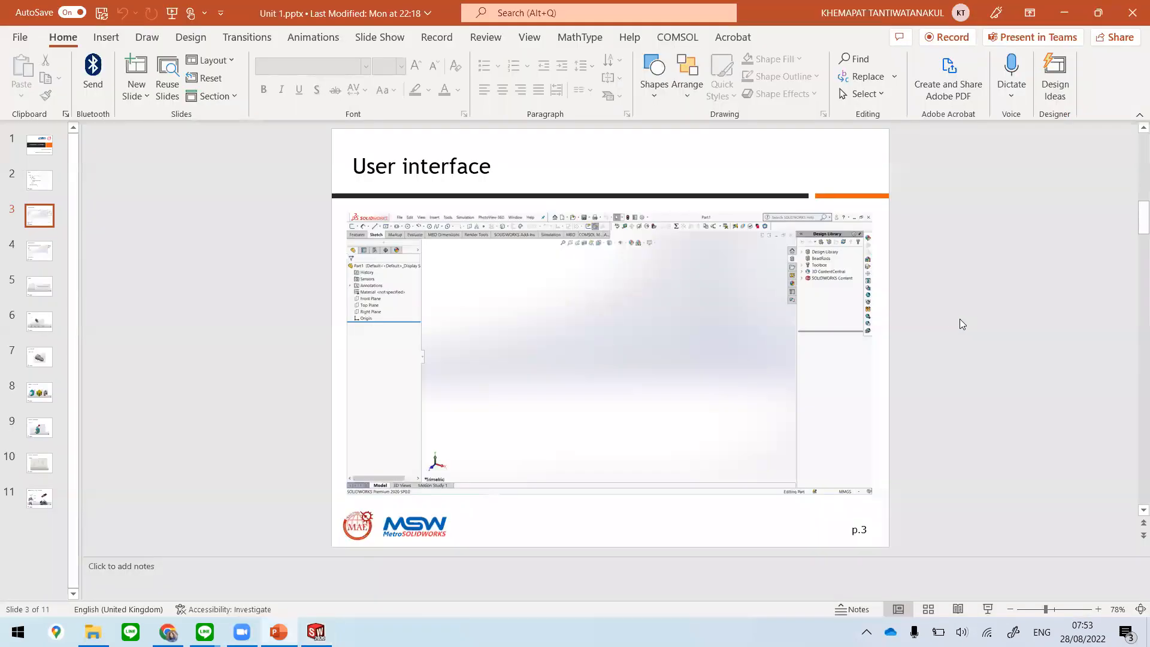
left_click(989, 609)
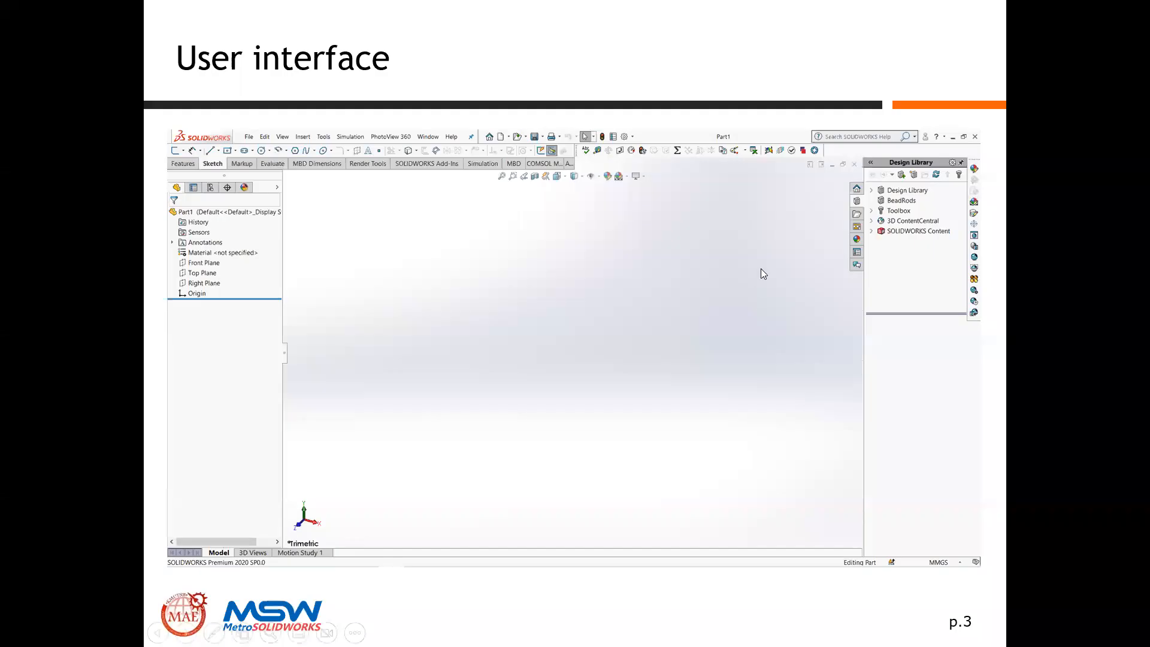
left_click(773, 267)
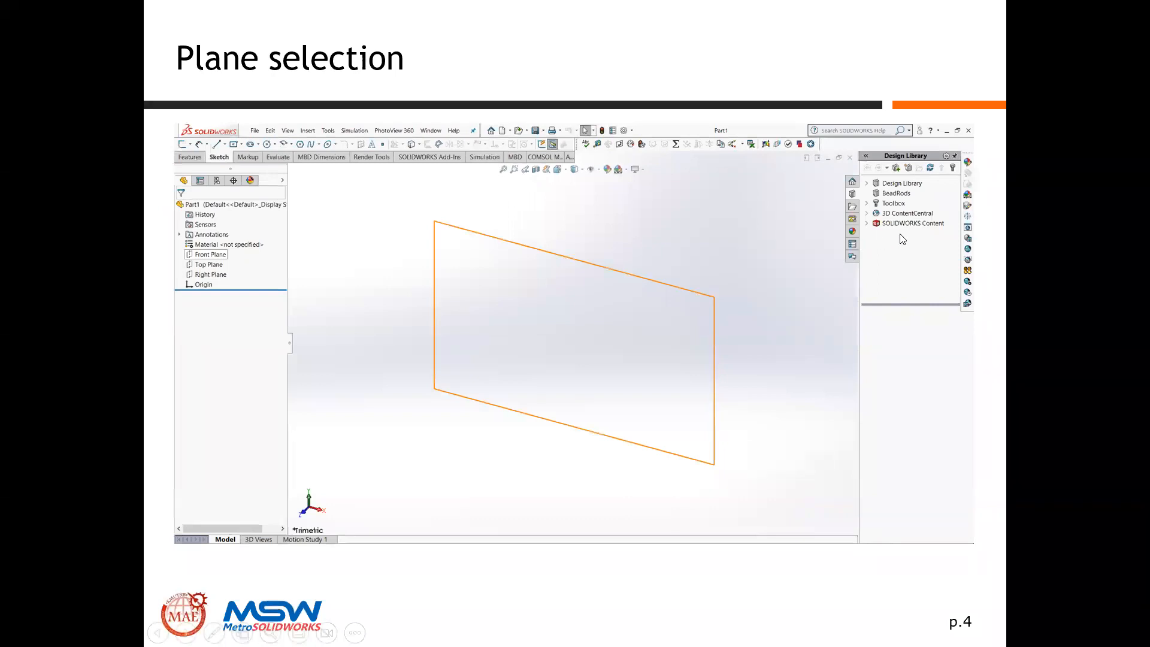
scroll(840, 294, "down", 1)
scroll(840, 294, "up", 1)
scroll(640, 278, "down", 1)
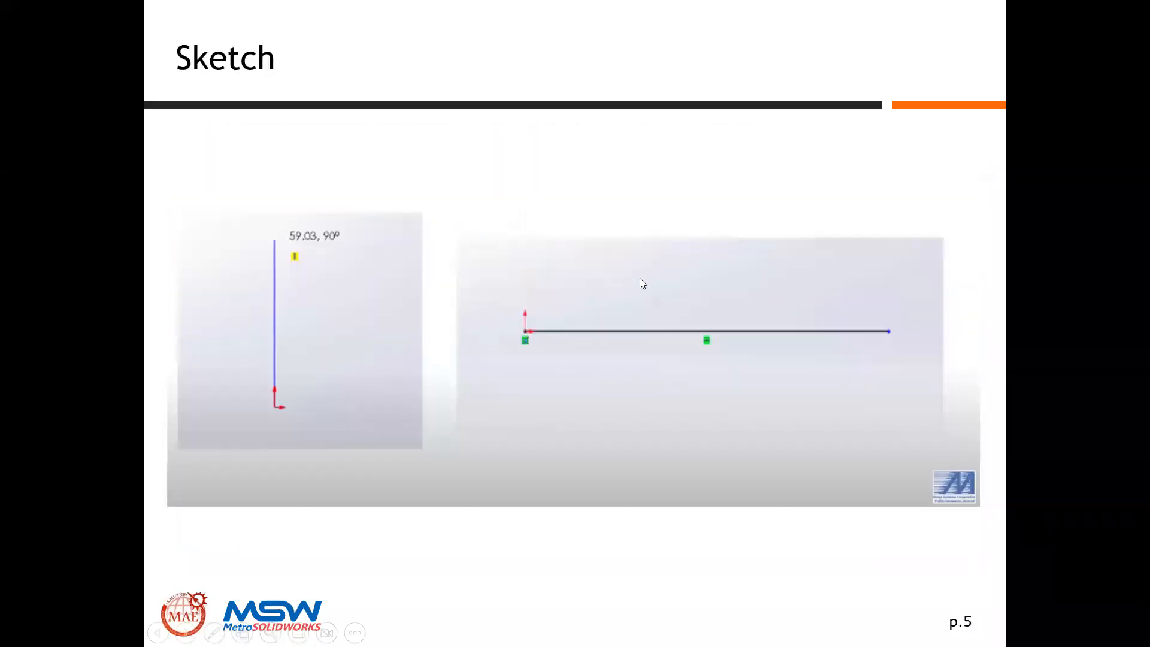
scroll(563, 285, "up", 1)
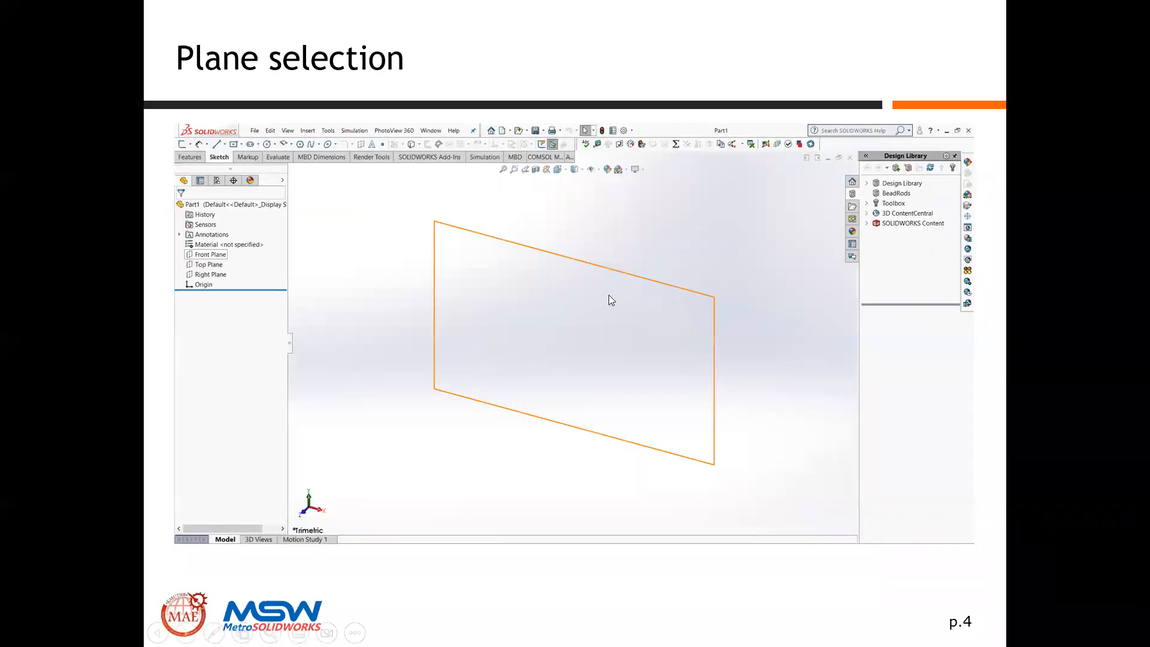
scroll(503, 267, "up", 1)
scroll(494, 264, "up", 1)
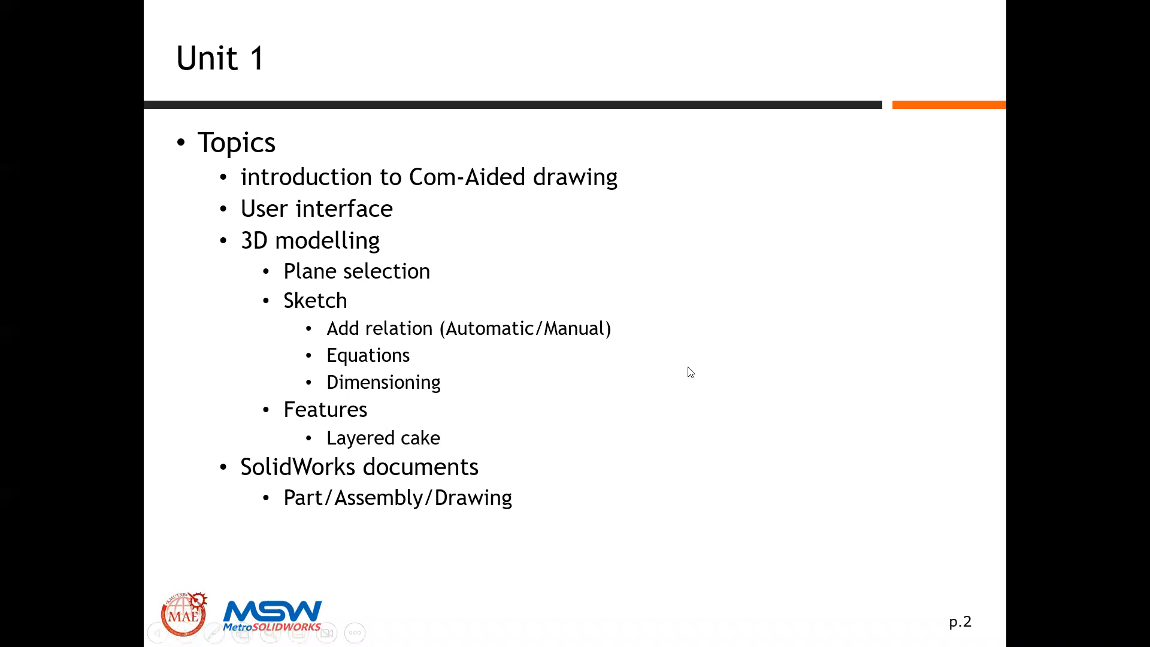
Step: Return to the SOLIDWORKS part and highlight the Front Plane and Right Plane in turn to compare their orientations
key("Escape")
key("alt+Tab")
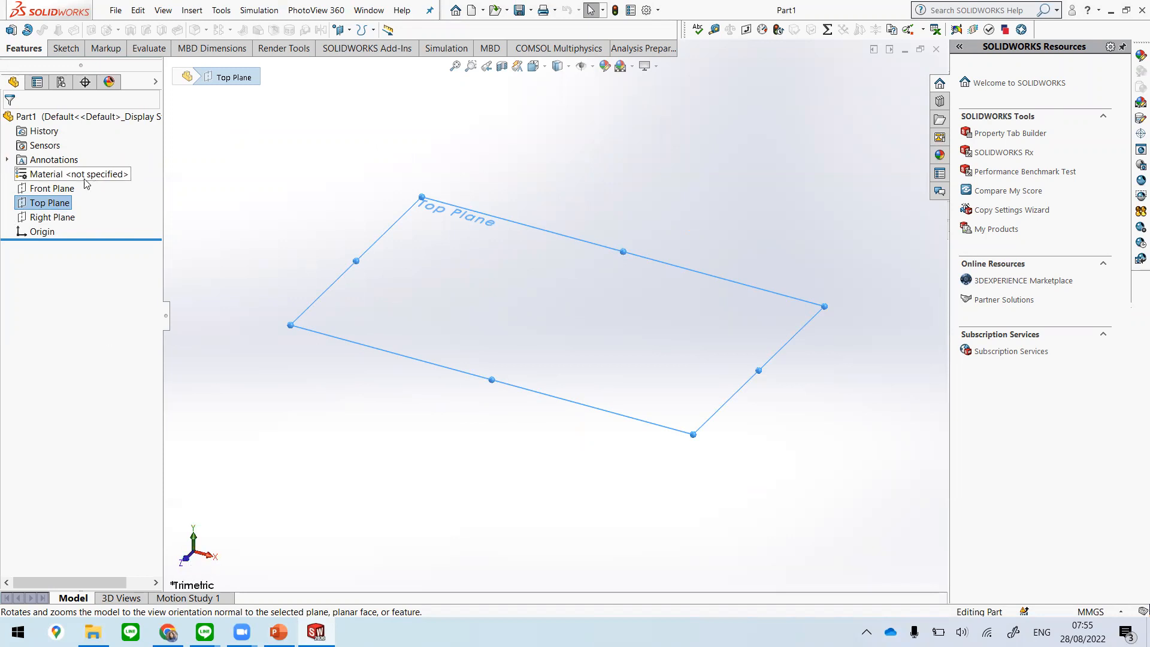
left_click(52, 189)
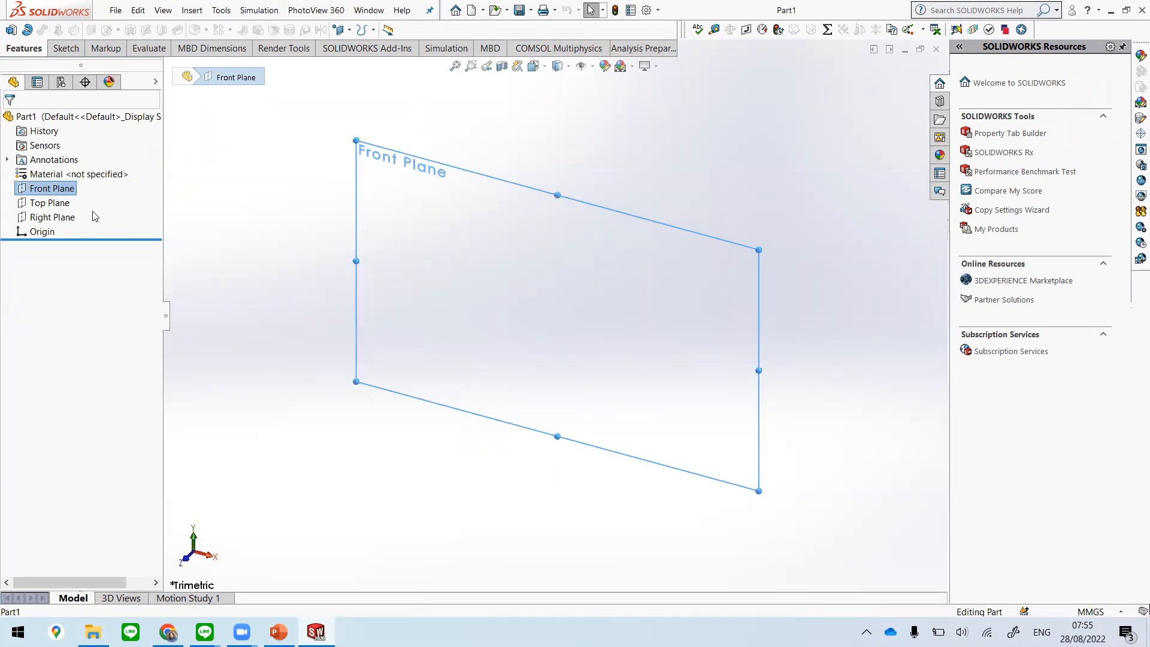
left_click(65, 219)
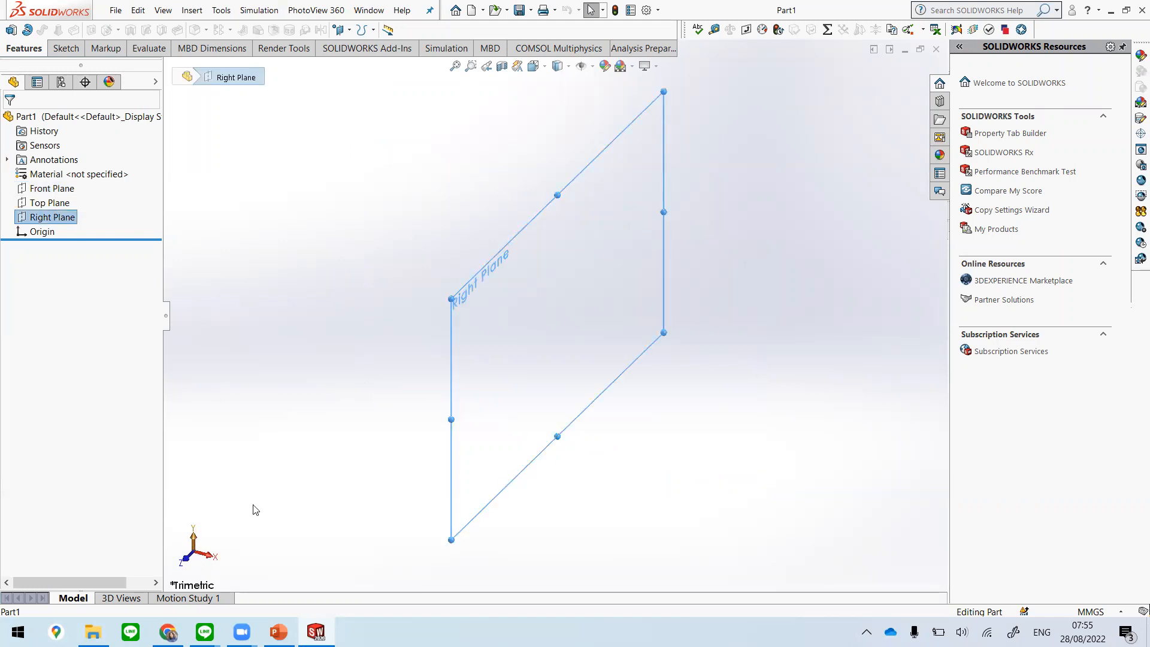
left_click(48, 191)
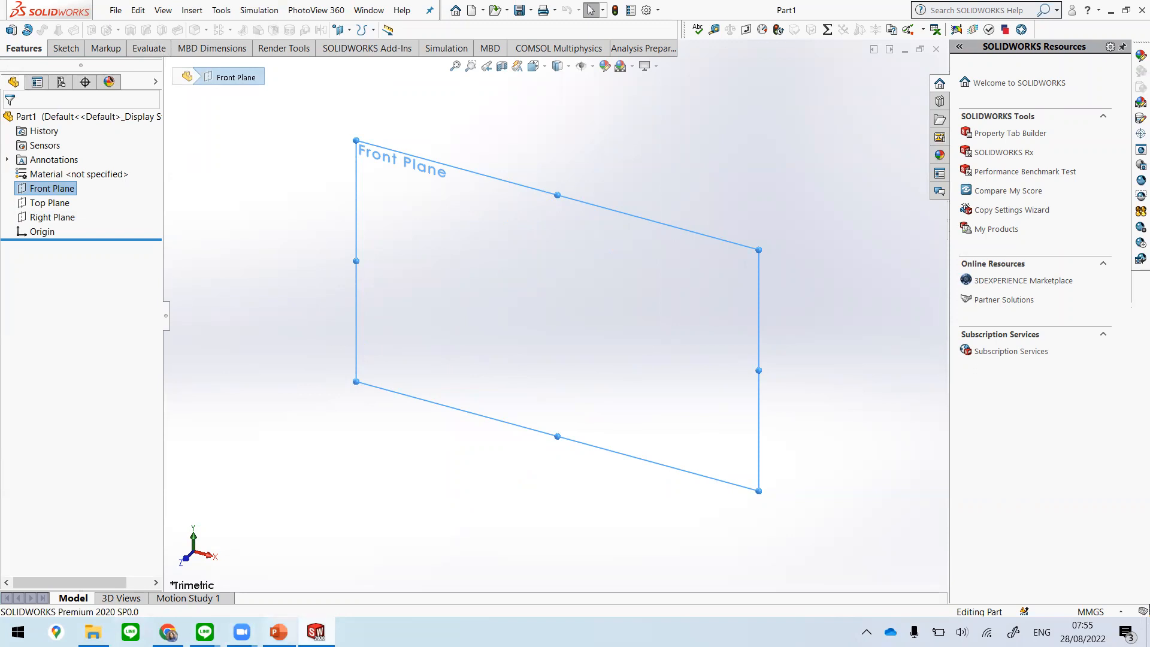
Step: Switch to the Unit 1 presentation in PowerPoint
left_click(279, 632)
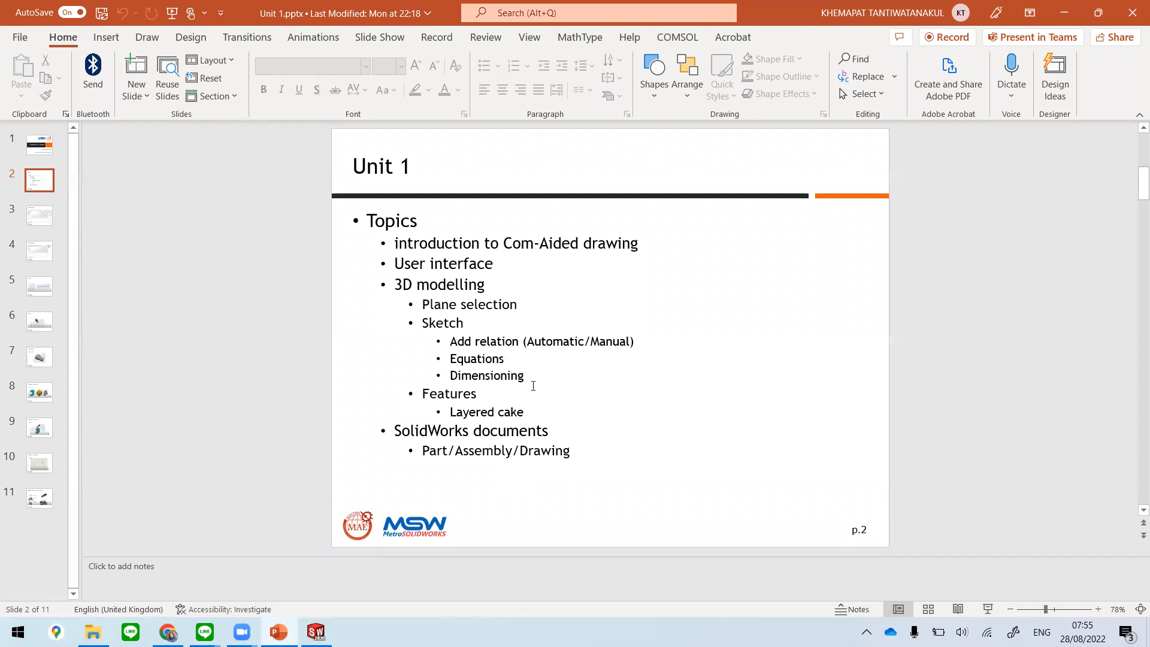
Step: Switch to SOLIDWORKS and sketch a center rectangle about 93 by 53 mm on the Front Plane, centred on the origin
left_click(316, 632)
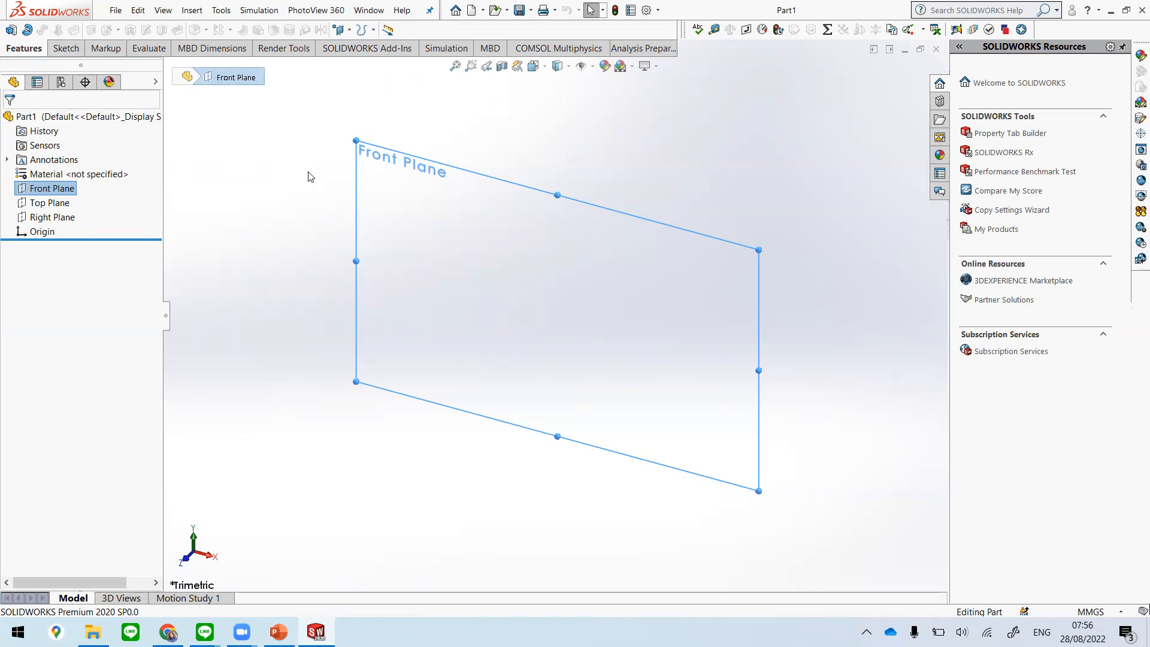
left_click(64, 49)
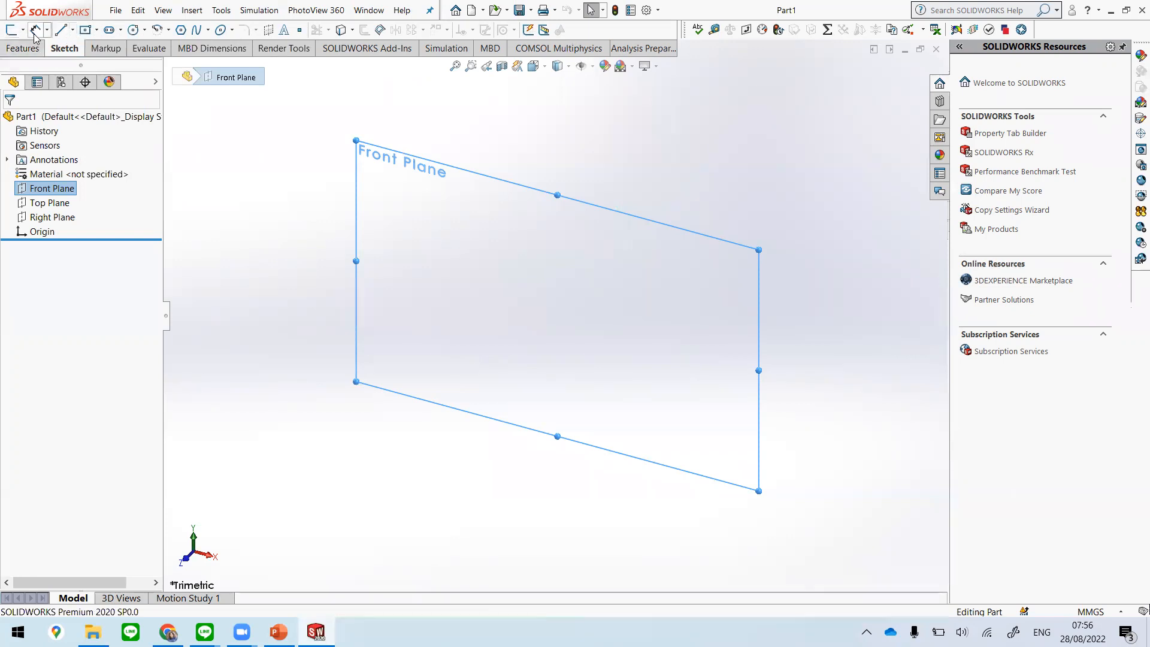
left_click(97, 31)
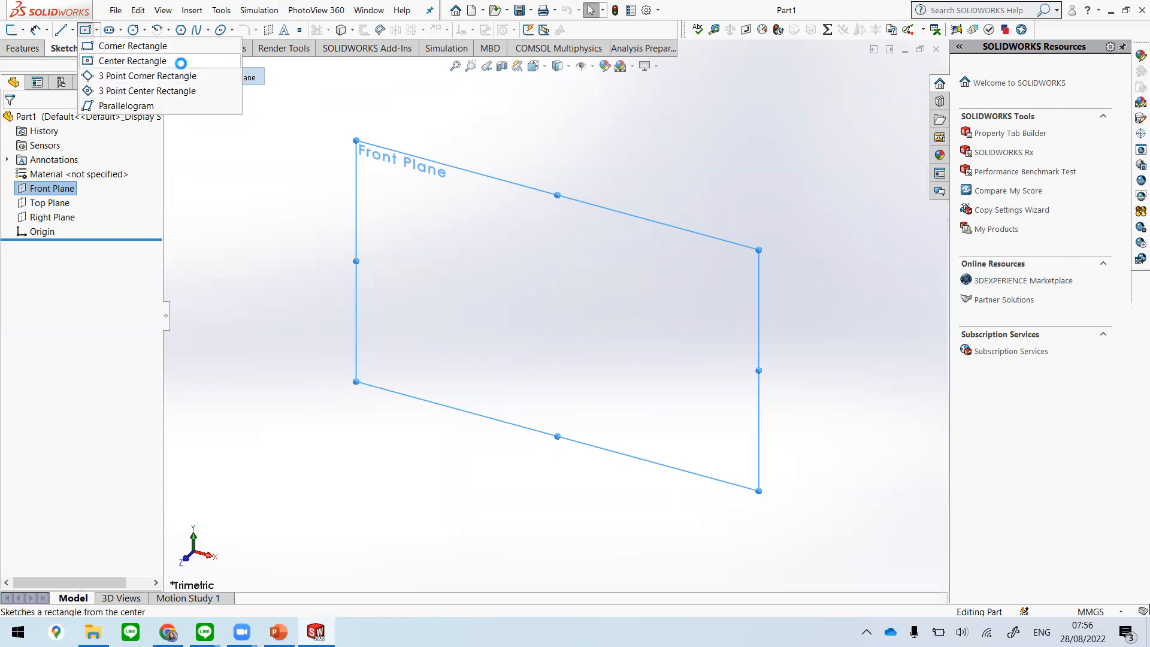
left_click(180, 62)
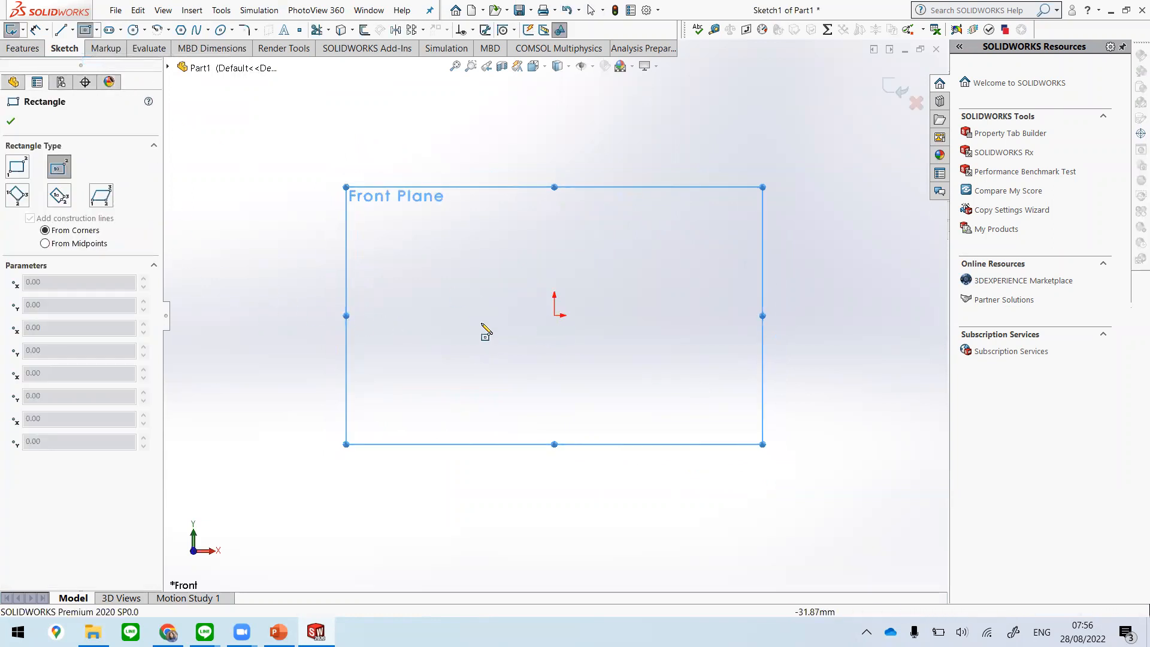
left_click(555, 315)
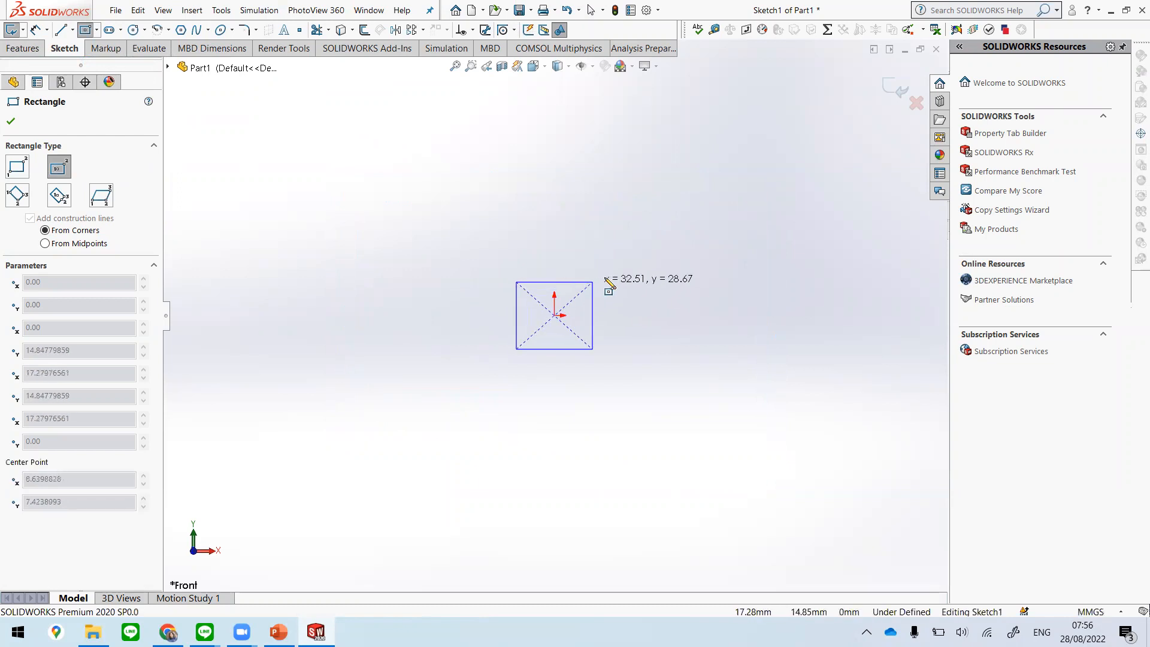
left_click(663, 253)
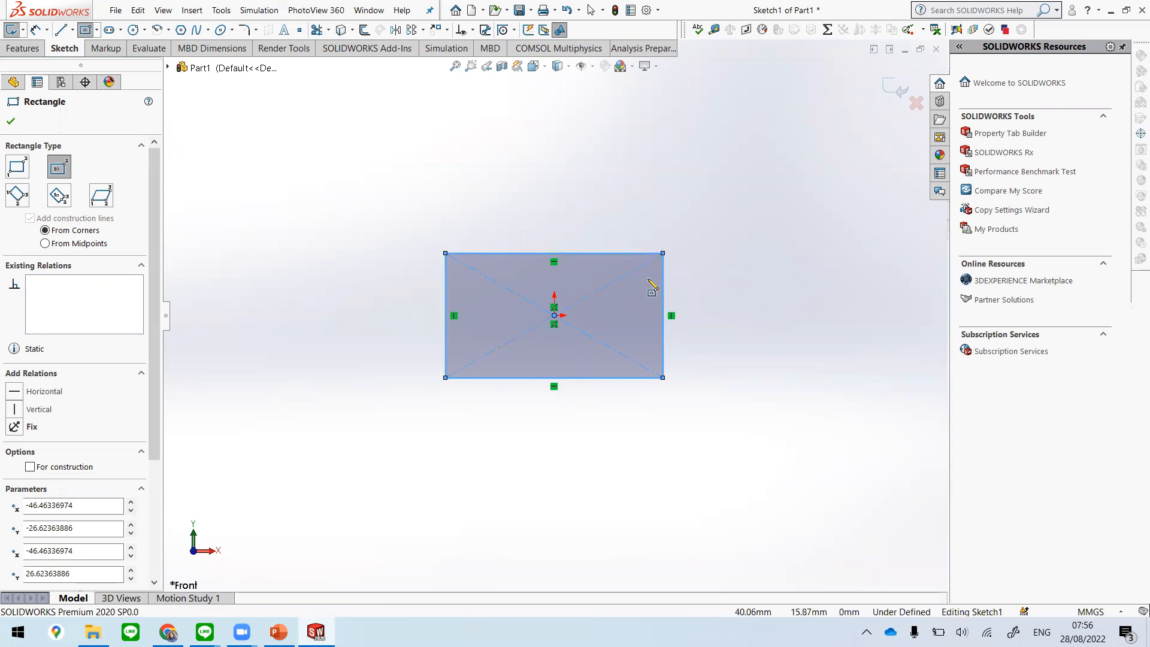
key("Escape")
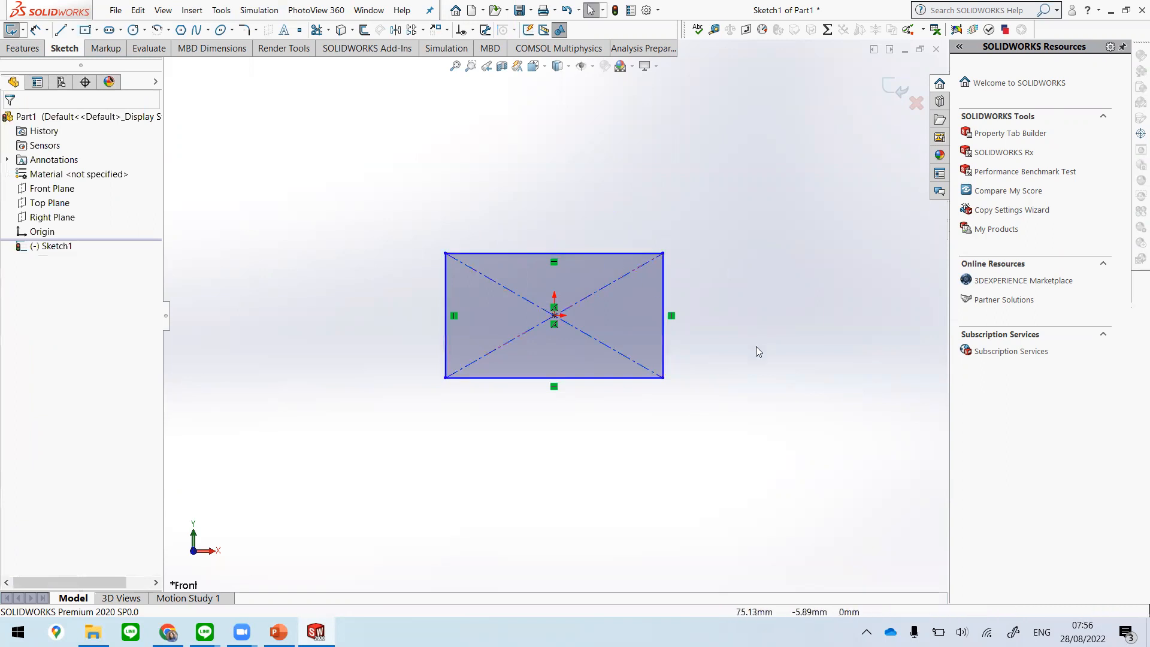
Step: Examine the automatic relations on the rectangle's edges and at its centre point, including the coincident relations with the diagonals
scroll(580, 329, "down", 3)
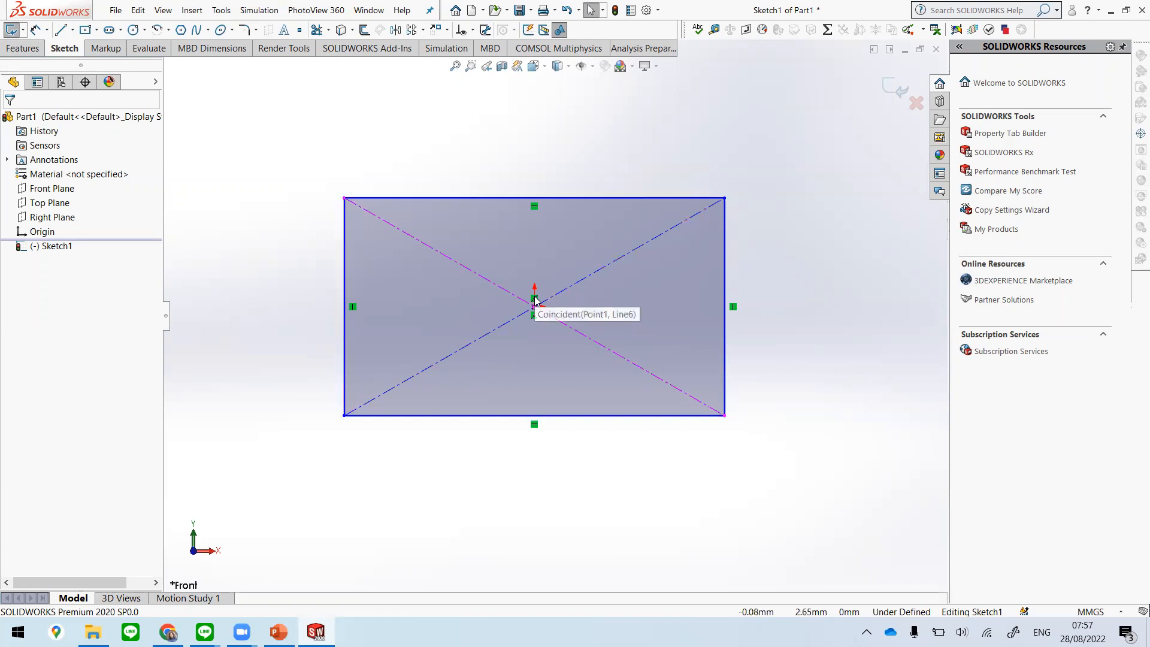
scroll(537, 301, "up", 3)
scroll(539, 305, "down", 6)
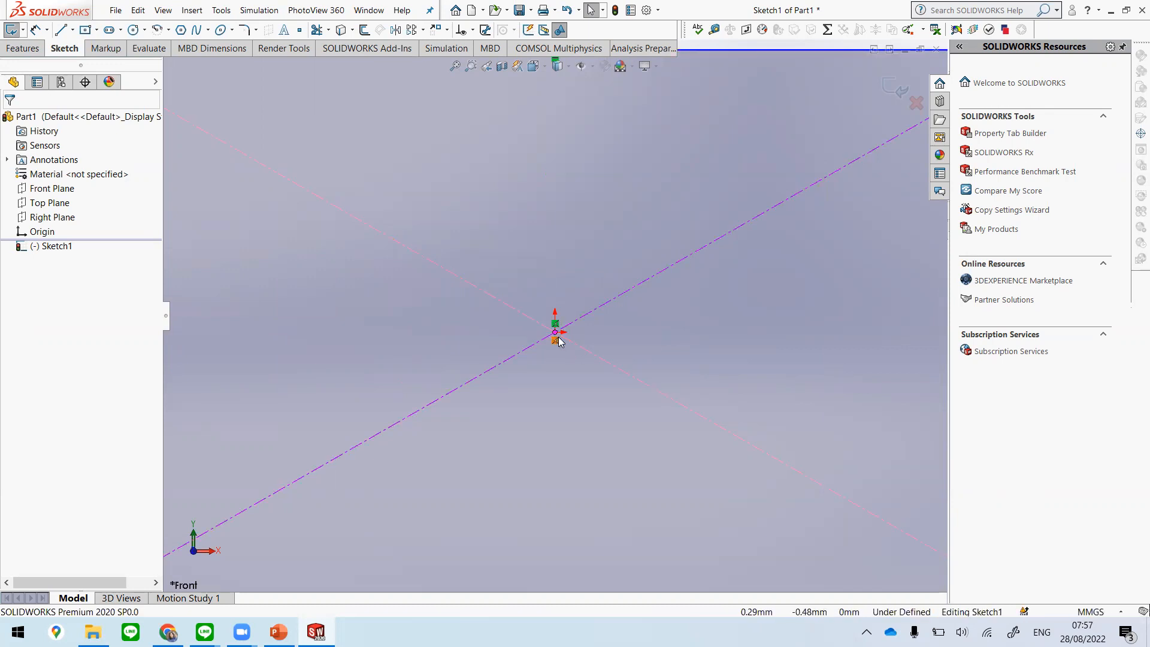
scroll(559, 336, "down", 10)
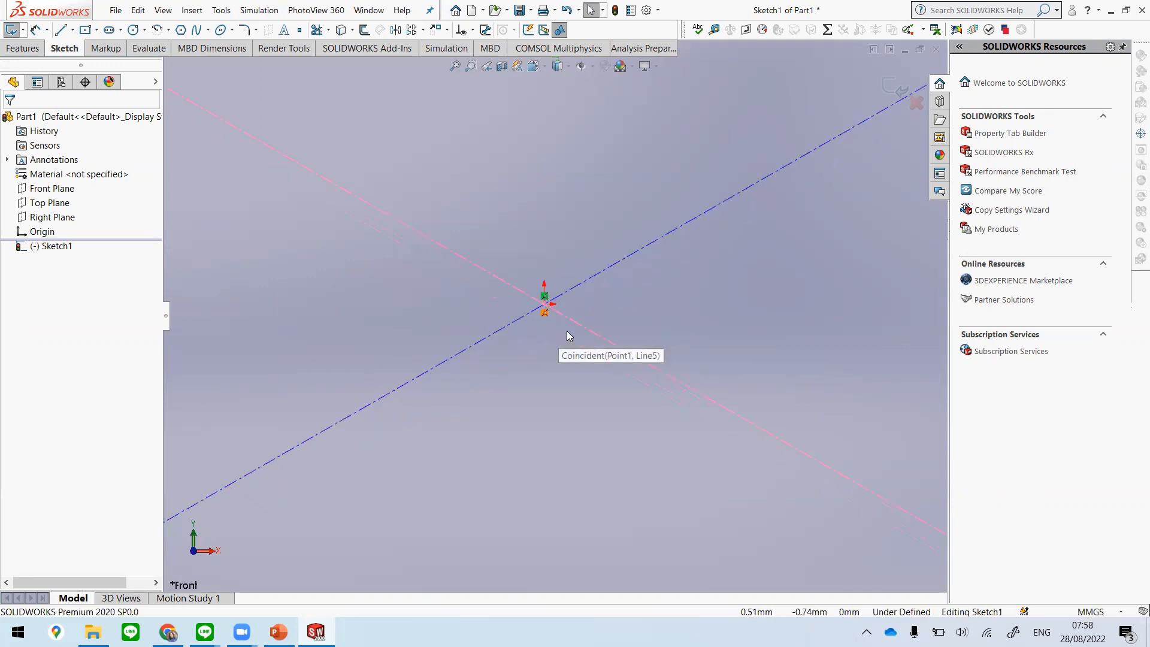
scroll(506, 283, "up", 2)
key("f")
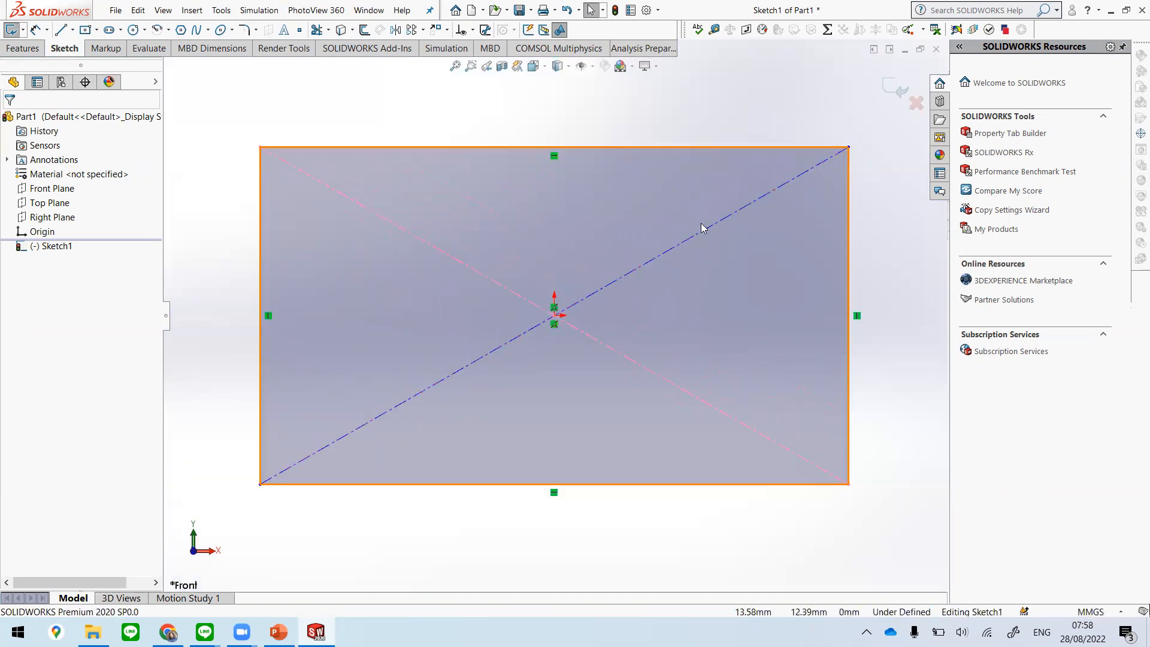
left_click(472, 66)
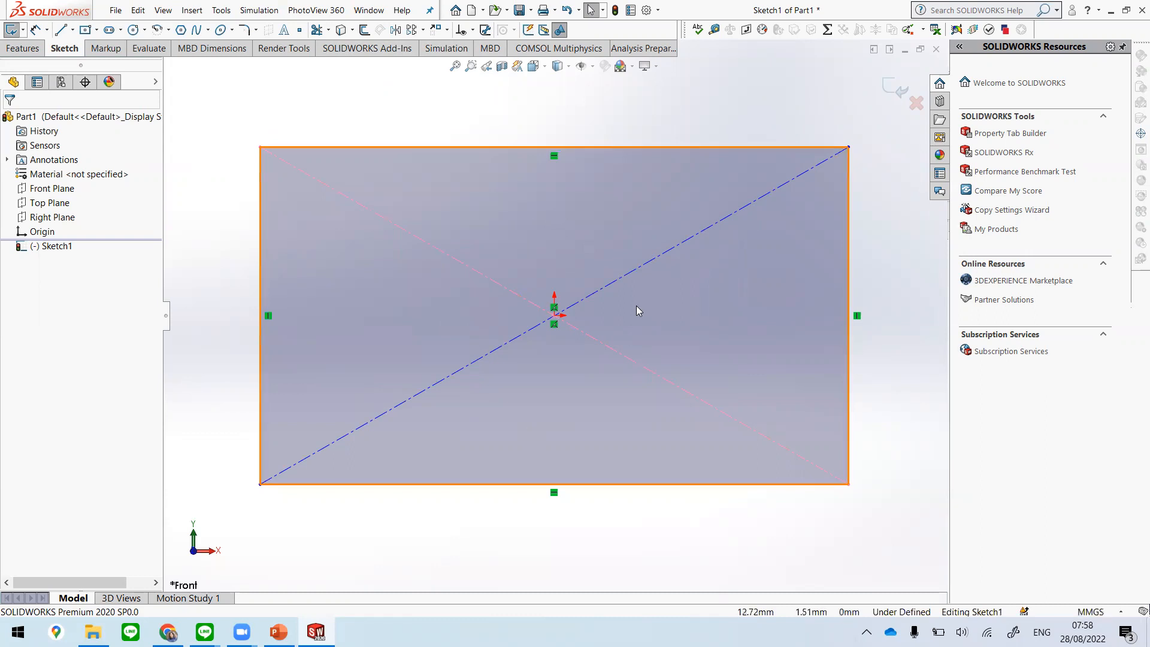
scroll(669, 294, "down", 2)
scroll(551, 317, "up", 4)
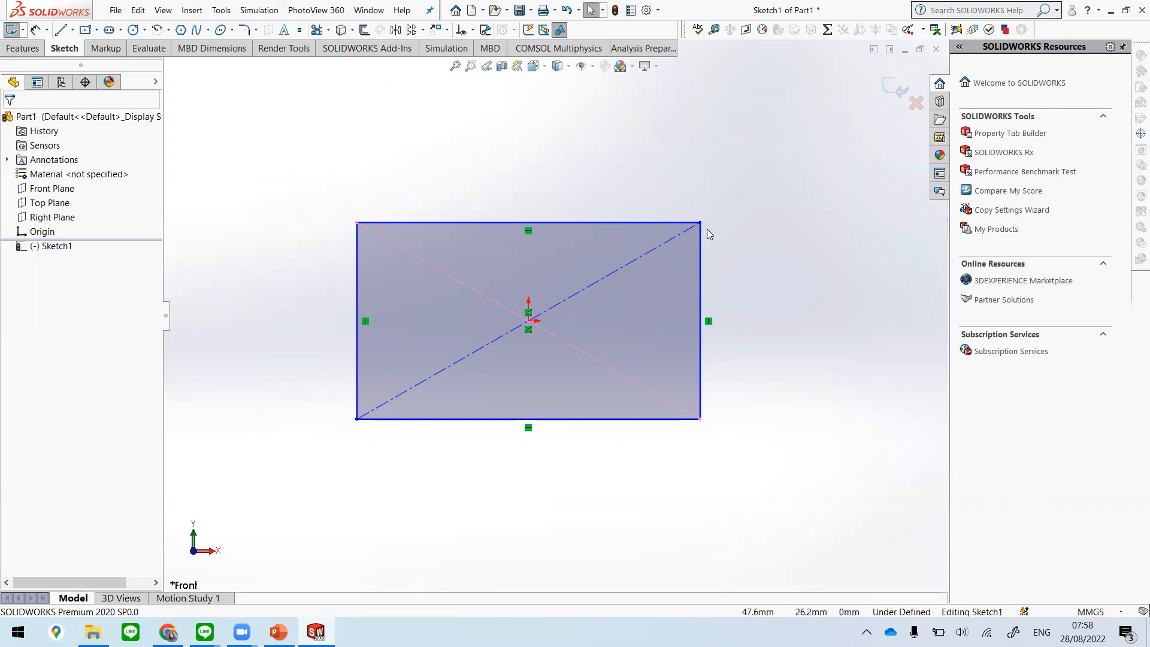
scroll(747, 315, "down", 2)
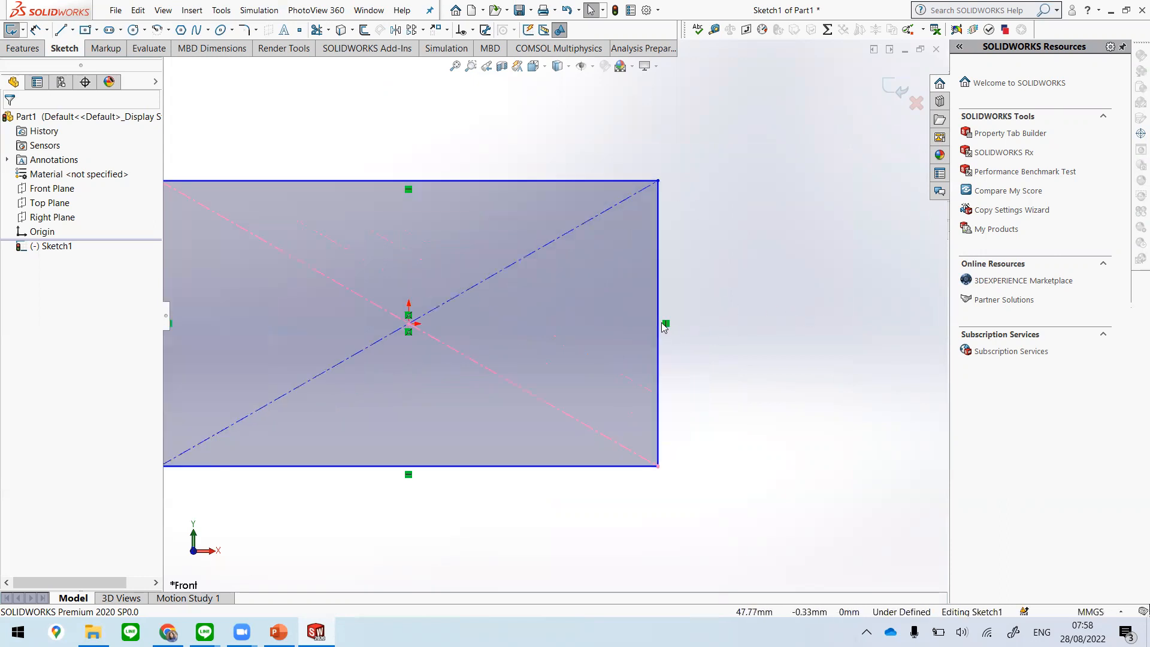
Step: Delete the automatic vertical relation on the rectangle's right edge and add a Vertical relation to that edge manually
left_click(749, 353)
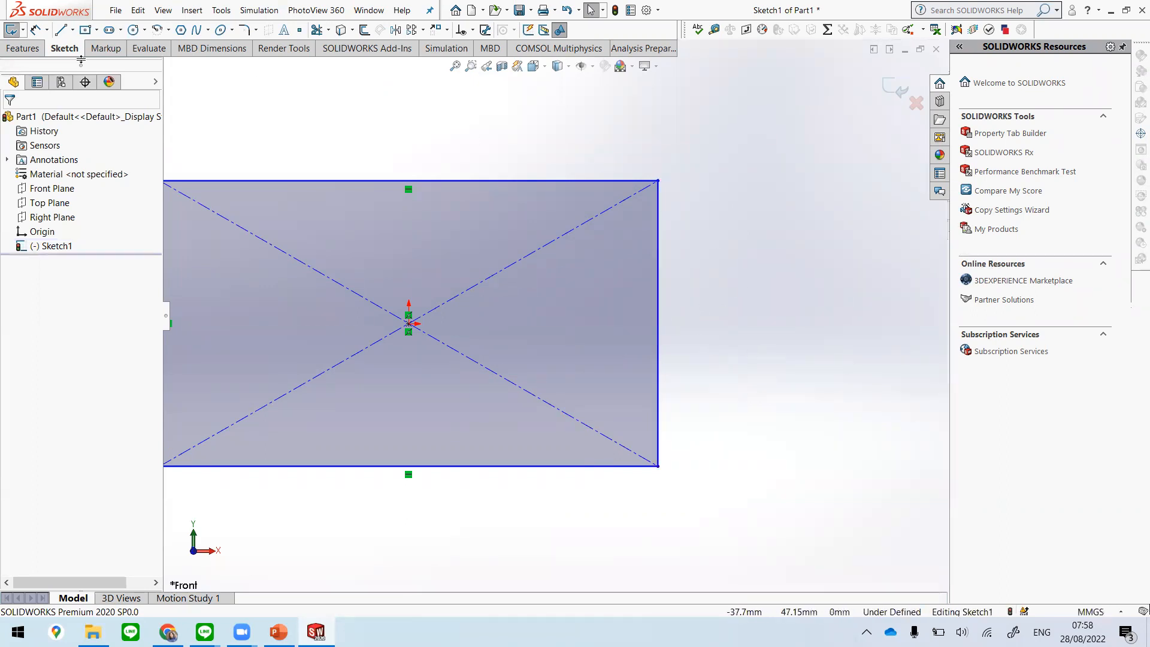
left_click(659, 295)
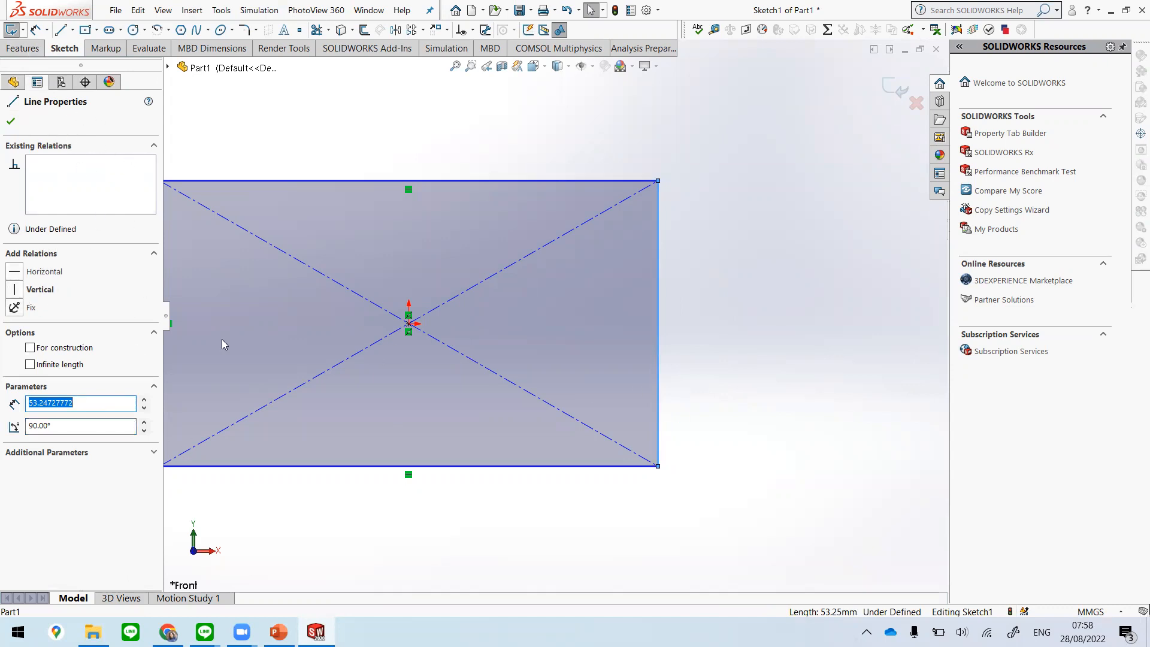
left_click(15, 290)
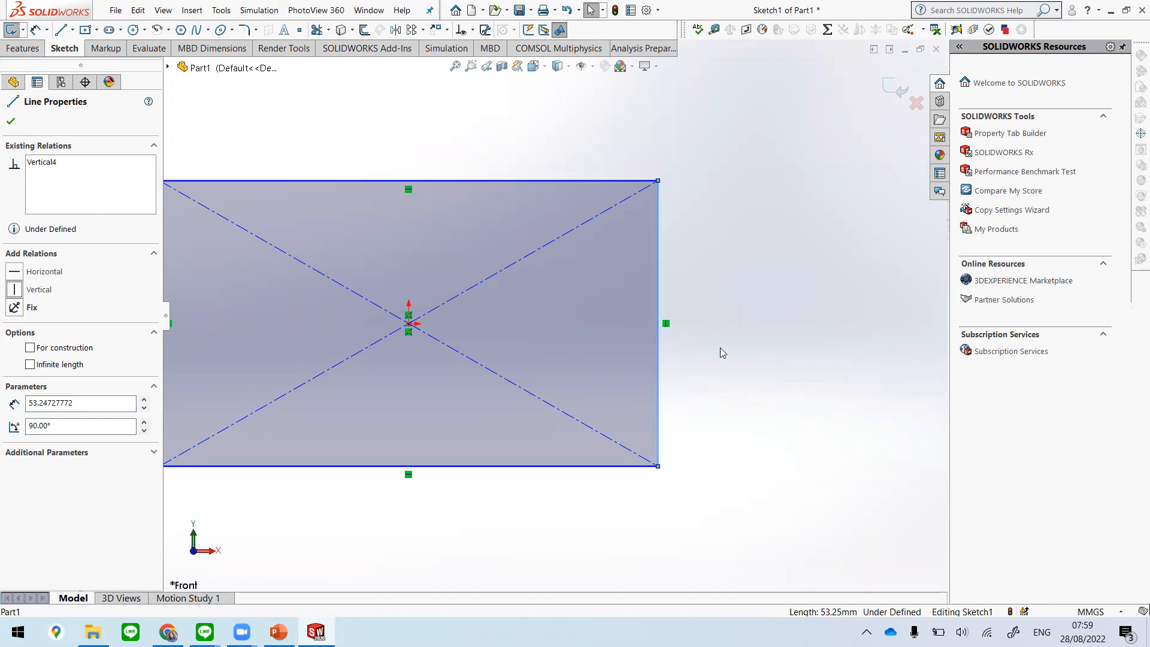
Step: Check the Unit 1 topics slide in PowerPoint and return to the rectangle sketch in SOLIDWORKS
scroll(719, 377, "up", 2)
scroll(685, 376, "down", 1)
scroll(291, 307, "up", 1)
left_click(279, 632)
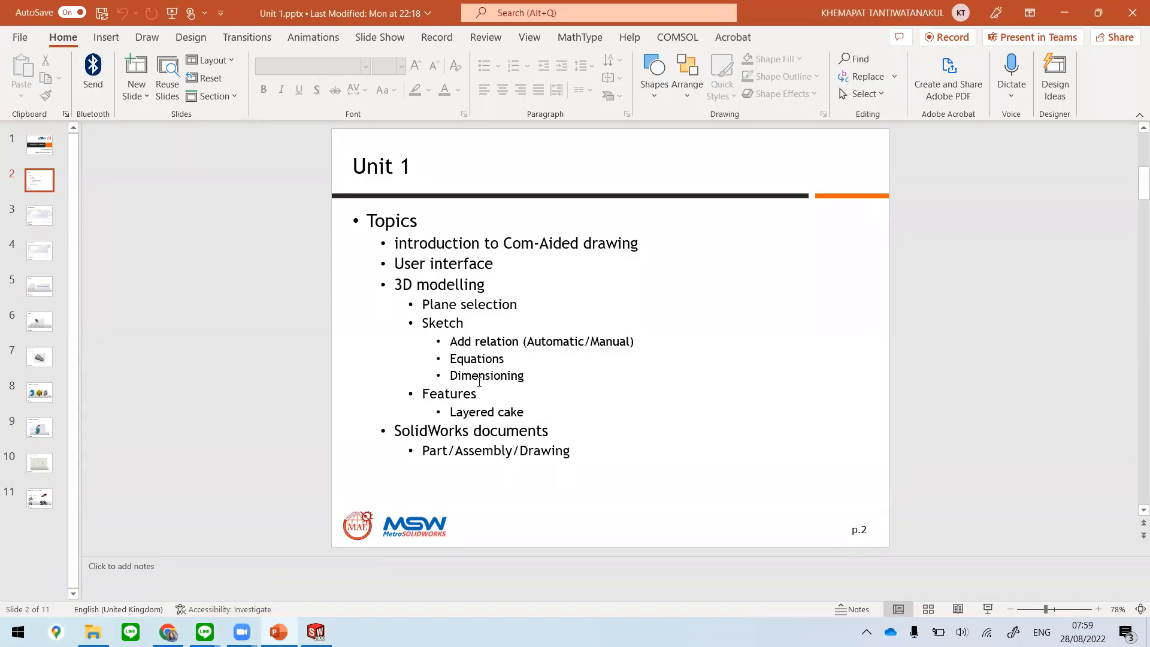
left_click(315, 632)
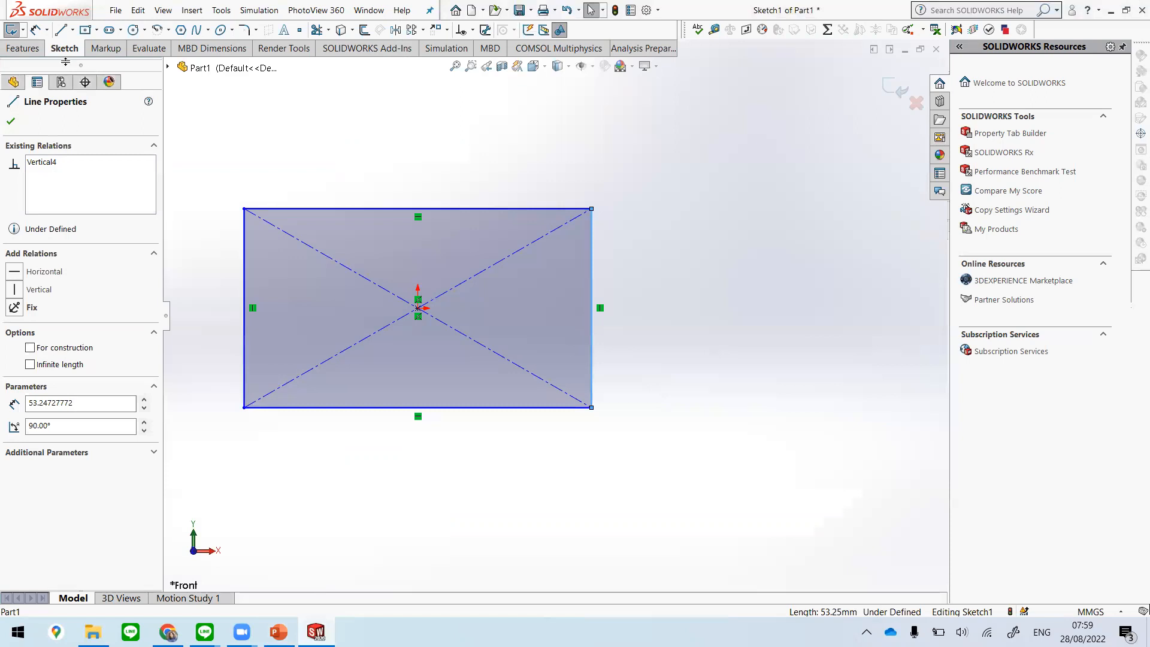
Step: Dimension the rectangle's top edge with Smart Dimension and set its length to 10 mm
left_click(37, 33)
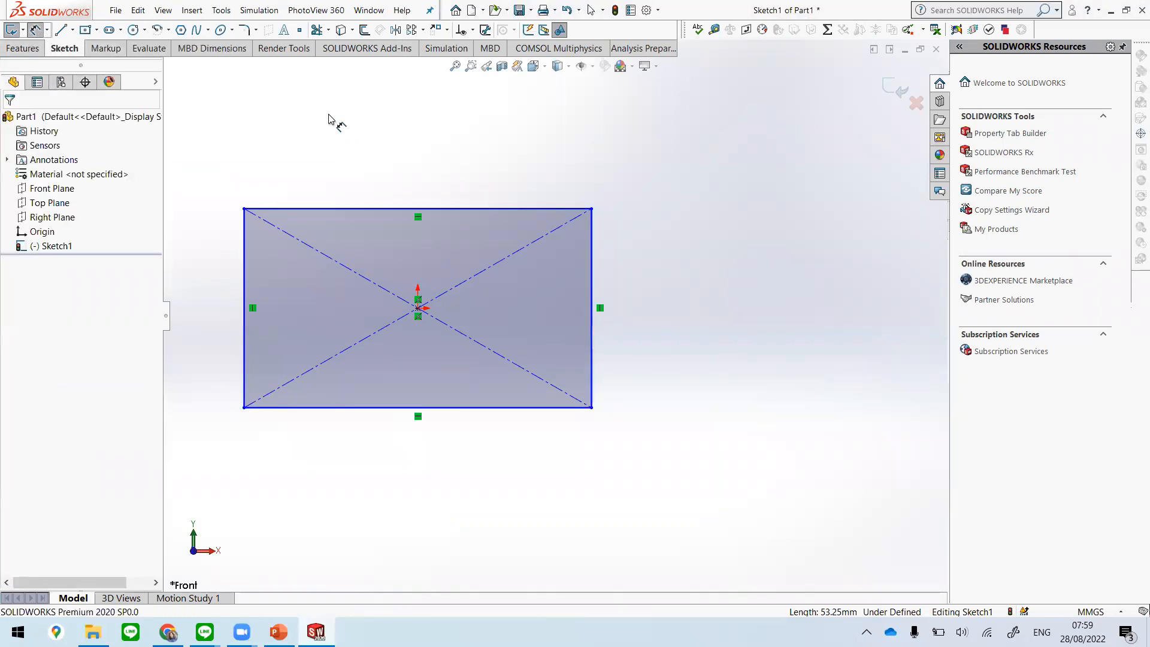
left_click(441, 192)
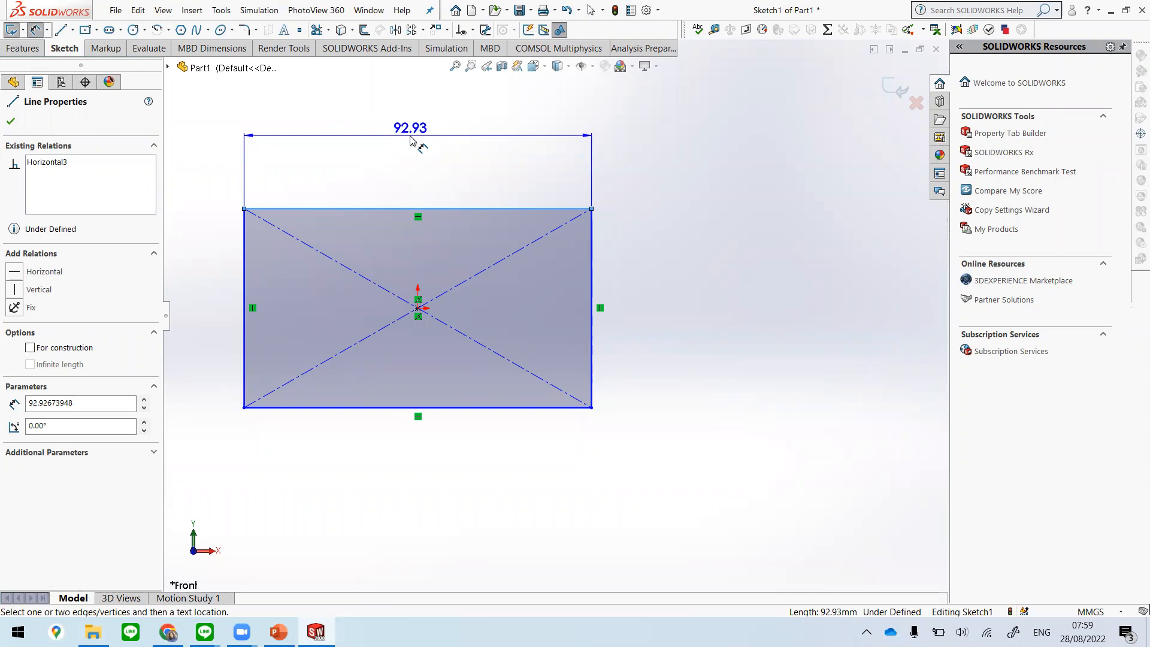
left_click(412, 141)
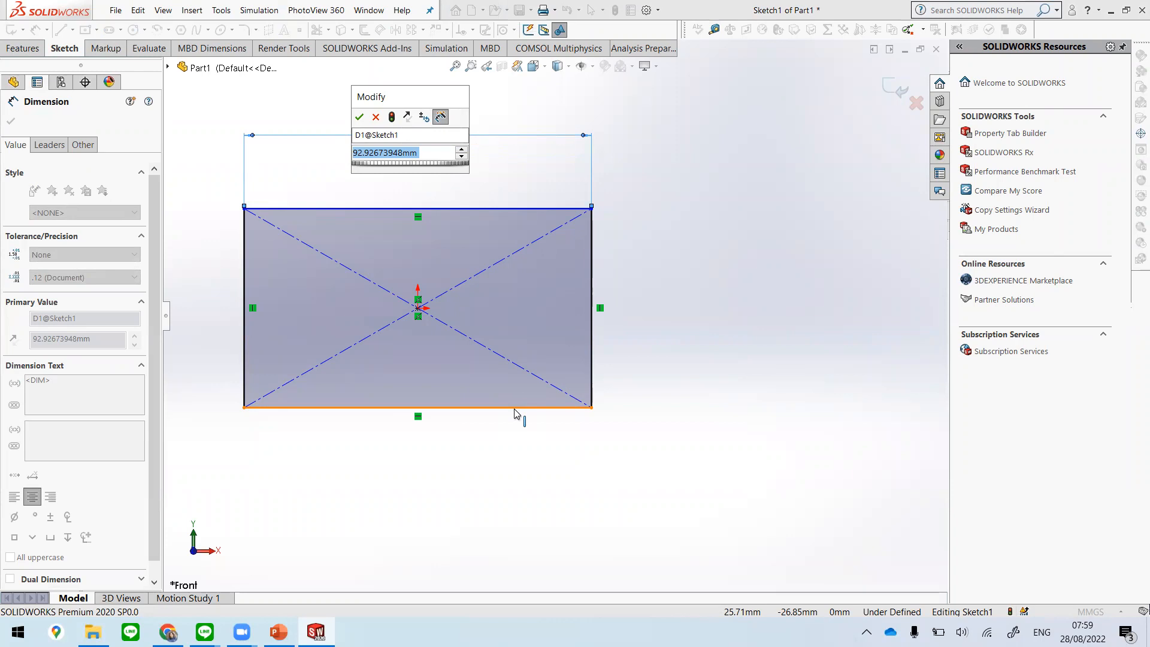
type("10")
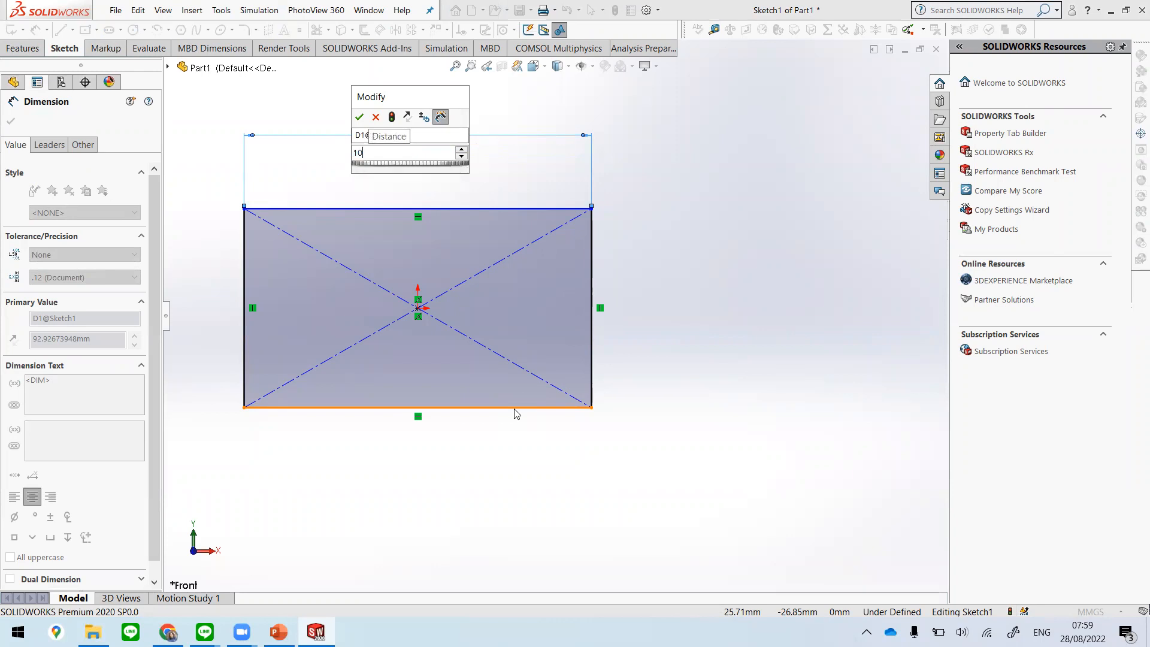
key("Return")
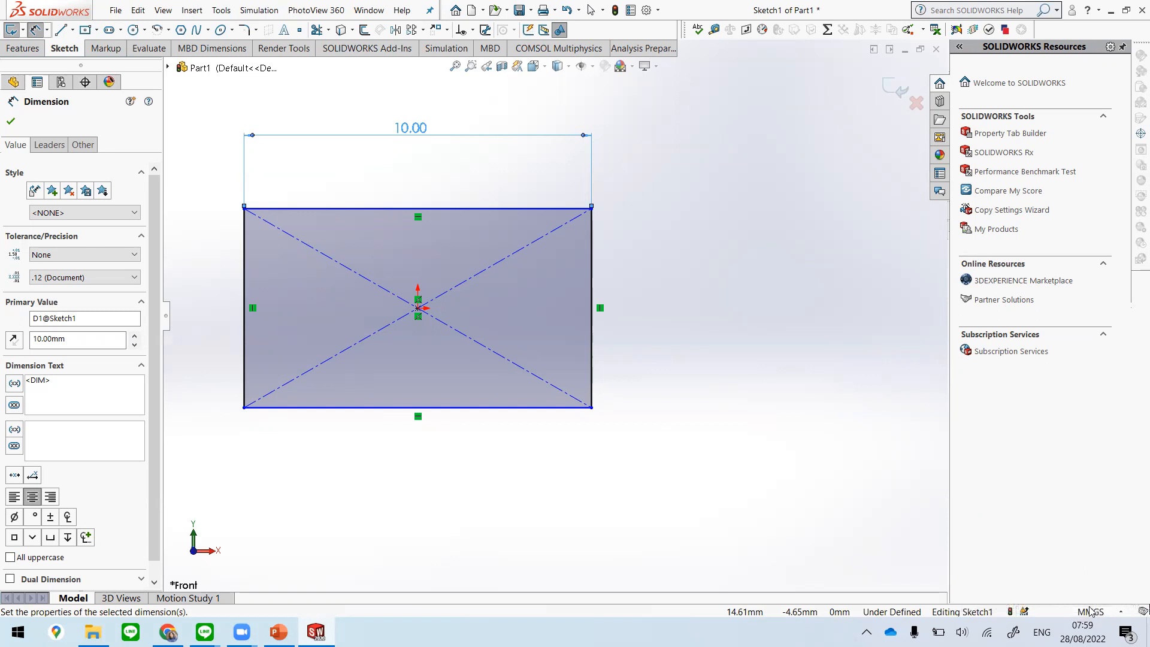
Step: Examine the unit systems available for the document, keeping MMGS (millimeter, gram, second)
left_click(1123, 613)
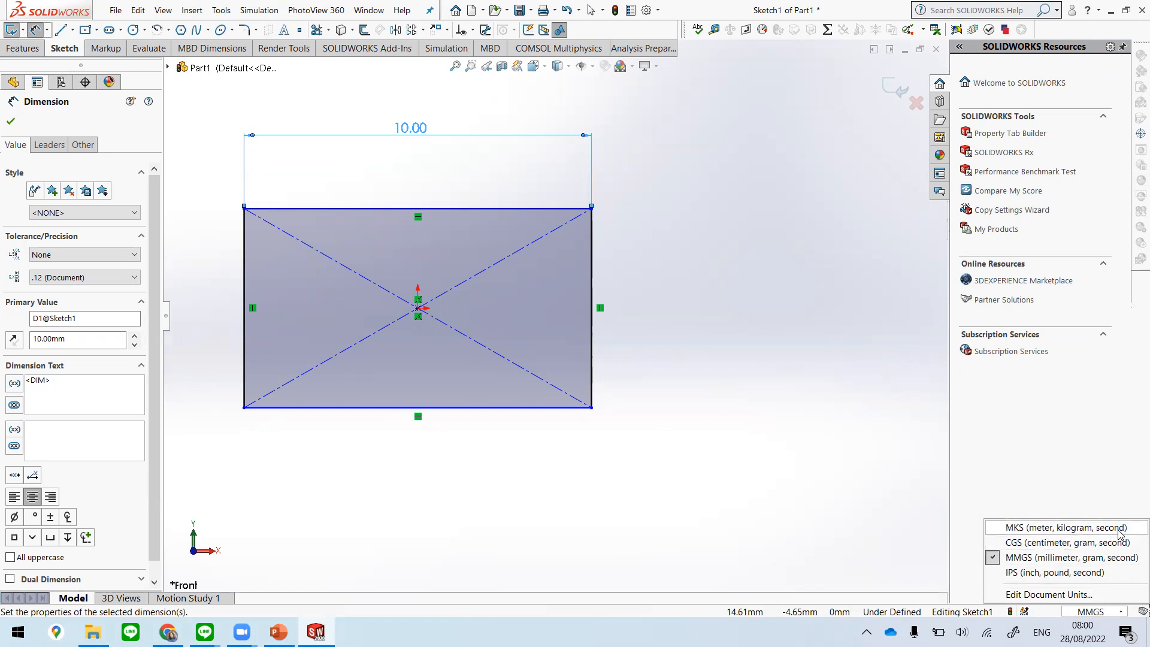
left_click(814, 444)
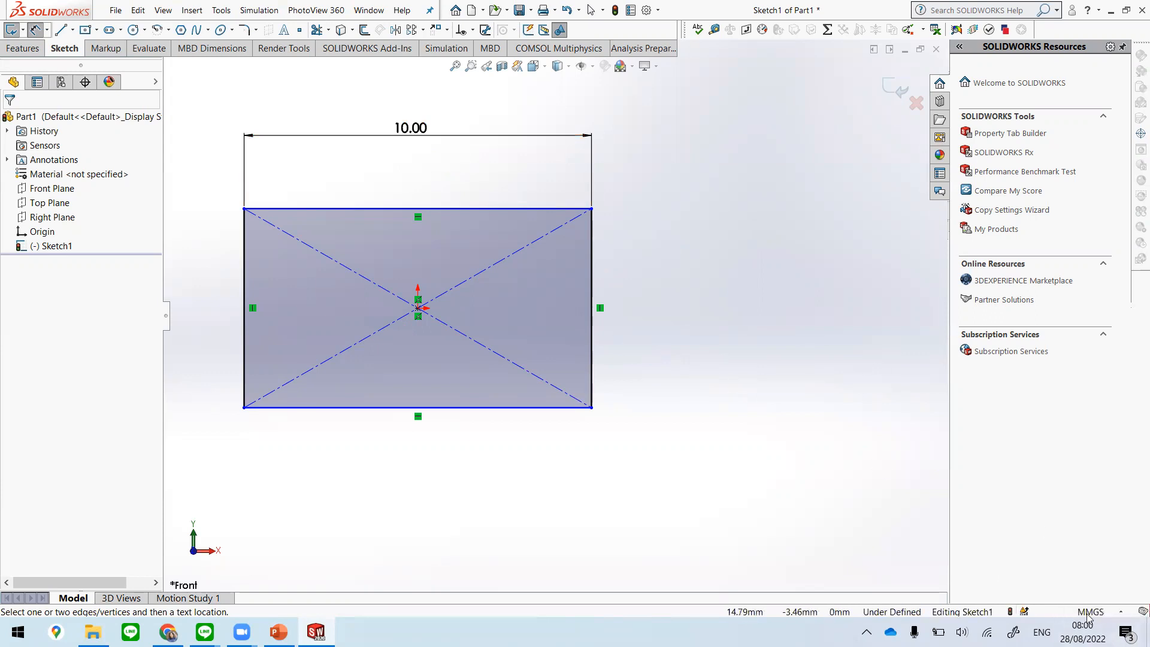
left_click(1109, 612)
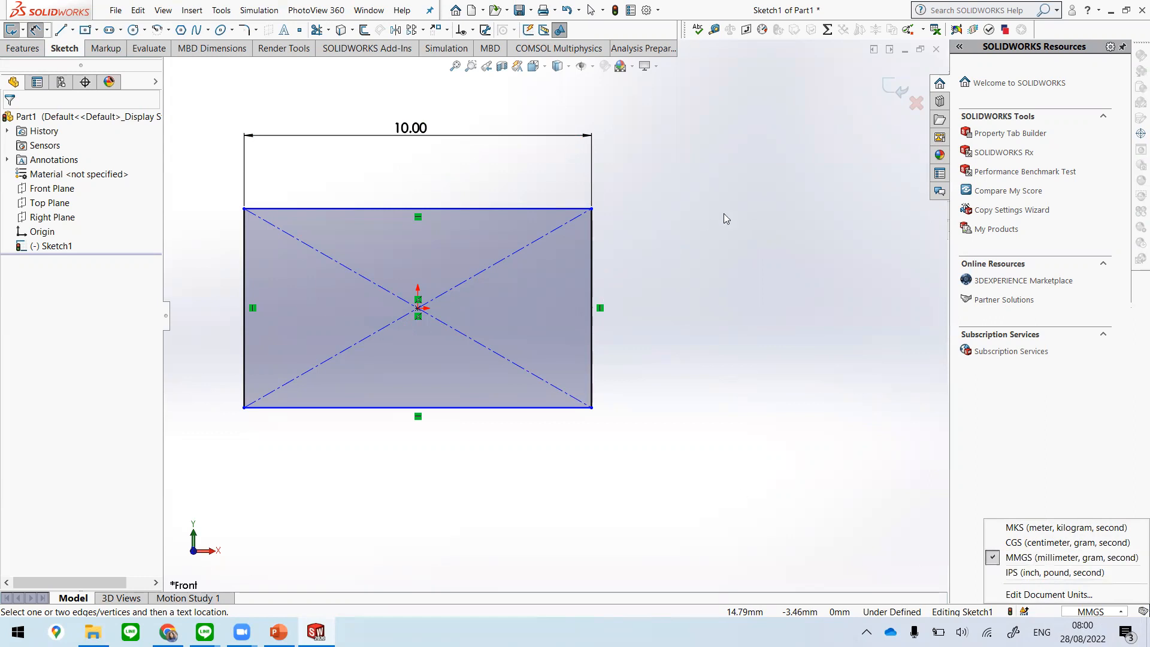
left_click(773, 370)
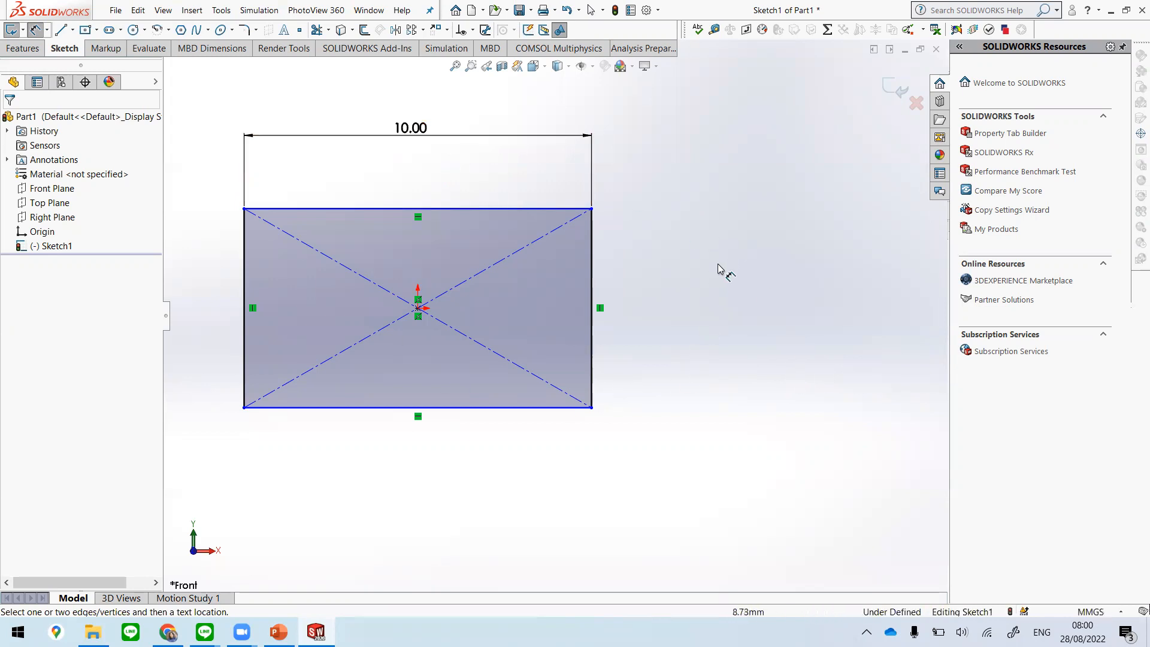
Step: Dimension the rectangle's right edge and set its height to 10 mm
scroll(663, 318, "down", 5)
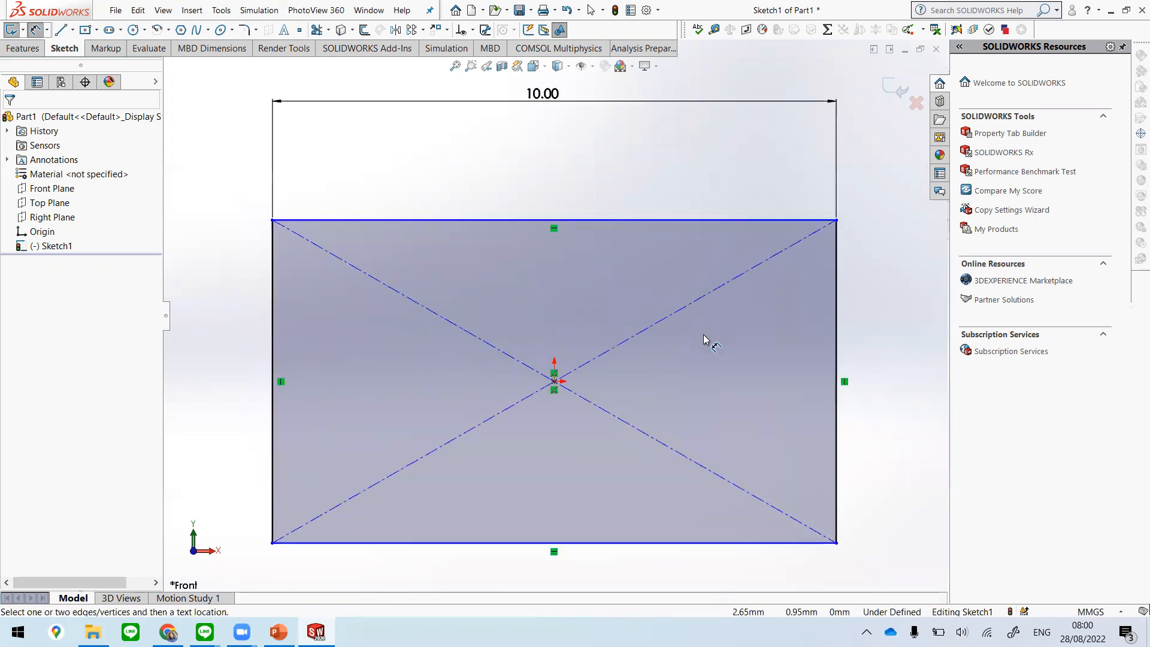
scroll(709, 347, "up", 4)
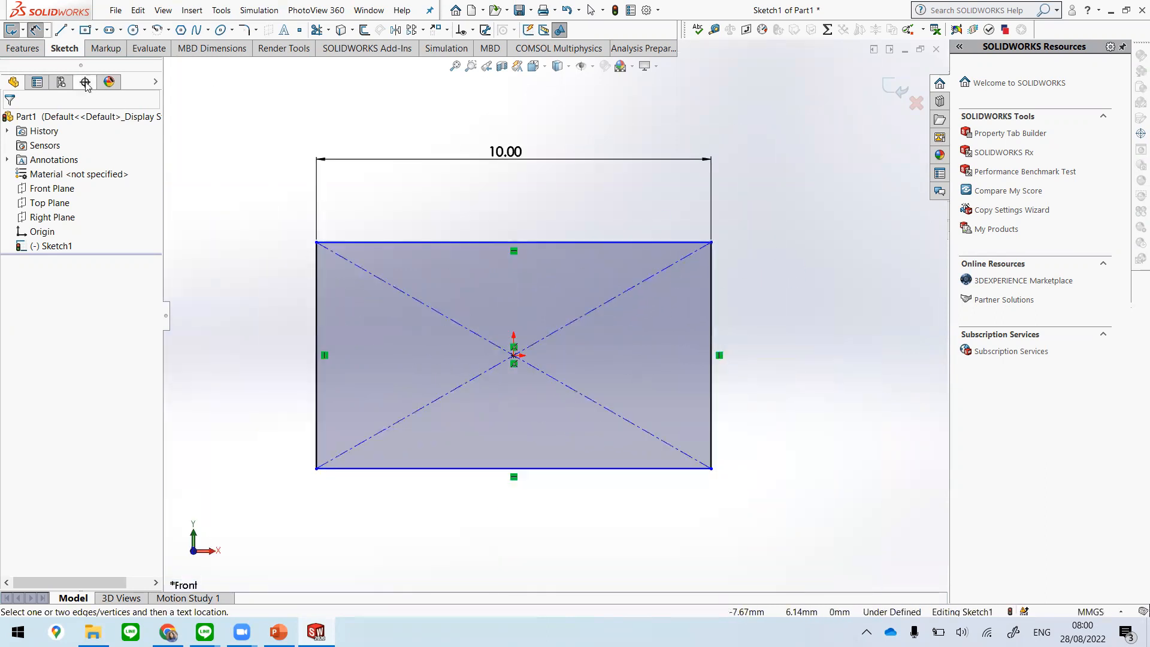
left_click(712, 303)
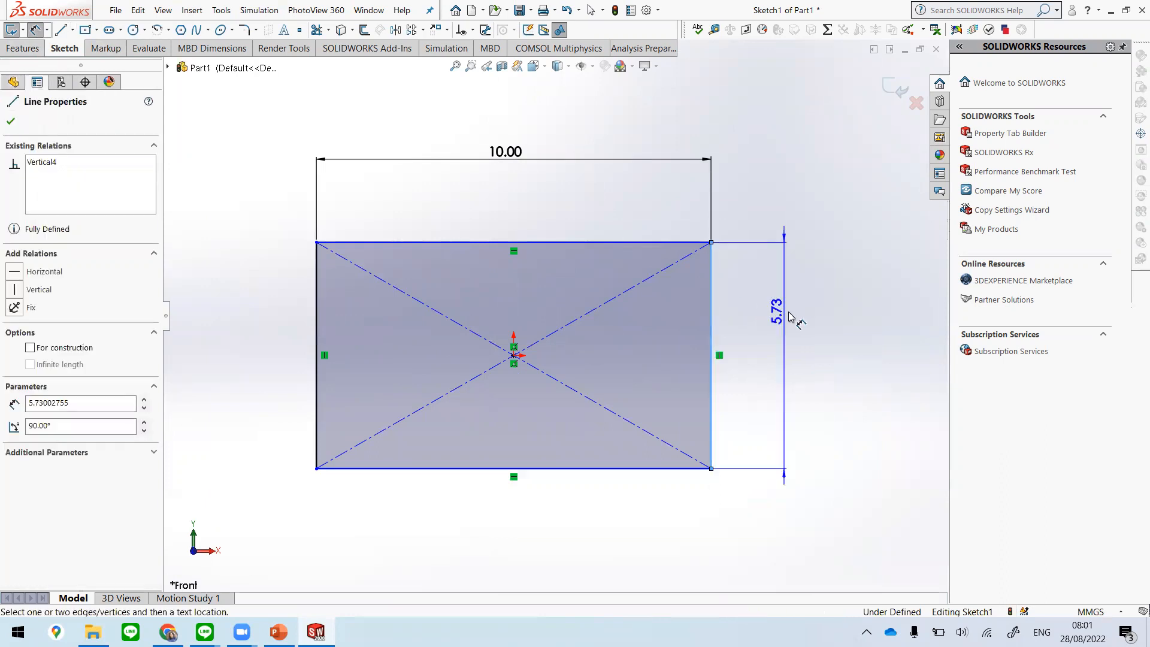
left_click(845, 358)
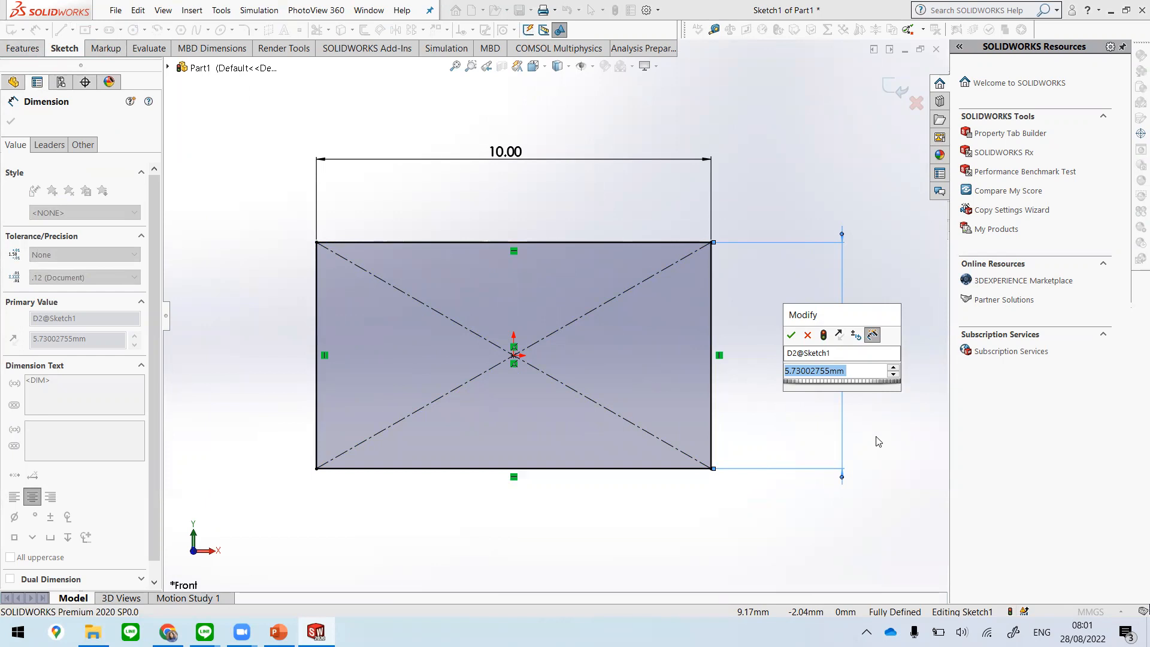
type("10")
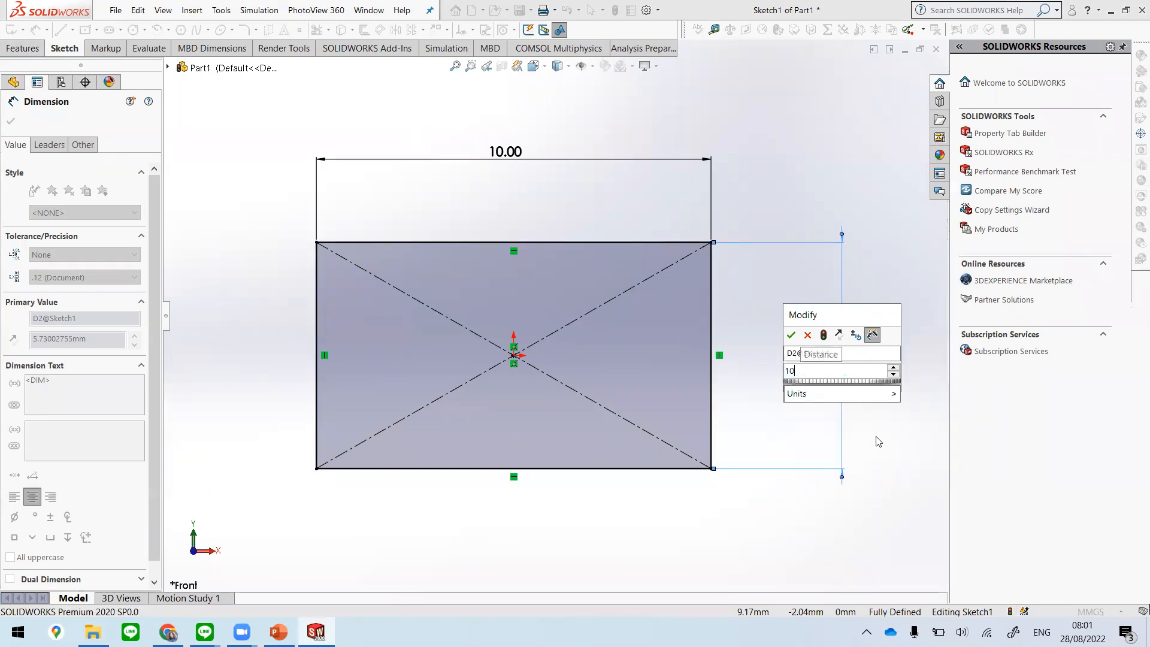
key("Return")
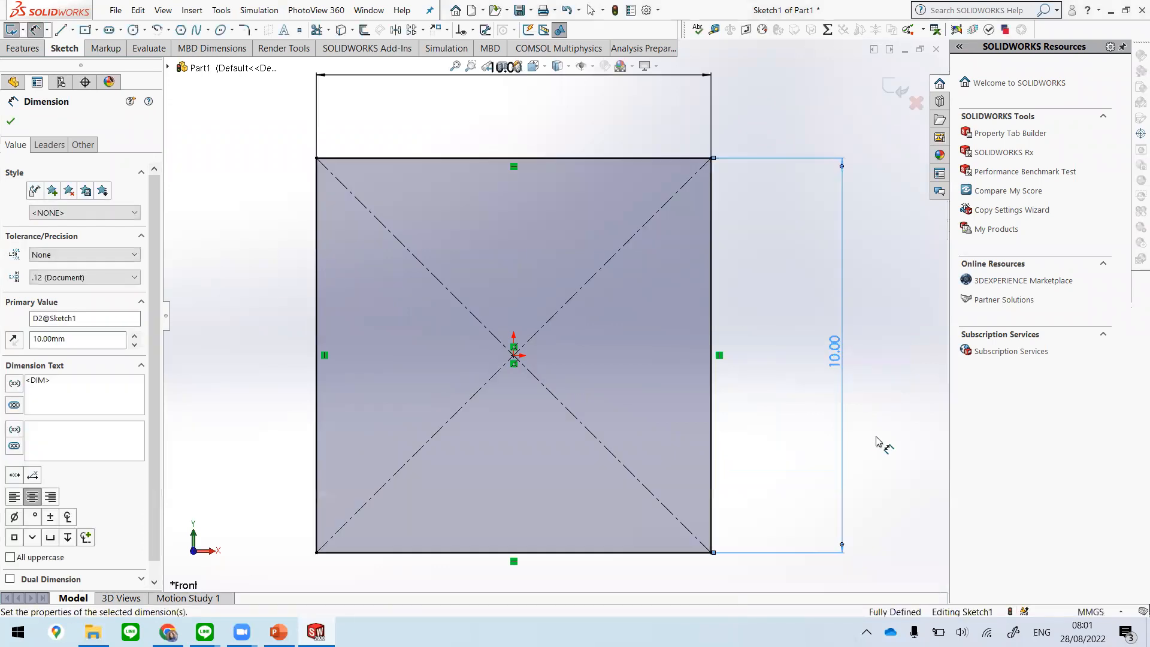
Step: Switch to the Unit 1 topics slide in PowerPoint
left_click(279, 632)
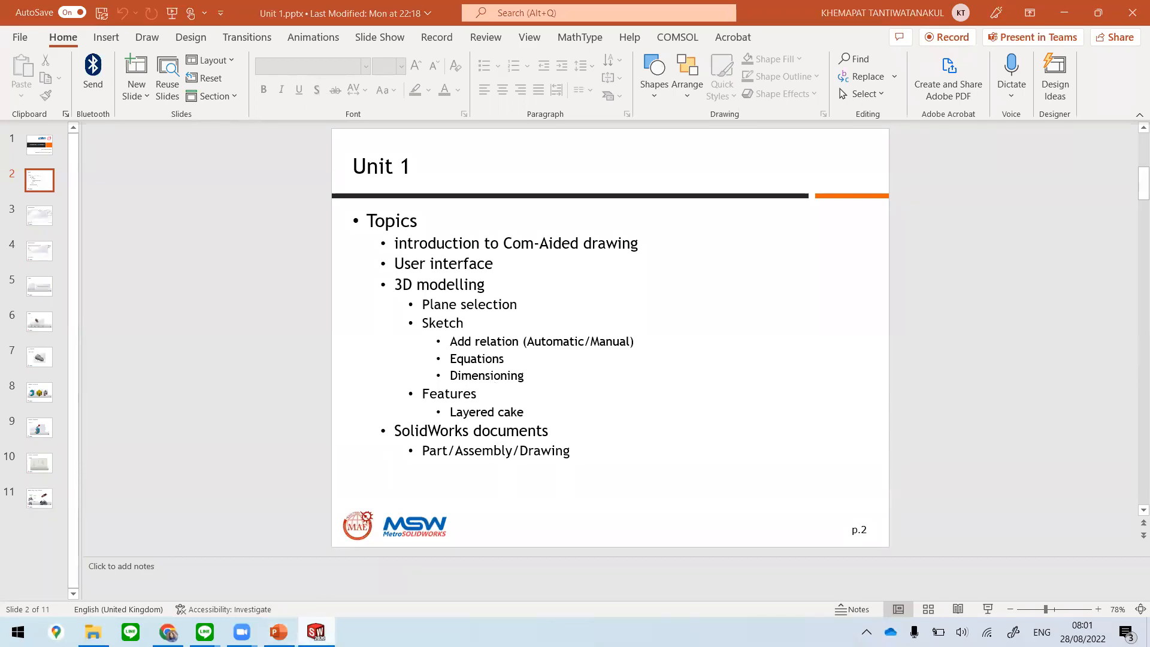
Step: Switch to SOLIDWORKS and move the rectangle's vertical dimension closer to its right edge
left_click(316, 632)
left_click_drag(419, 84, 415, 114)
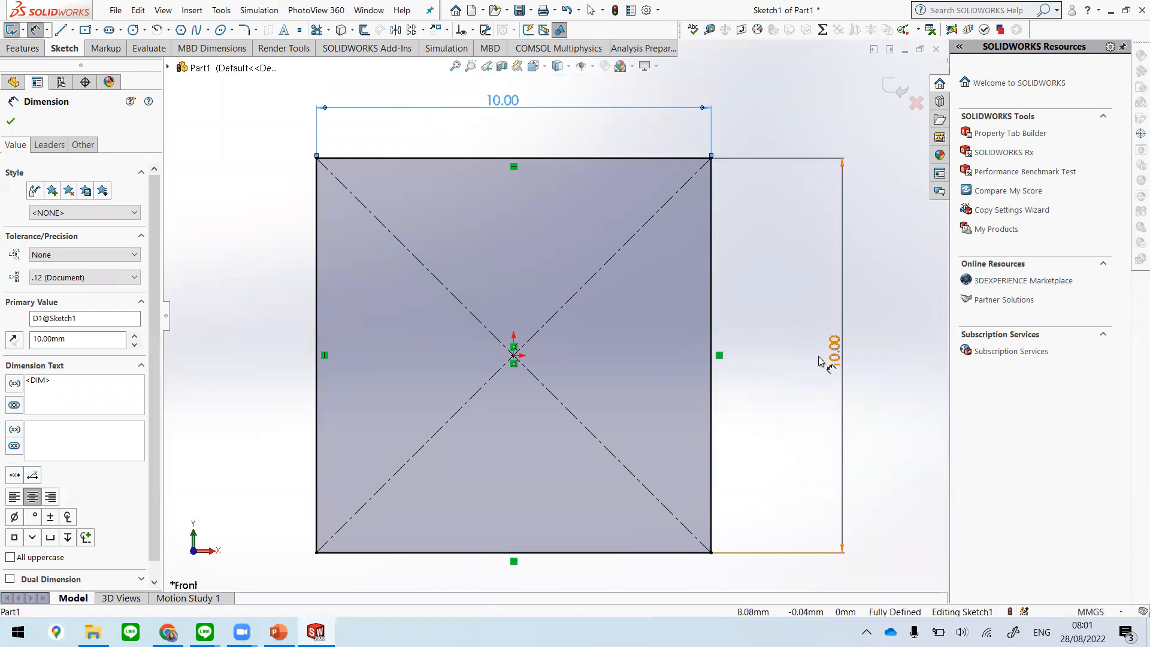
left_click_drag(824, 360, 792, 366)
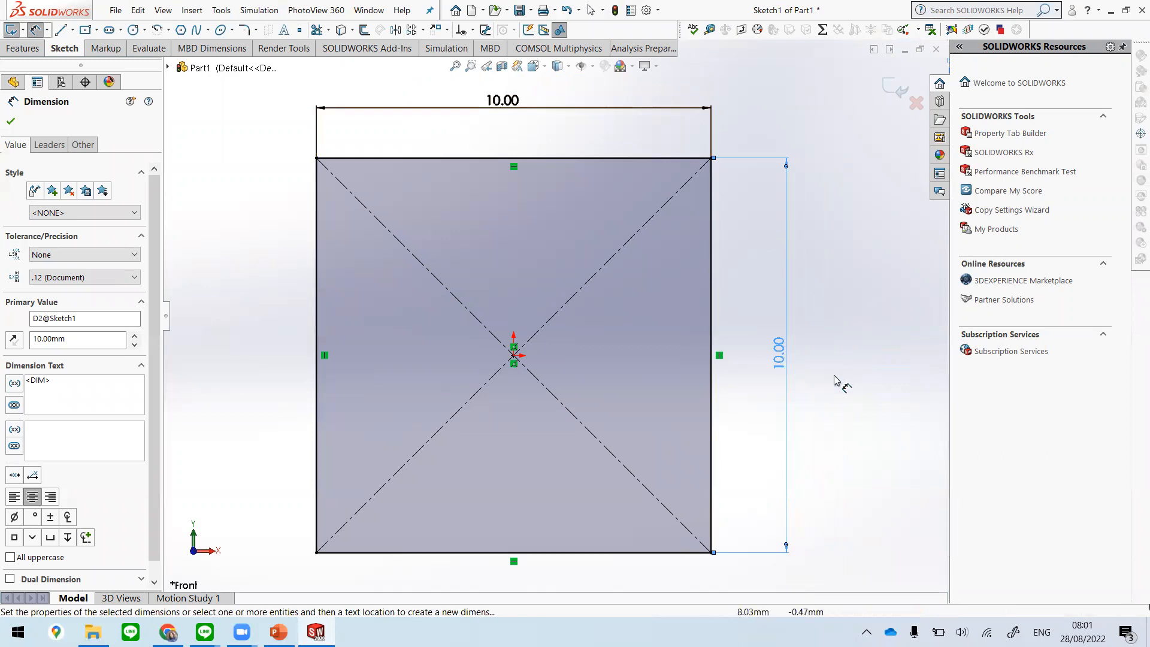
Step: Link the rectangle's height dimension to its width dimension with the equation ="D1@Sketch1"
double_click(780, 354)
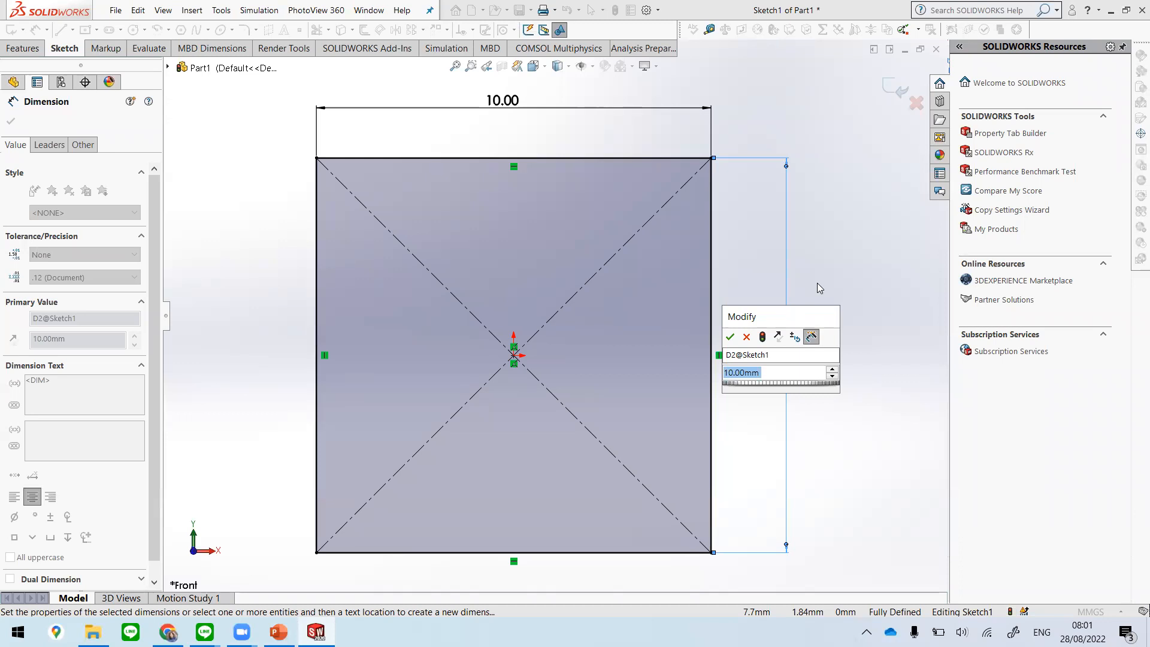
type("=")
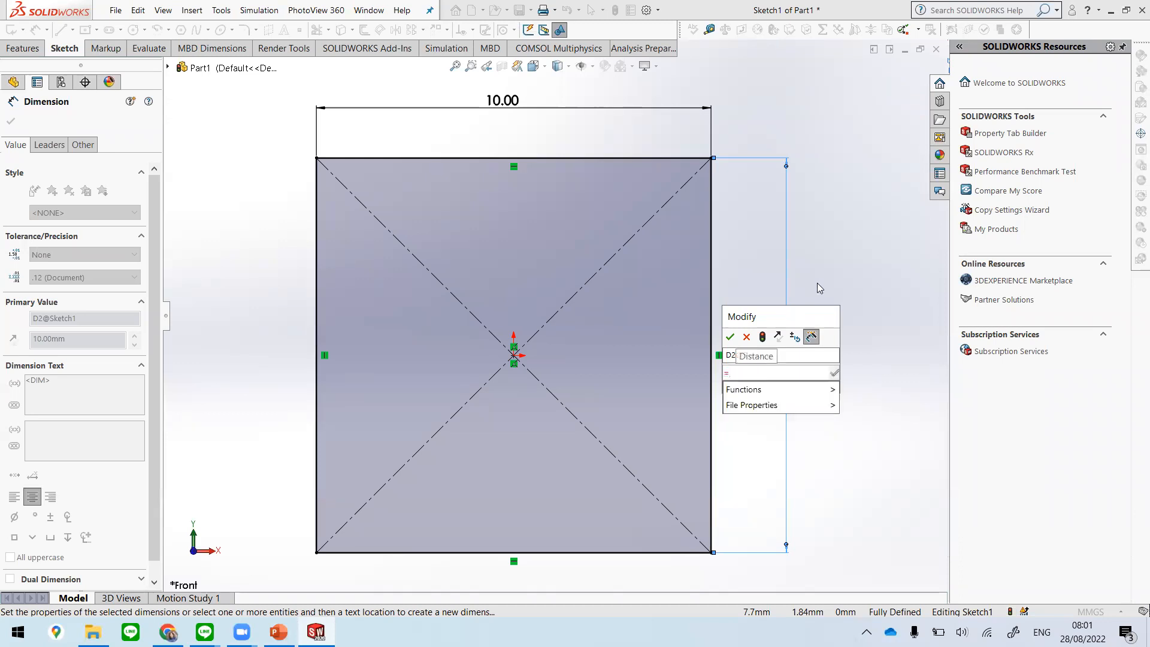
left_click(503, 101)
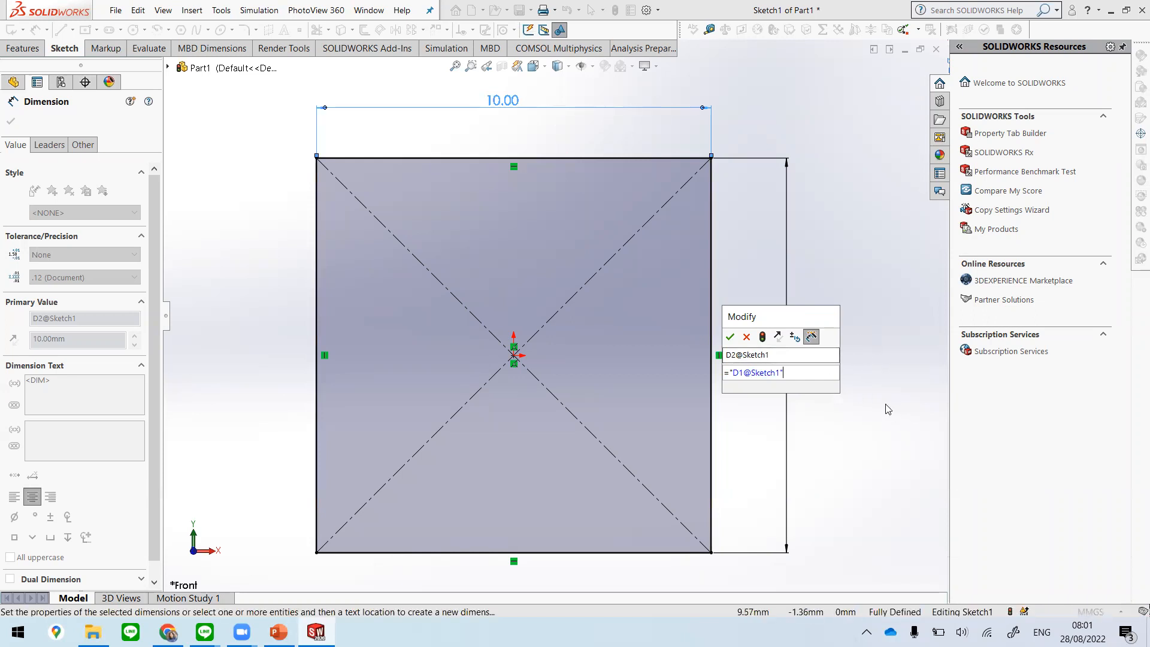
left_click(731, 338)
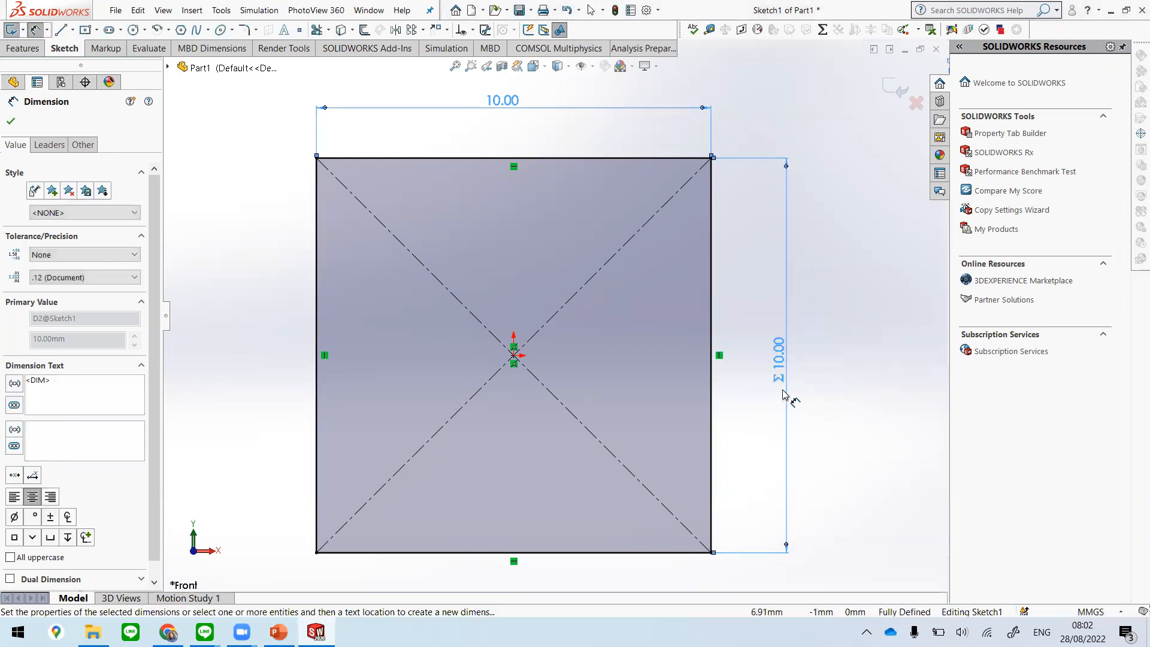
left_click(839, 392)
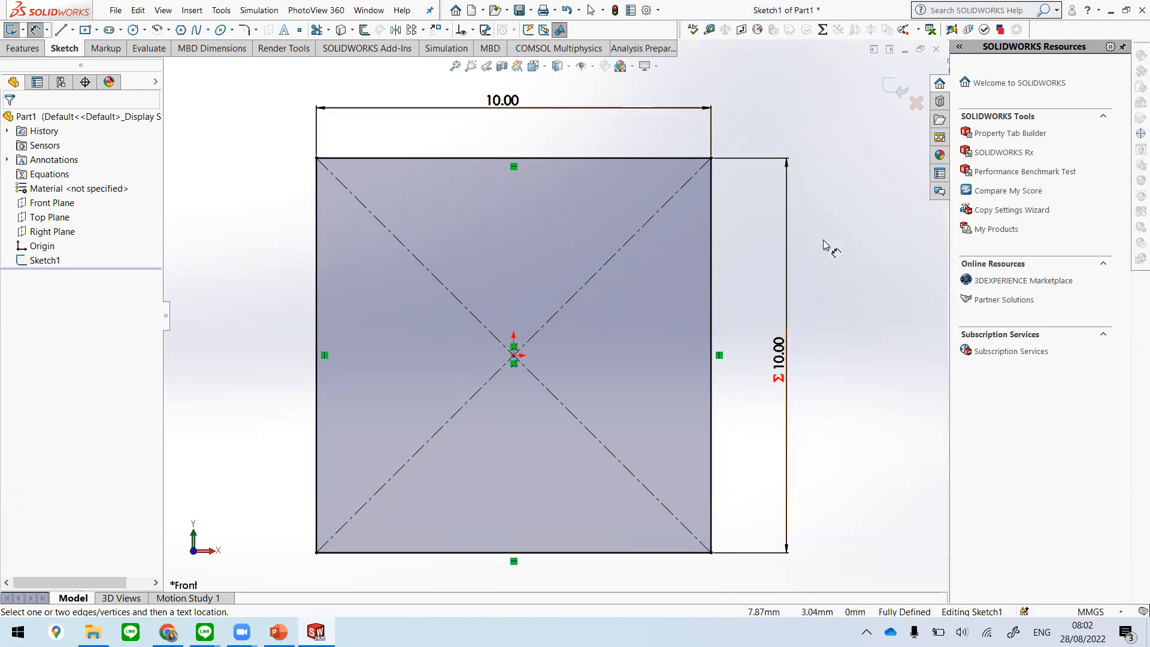
Step: Reopen the equation-driven height dimension to review its equation, keeping it as is
left_click(787, 360)
double_click(782, 358)
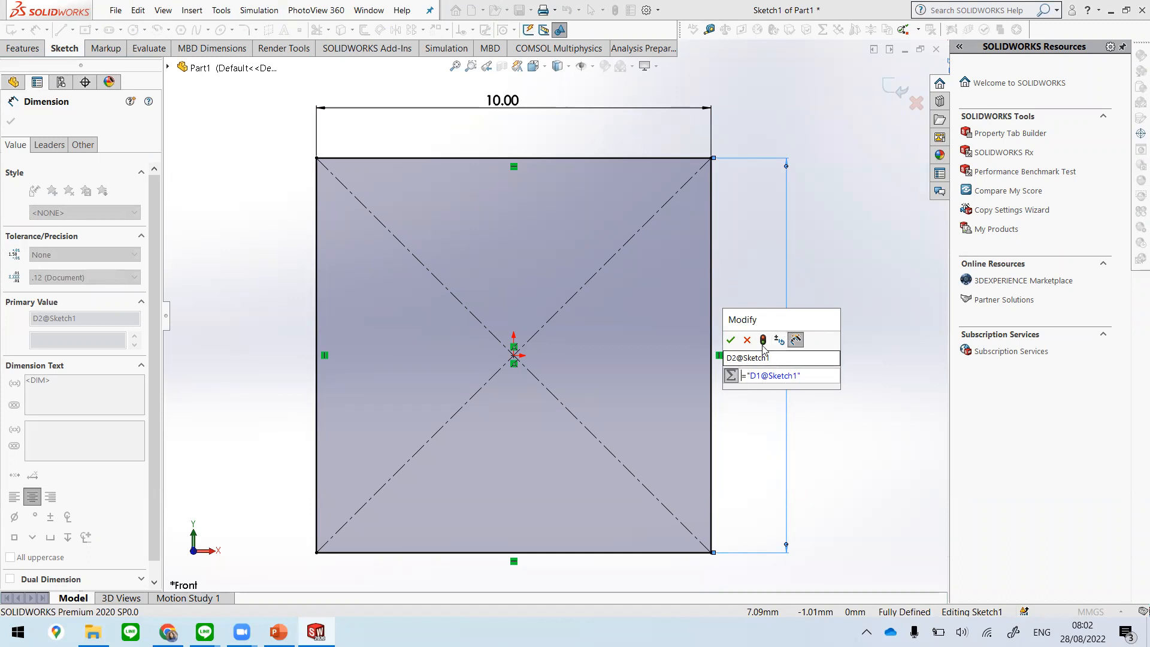
left_click(731, 340)
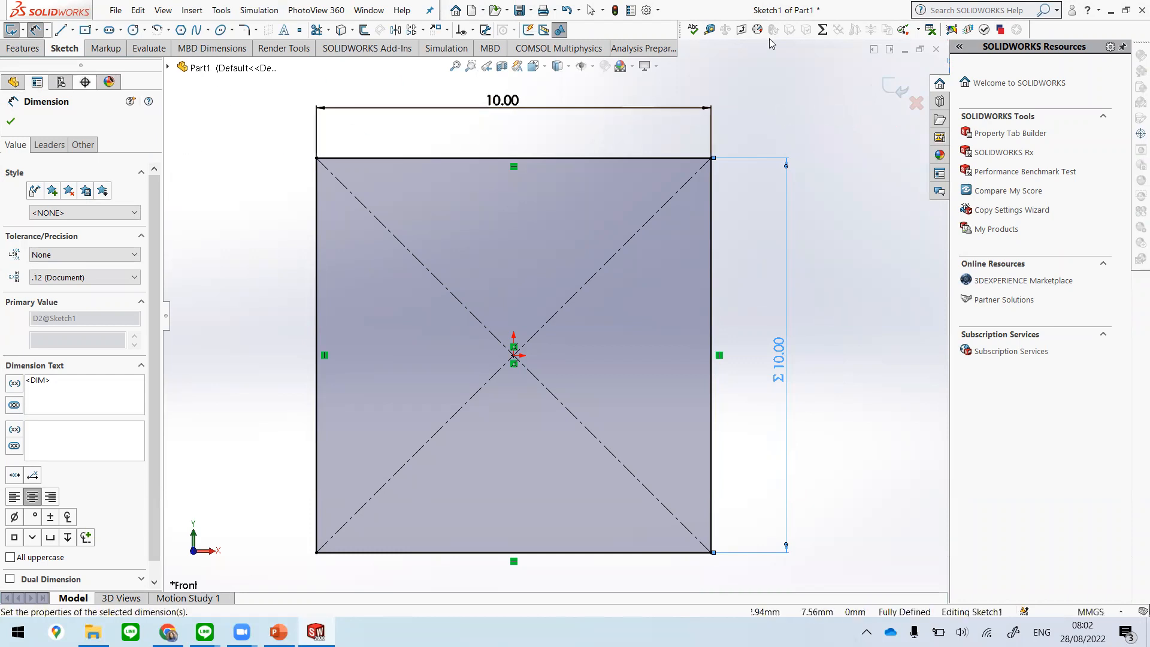
Step: Exit the rectangle sketch and reopen Sketch1 for editing
left_click(22, 52)
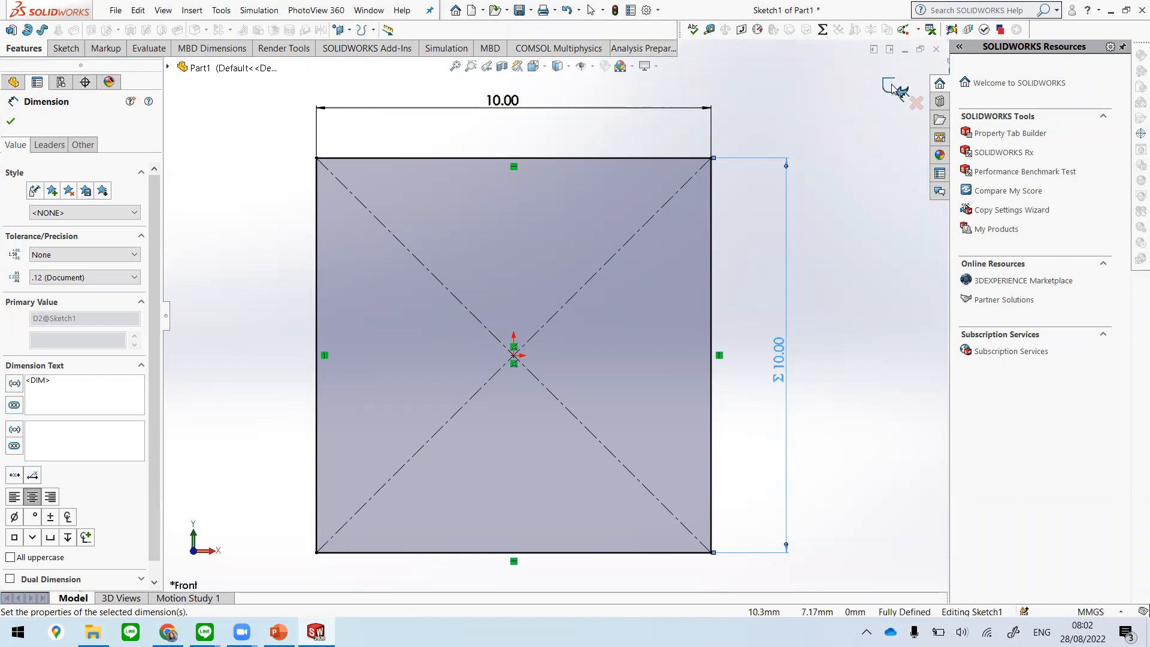
left_click(893, 90)
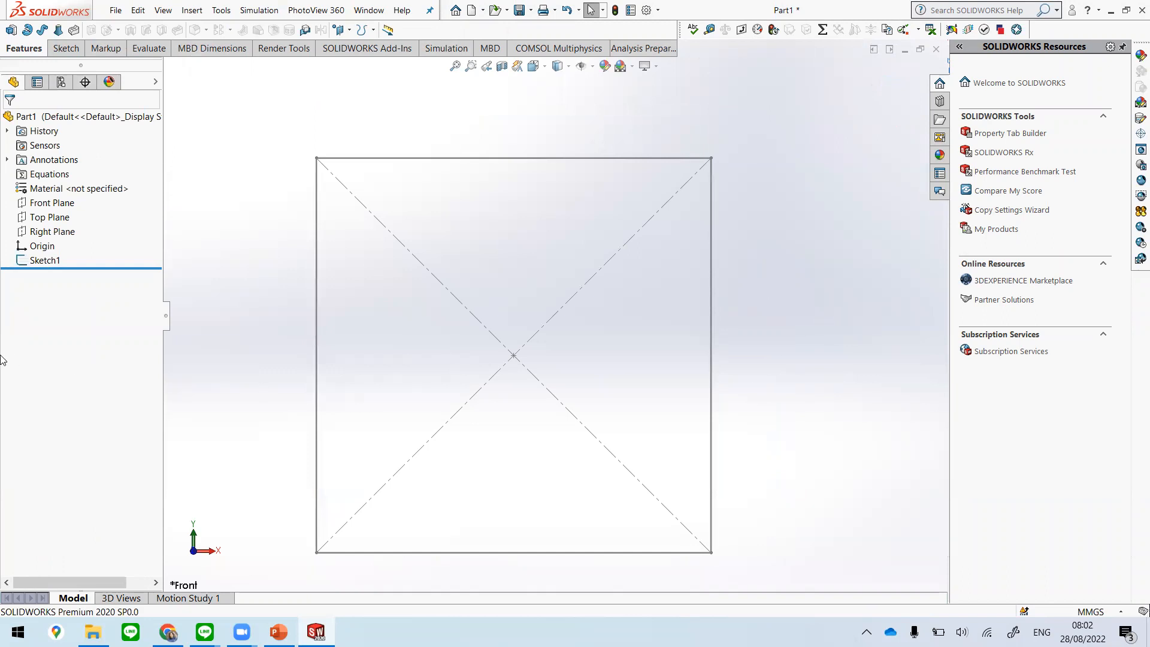
left_click(52, 262)
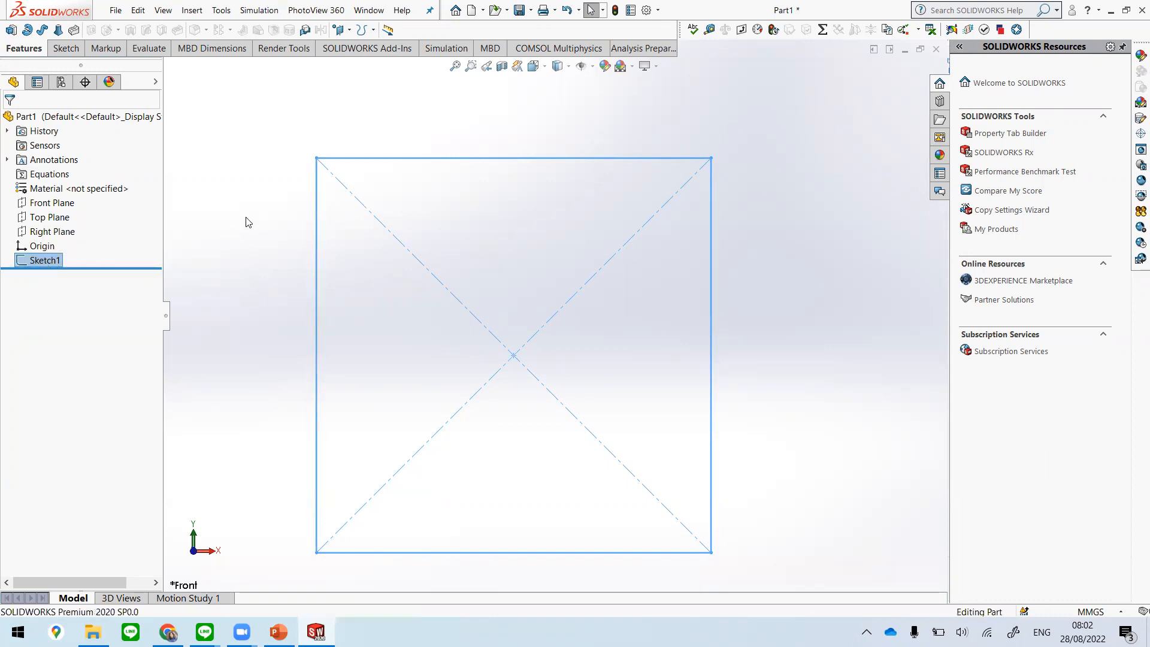
right_click(41, 265)
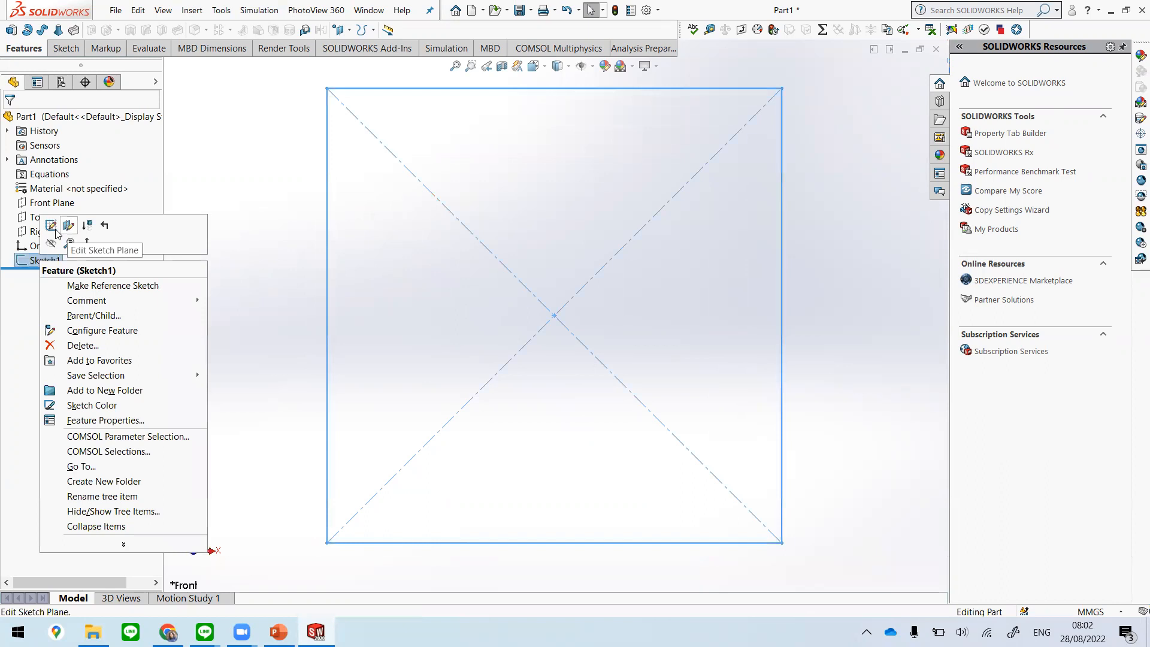
left_click(51, 226)
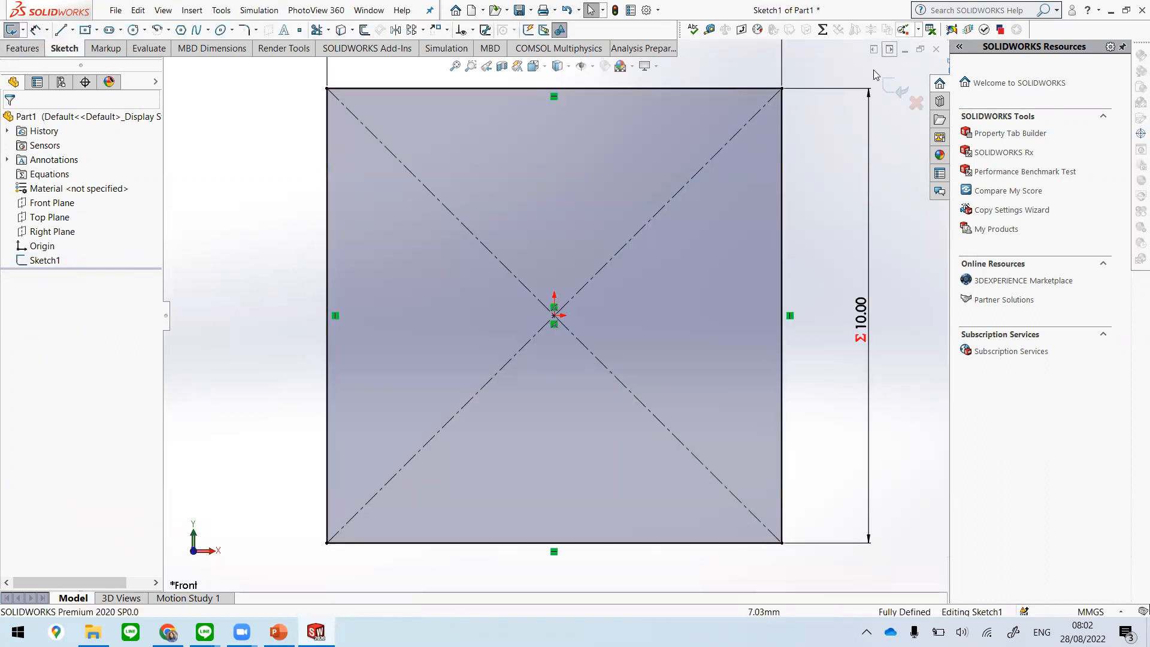
Step: Delete the equation-driven height dimension beside the rectangle's right edge
scroll(798, 248, "up", 3)
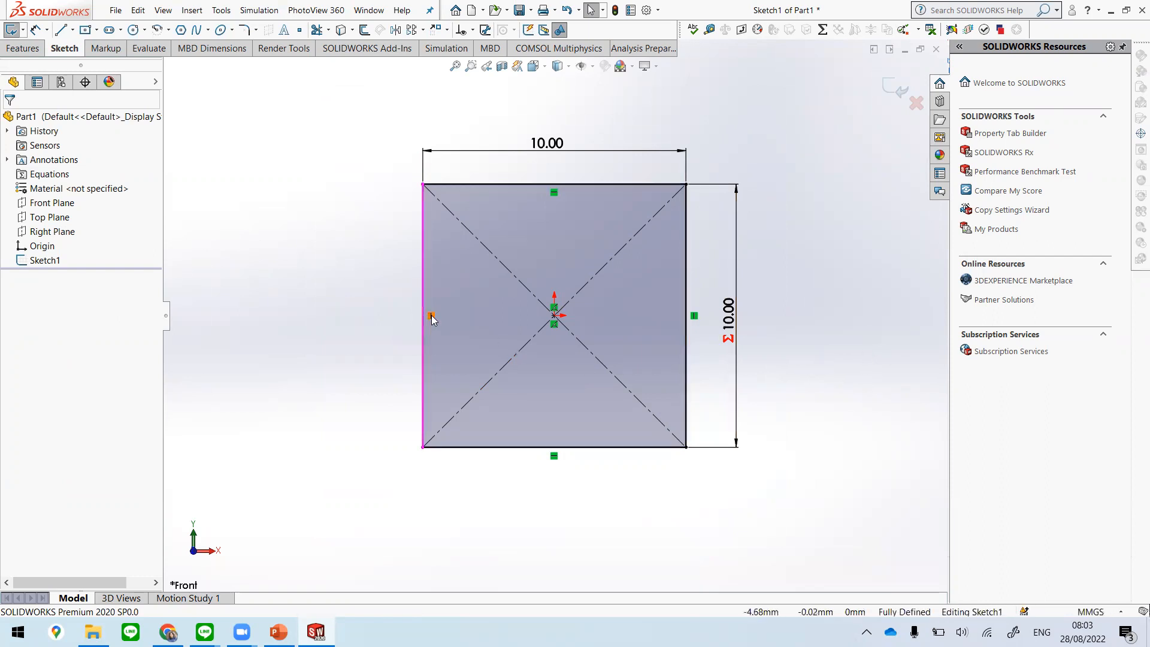
left_click(729, 317)
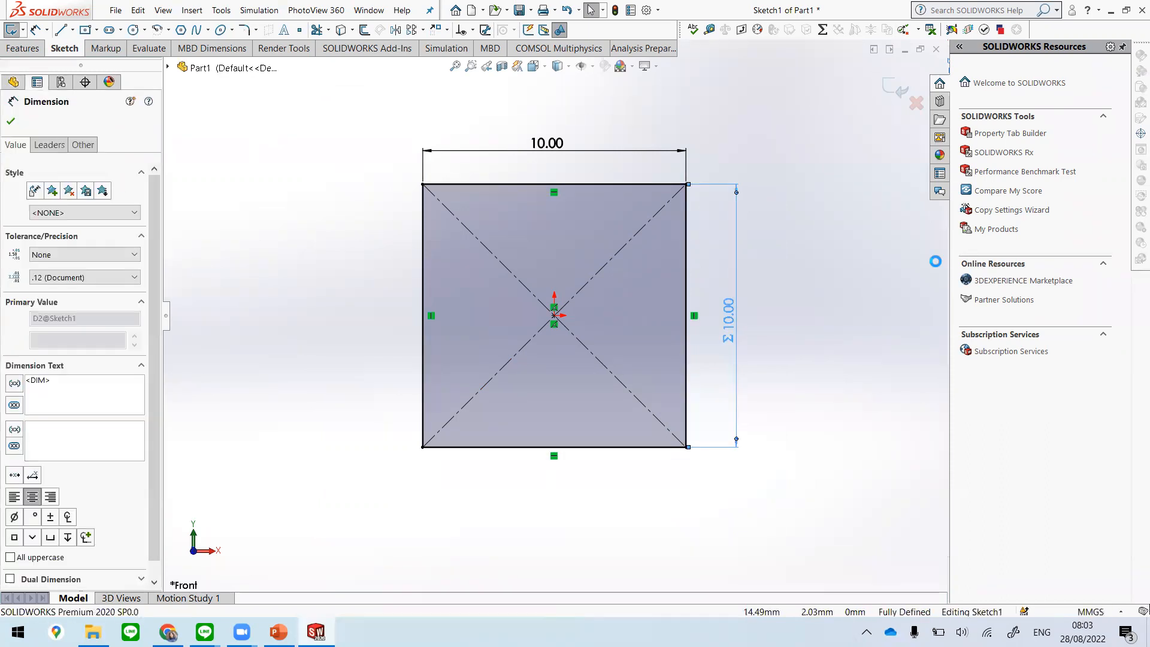
key("Delete")
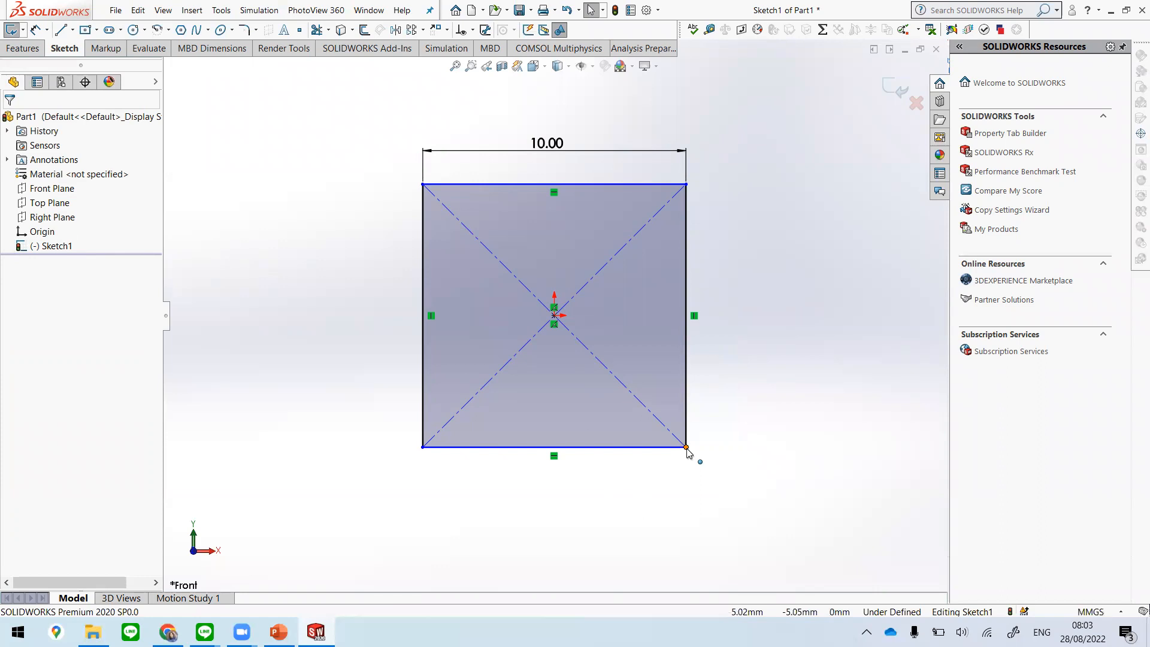
Step: Pull the rectangle's right-hand corners vertically to test its free height, leaving it about 9 mm tall
mouse_move(687, 447)
left_mouse_down()
mouse_move(701, 532)
mouse_move(701, 443)
mouse_move(667, 509)
mouse_move(681, 444)
mouse_move(672, 447)
left_mouse_up()
left_click(851, 250)
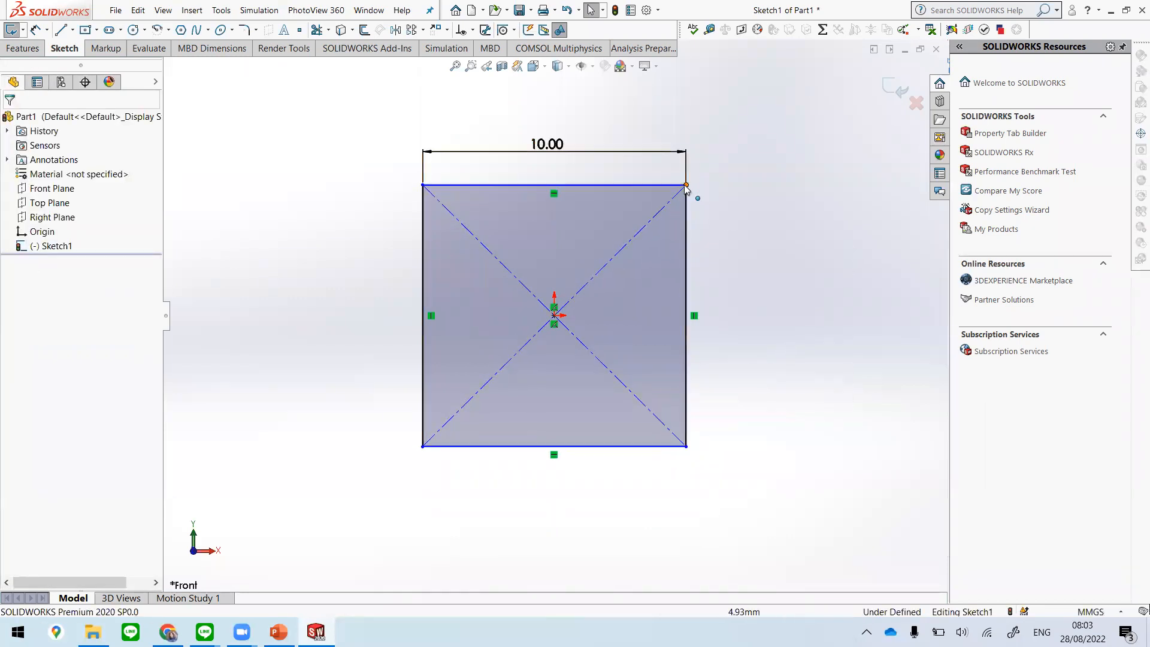
left_click(683, 185)
left_click(687, 186)
left_click_drag(692, 176, 689, 204)
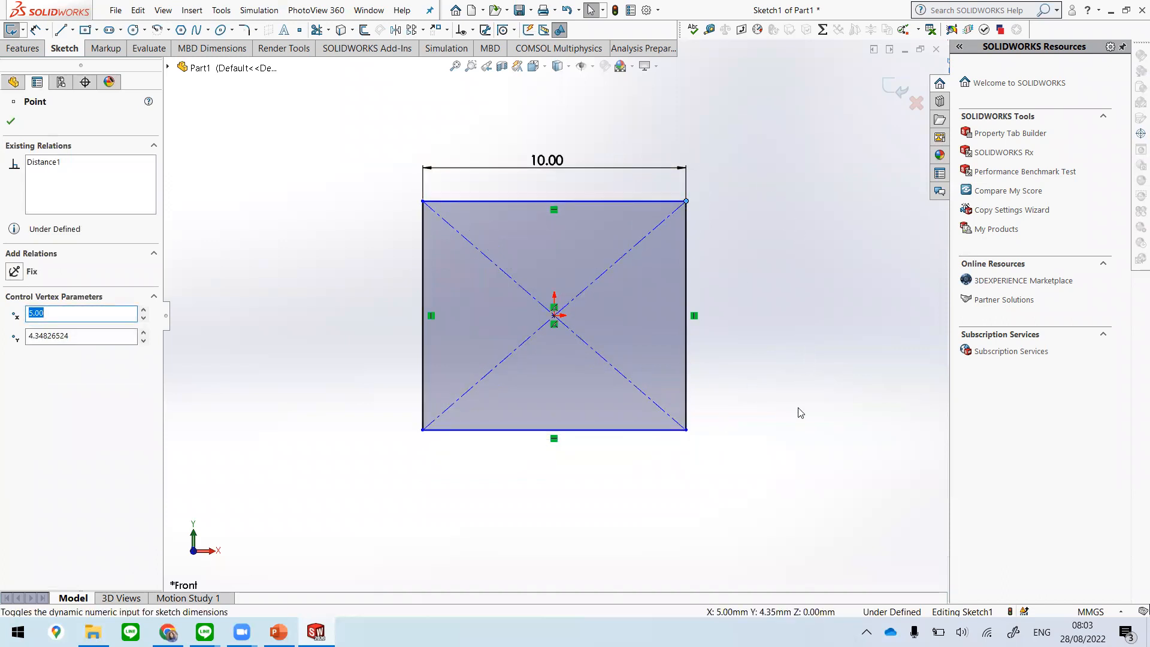
left_click_drag(687, 431, 716, 435)
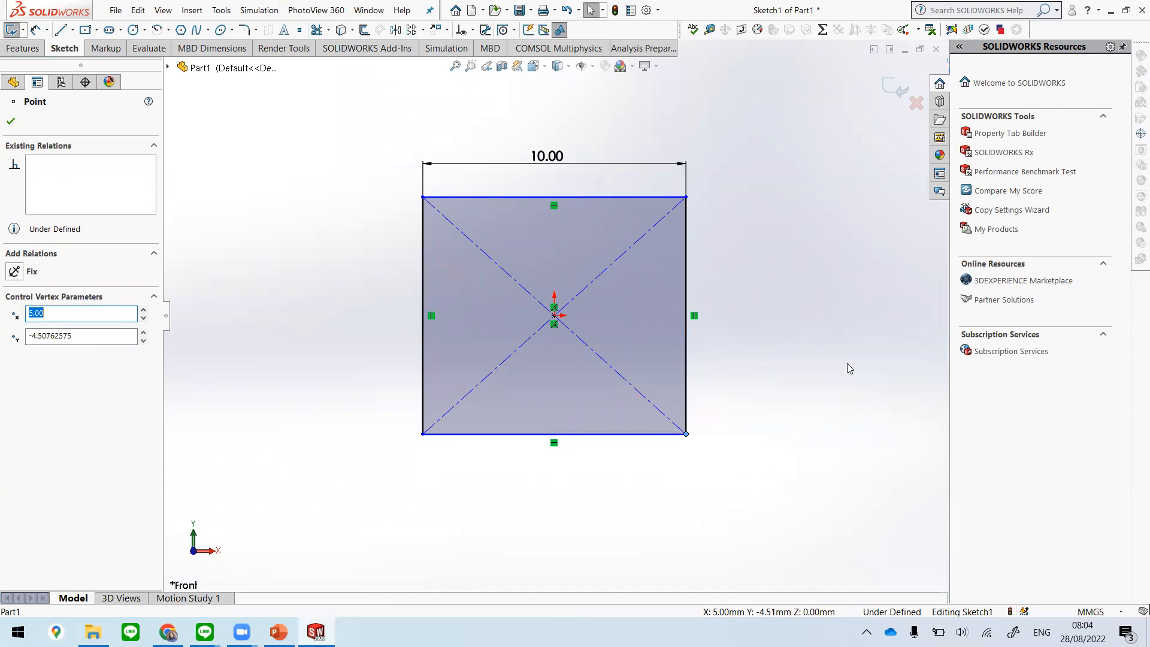
Step: Dimension the rectangle's right edge with Smart Dimension, set it to 10 mm, and exit the sketch
left_click(72, 30)
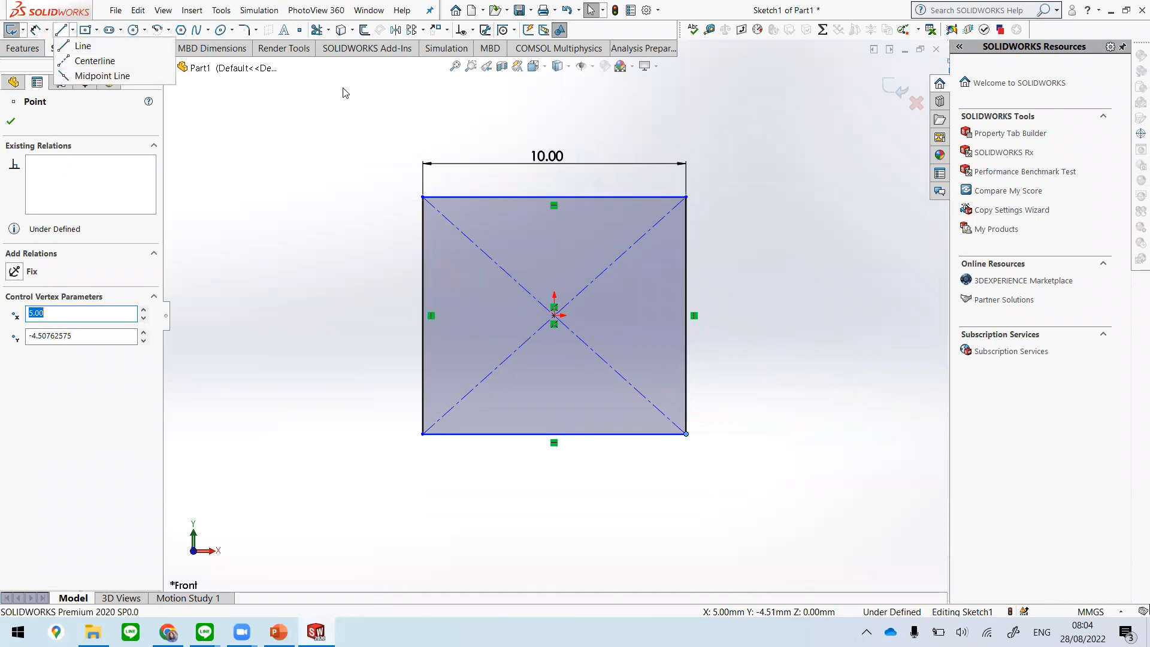
left_click(35, 30)
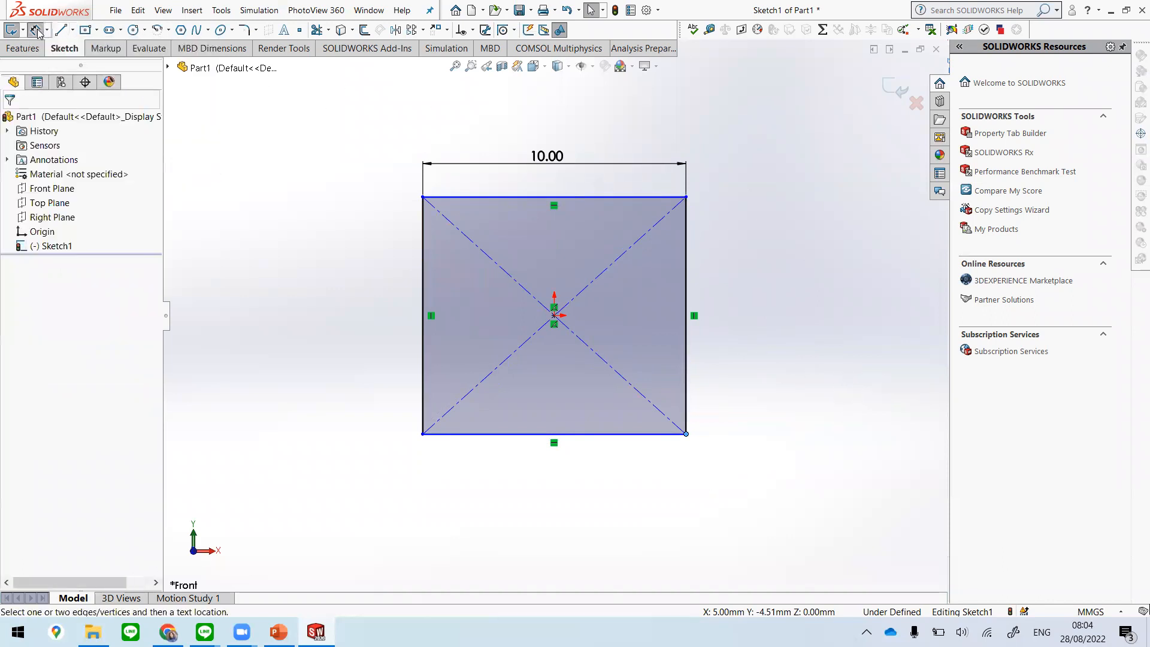
left_click(689, 239)
left_click(806, 363)
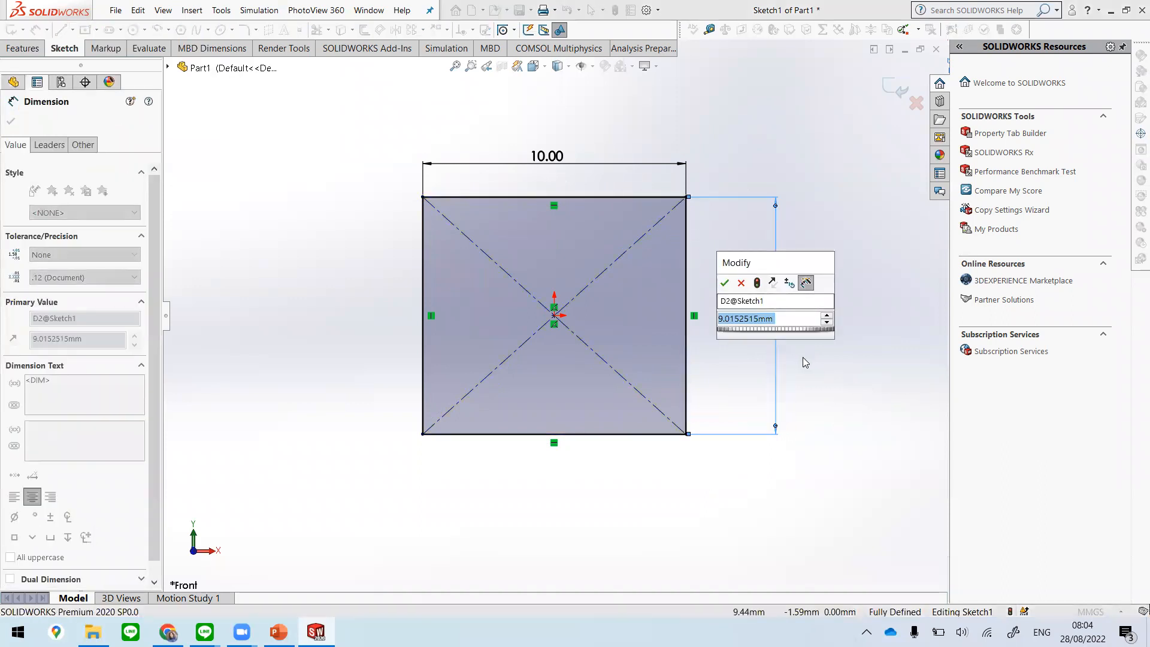
type("10")
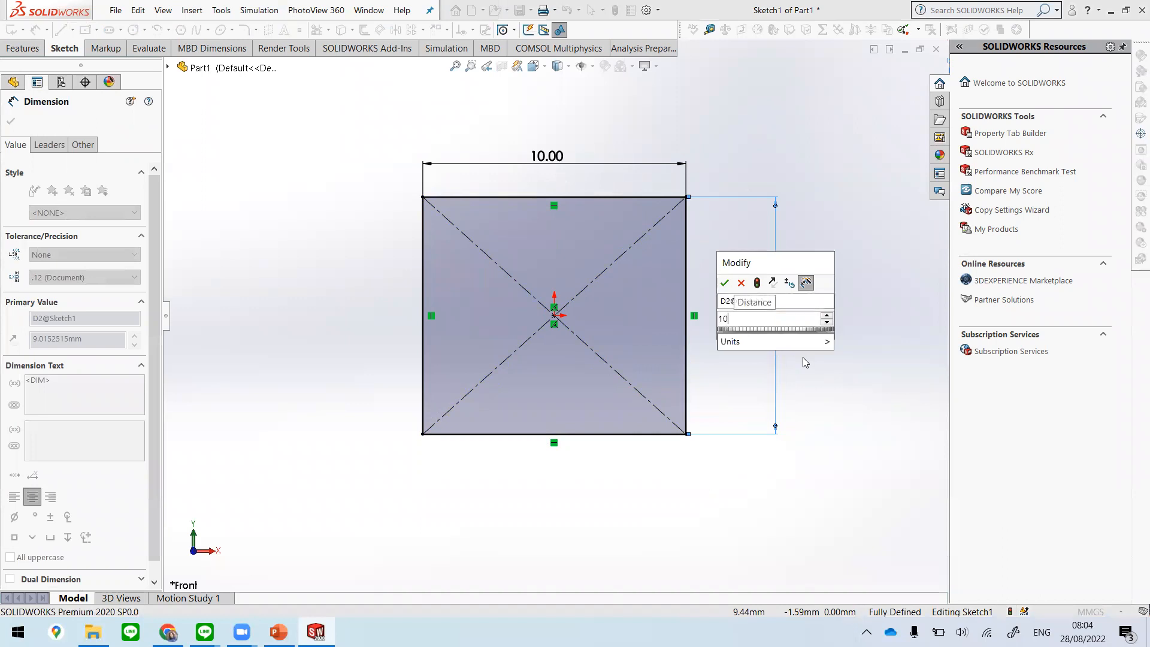
key("Return")
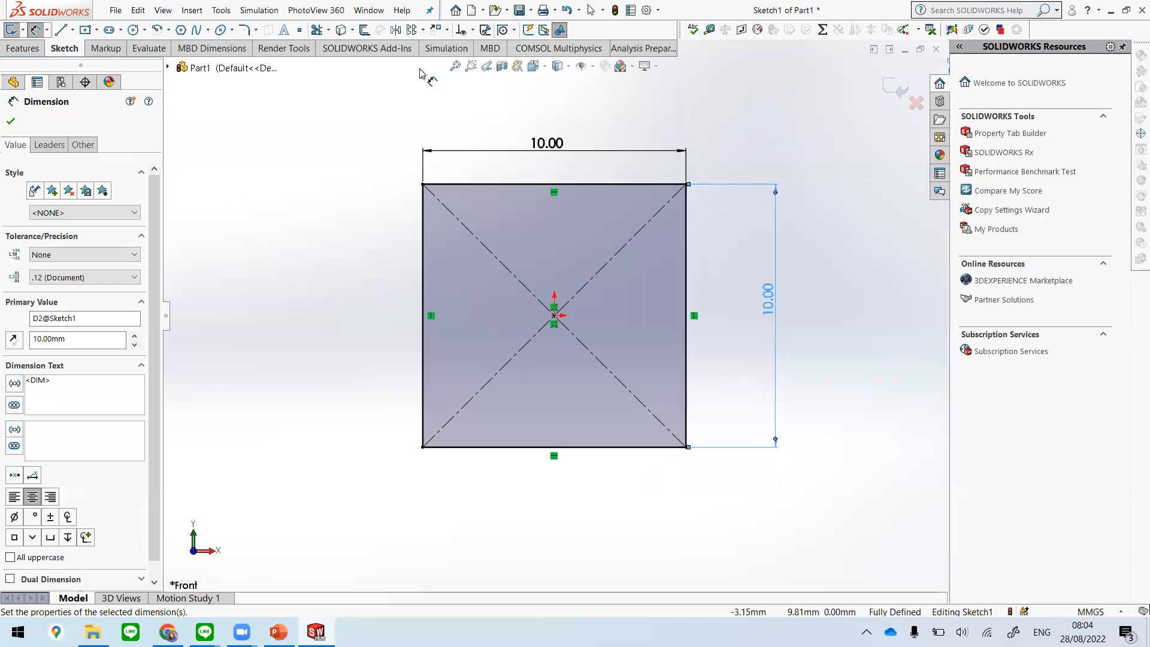
key("Escape")
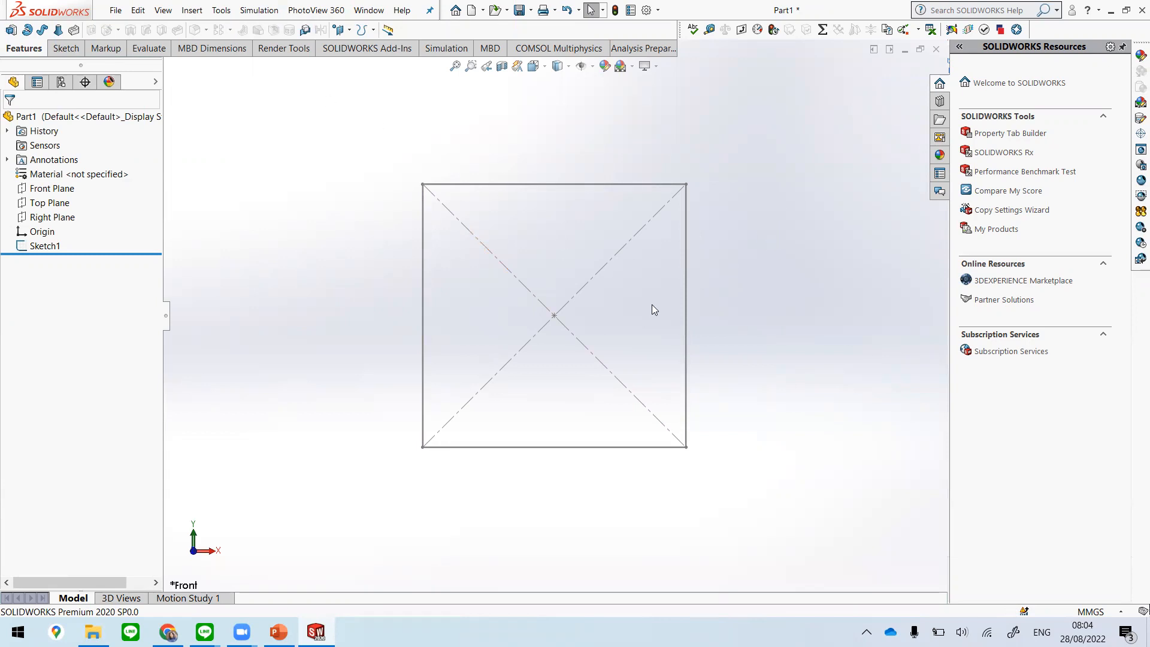
Step: Extrude Sketch1 into a solid boss from the sketch plane, using the Blind end condition and a 10 mm depth
left_click(11, 31)
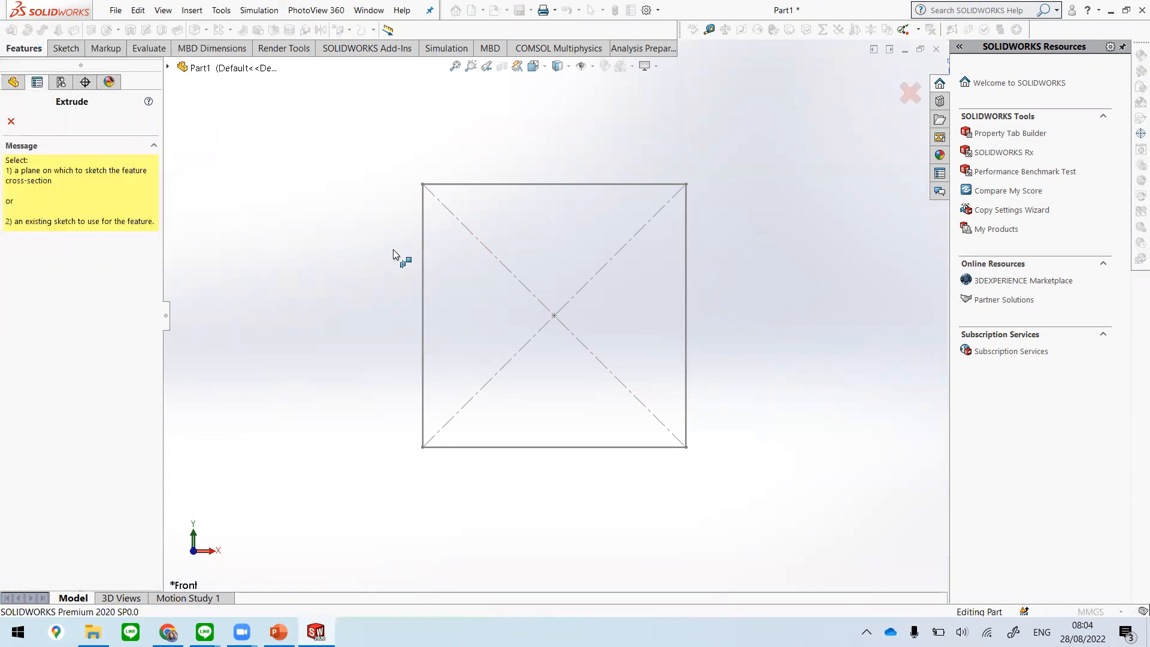
key("Escape")
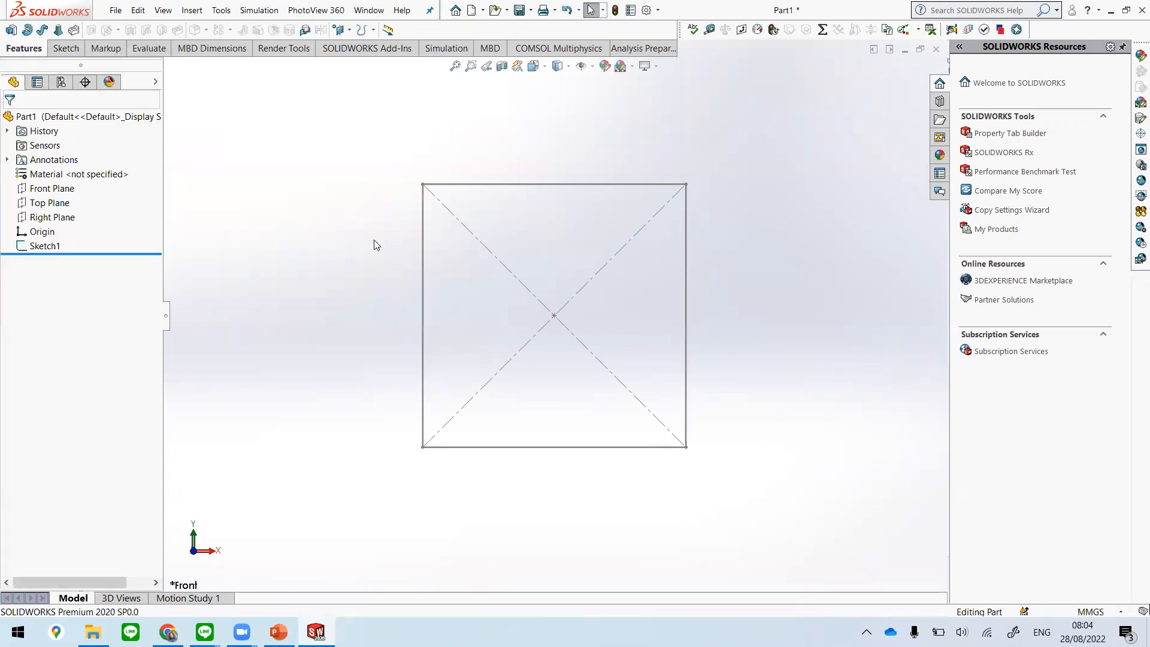
left_click(53, 245)
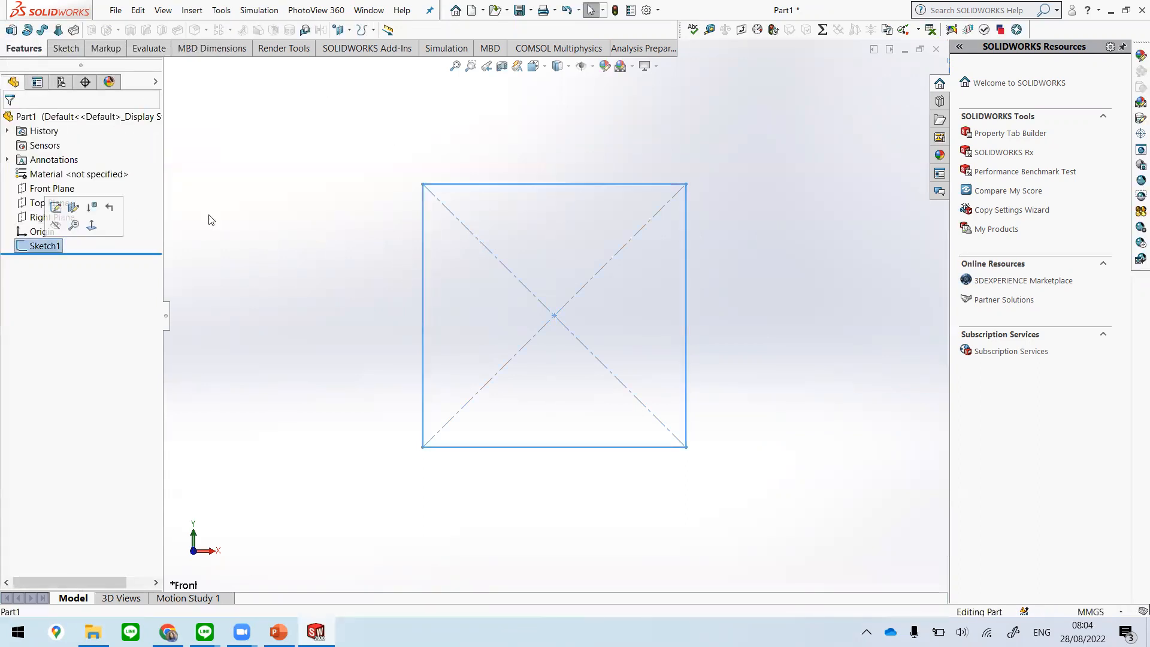
left_click(11, 30)
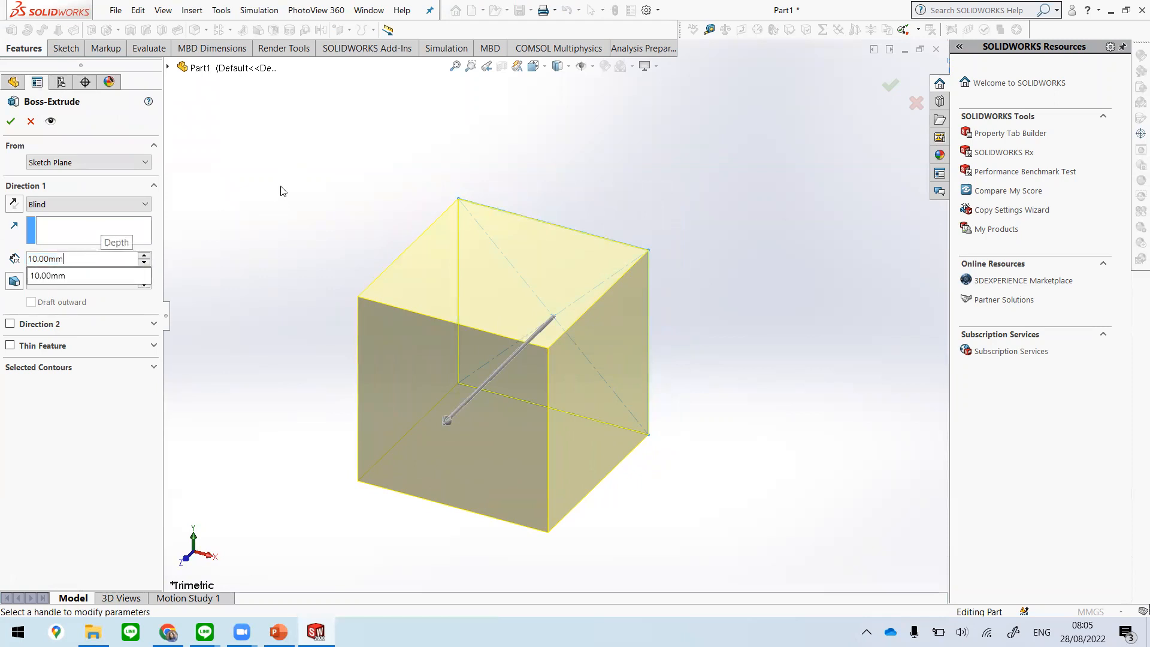
key("Return")
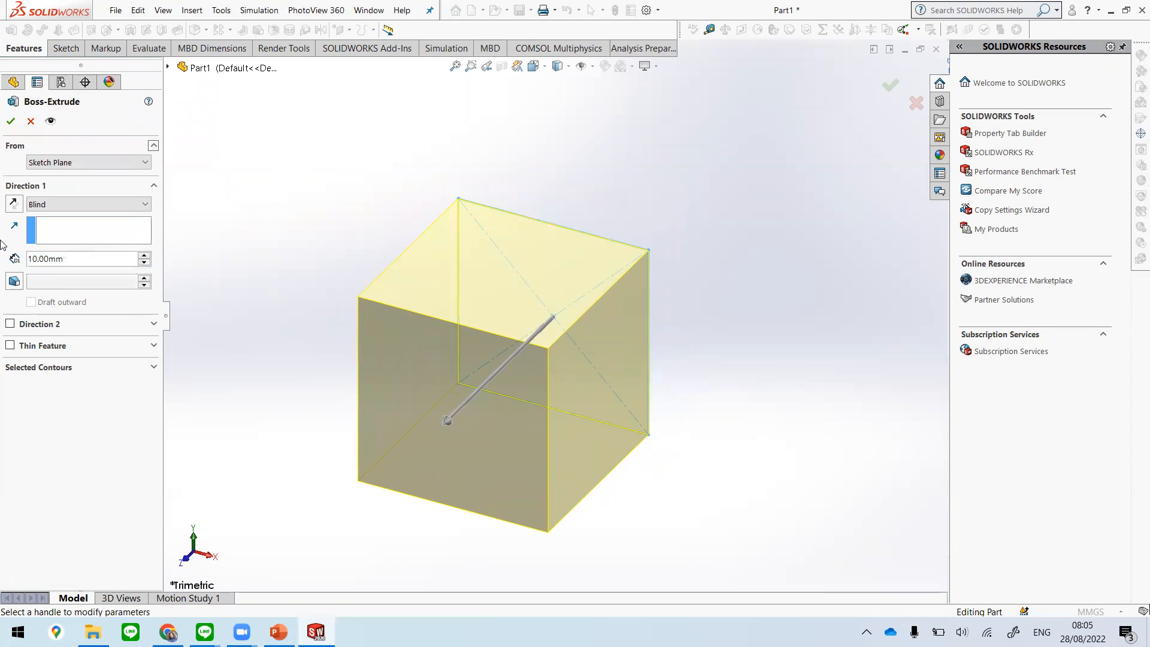
left_click(106, 204)
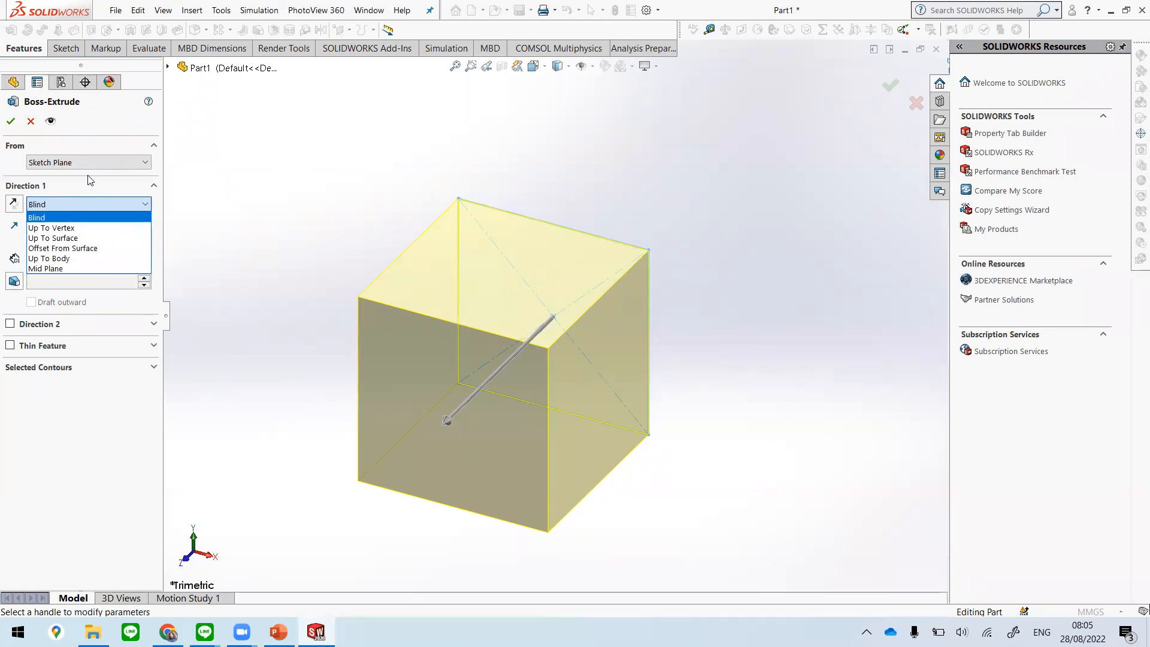
left_click(79, 218)
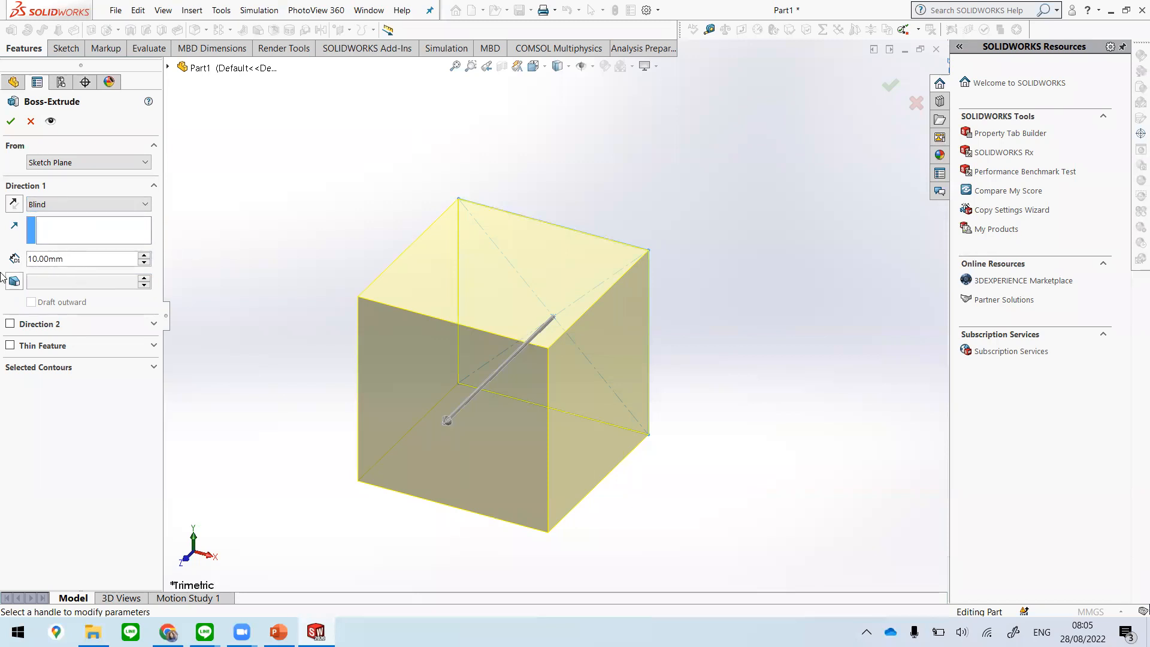
left_click(11, 123)
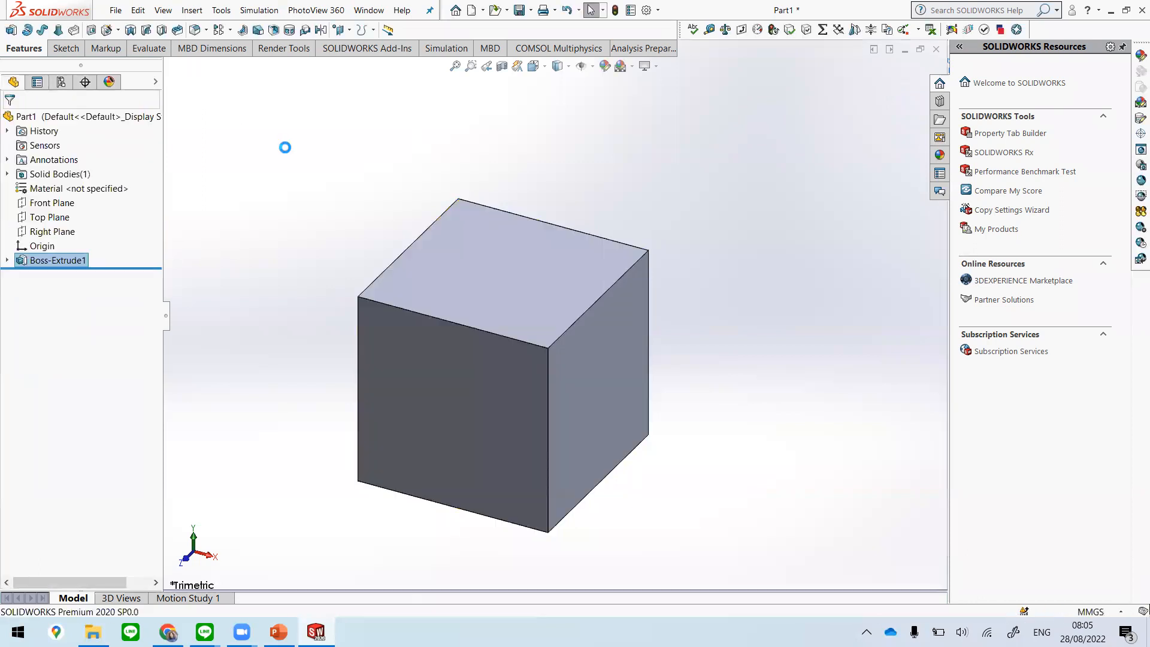
key("f")
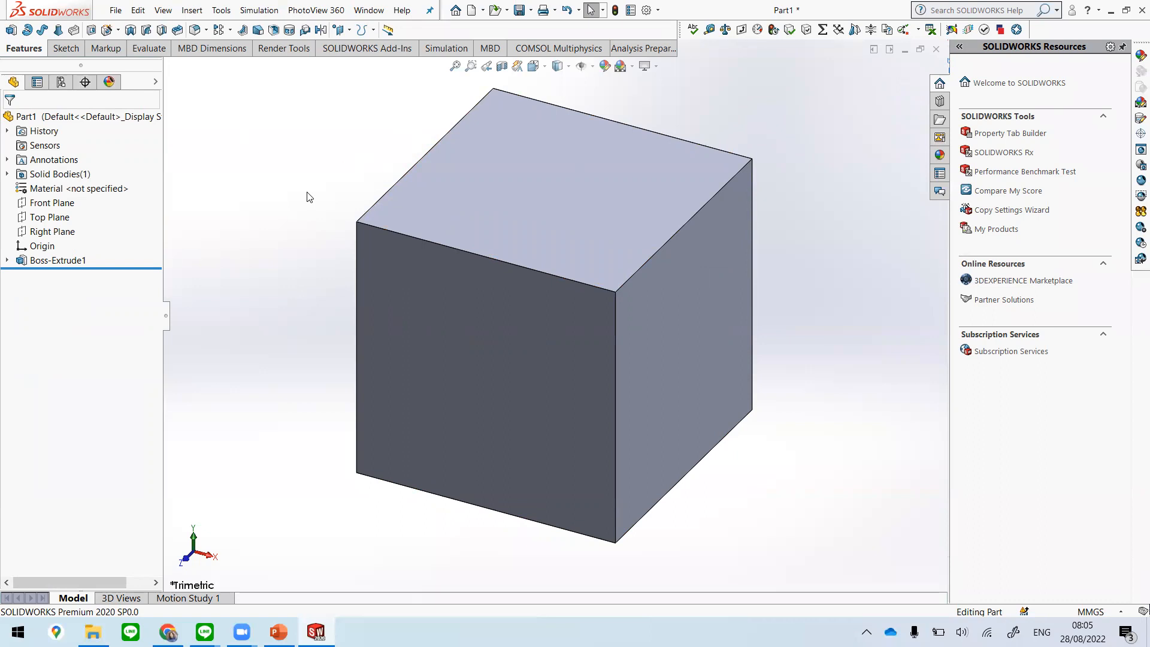
Step: Assign AISI 304 from the Steel category of the SOLIDWORKS Materials library to the part
left_click(83, 190)
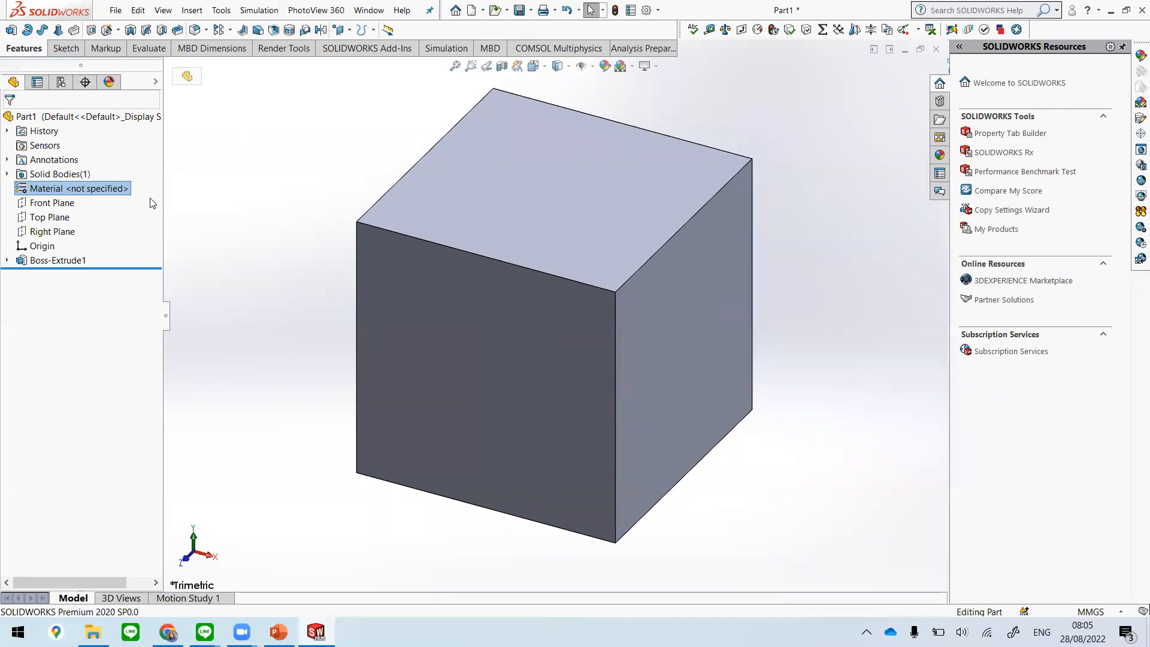
right_click(86, 192)
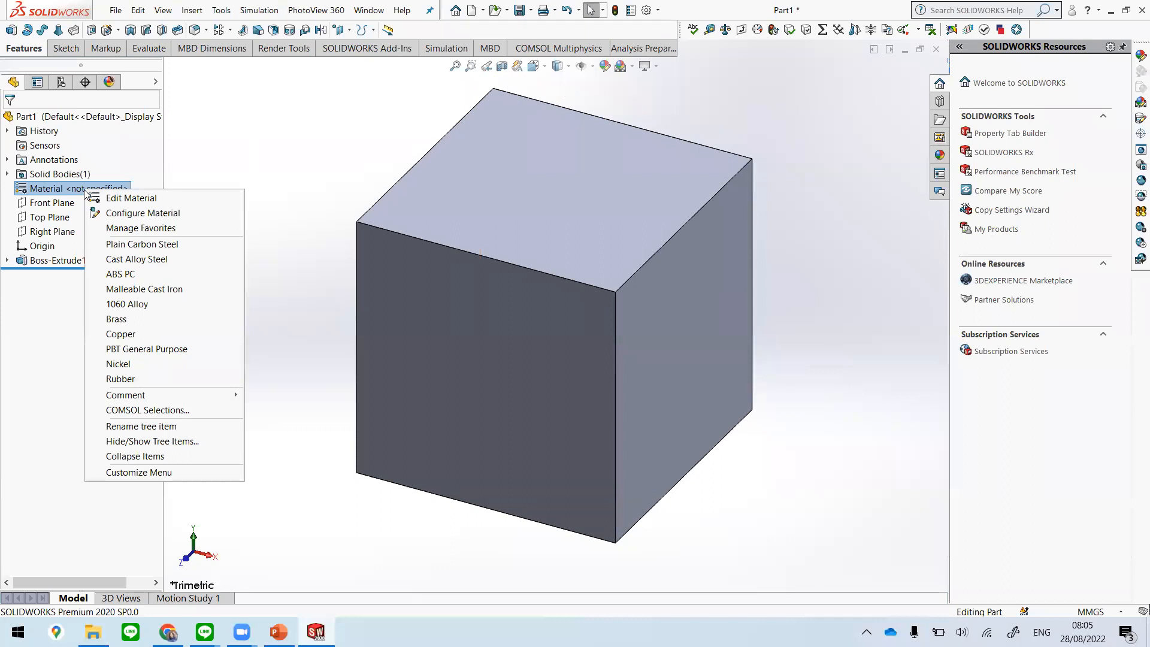
left_click(182, 201)
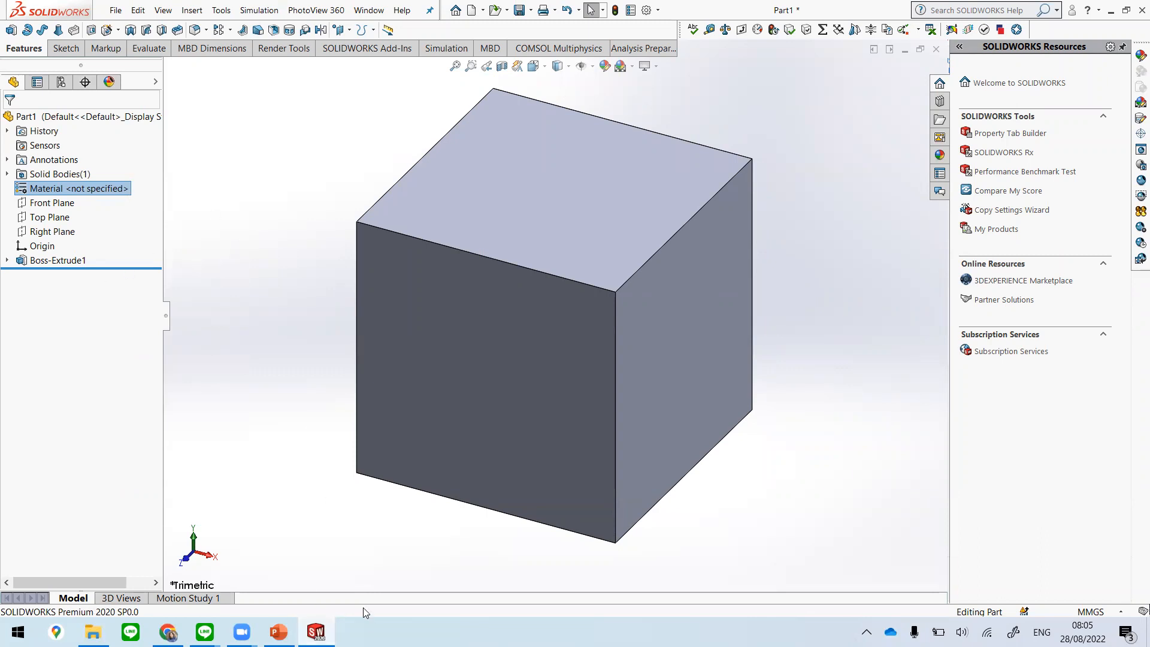
left_click_drag(396, 86, 267, 77)
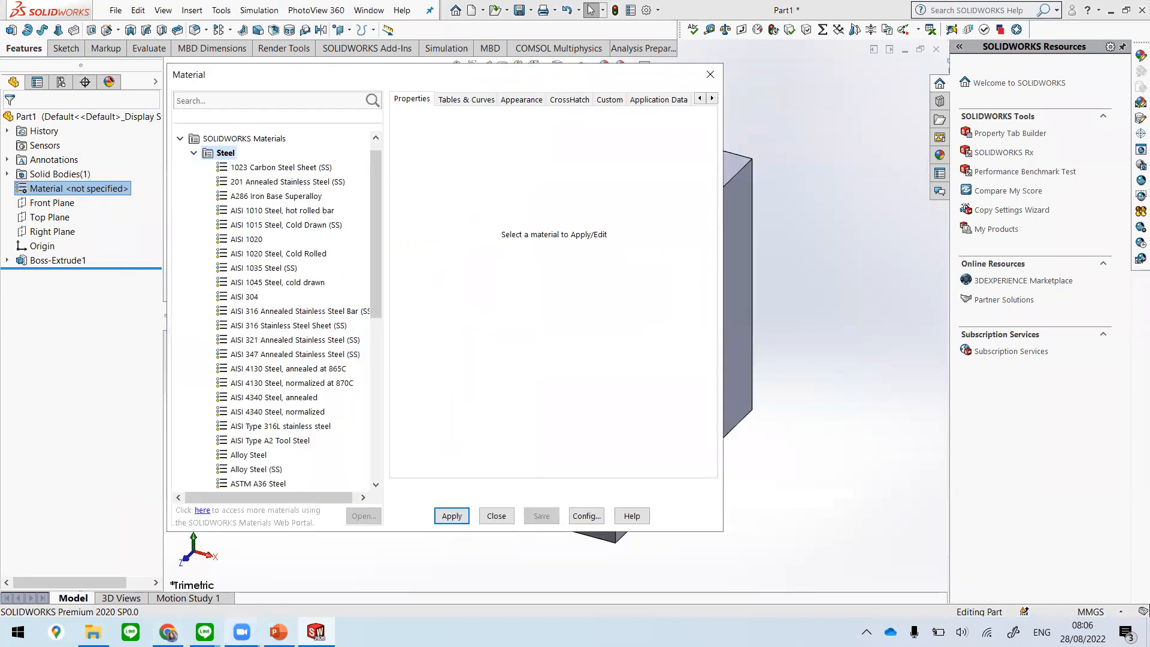
left_click(242, 632)
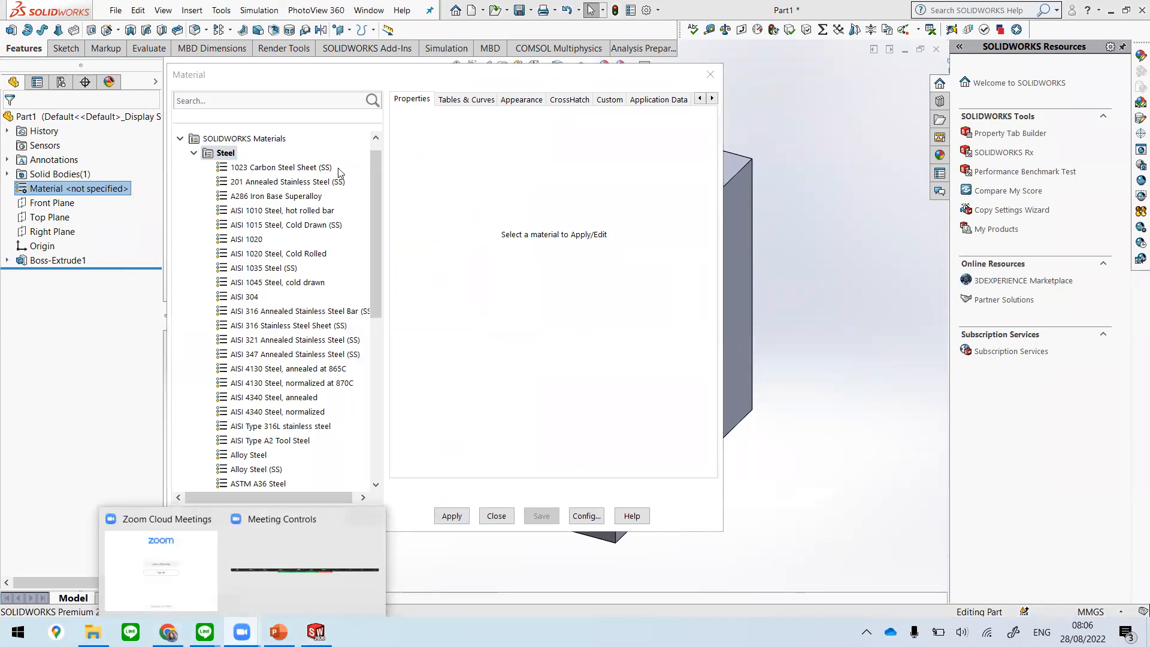
mouse_move(373, 172)
left_mouse_down()
mouse_move(364, 314)
mouse_move(381, 180)
left_mouse_up()
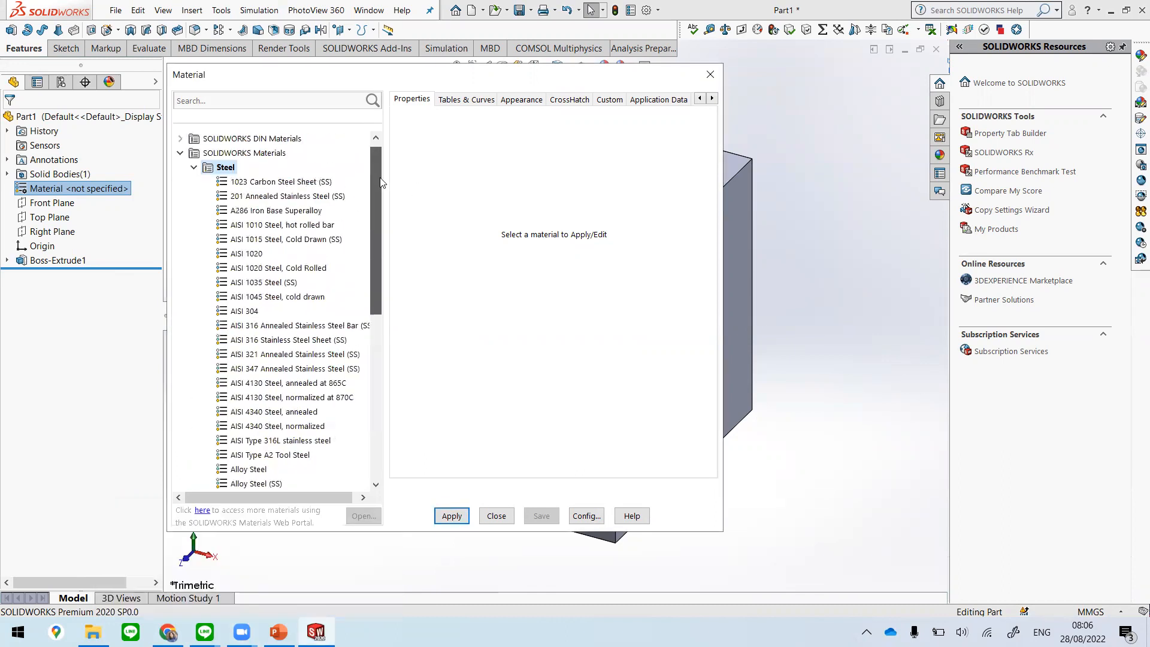
left_click(192, 167)
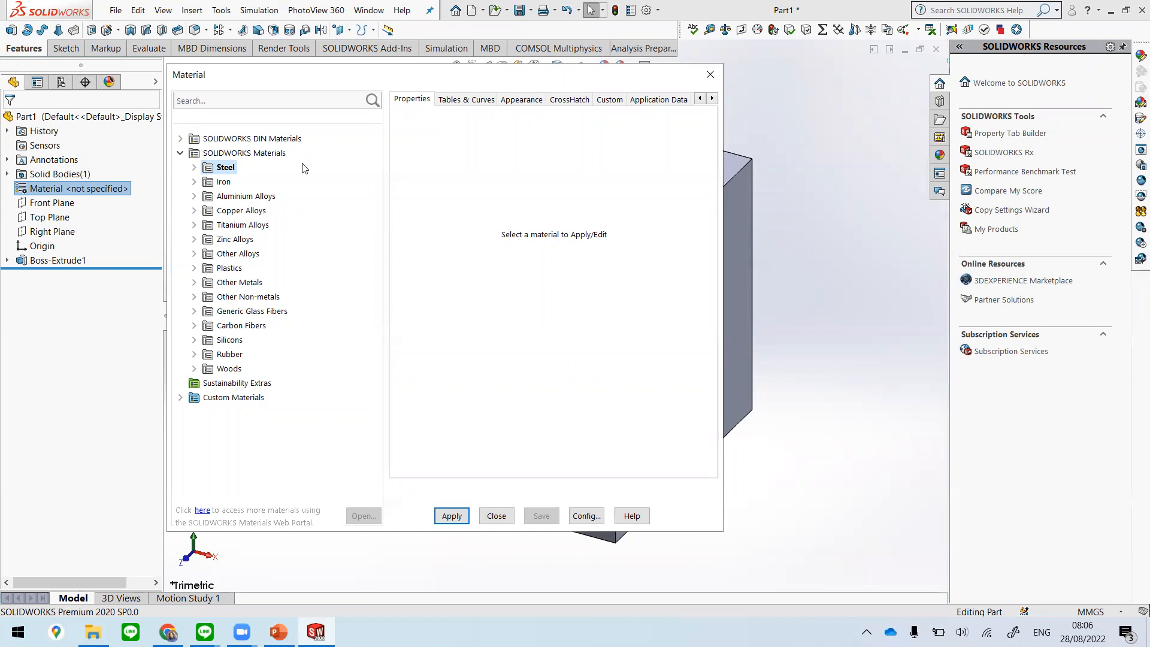
left_click(195, 167)
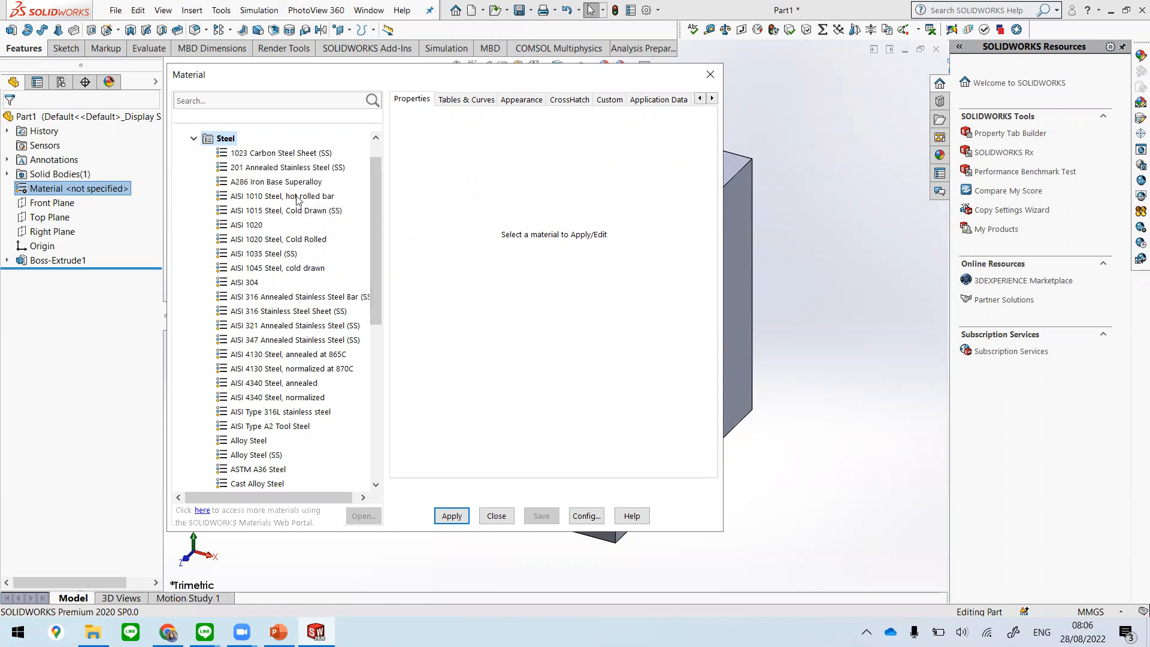
scroll(319, 440, "down", 1)
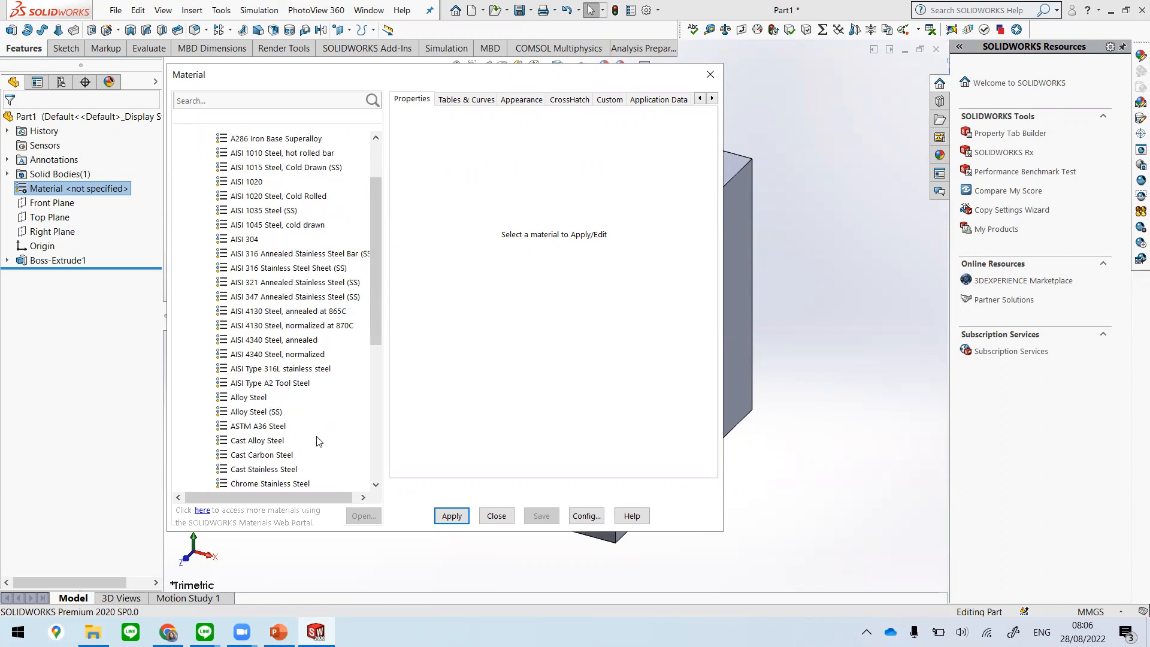
scroll(284, 362, "up", 2)
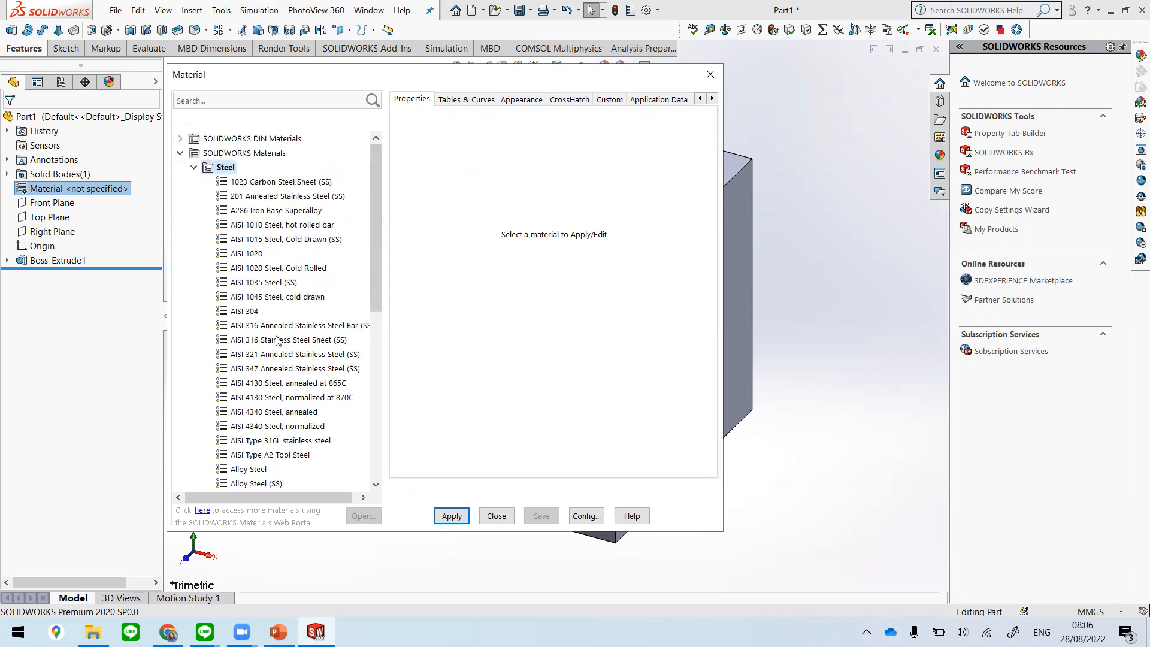
left_click(245, 312)
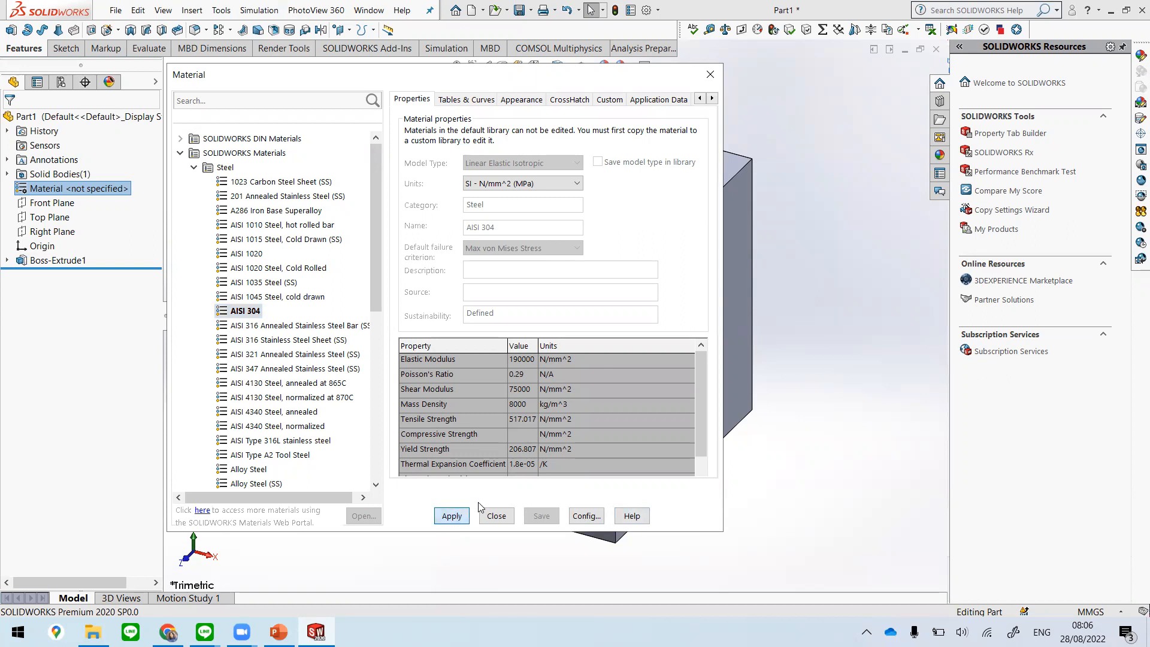
left_click(452, 516)
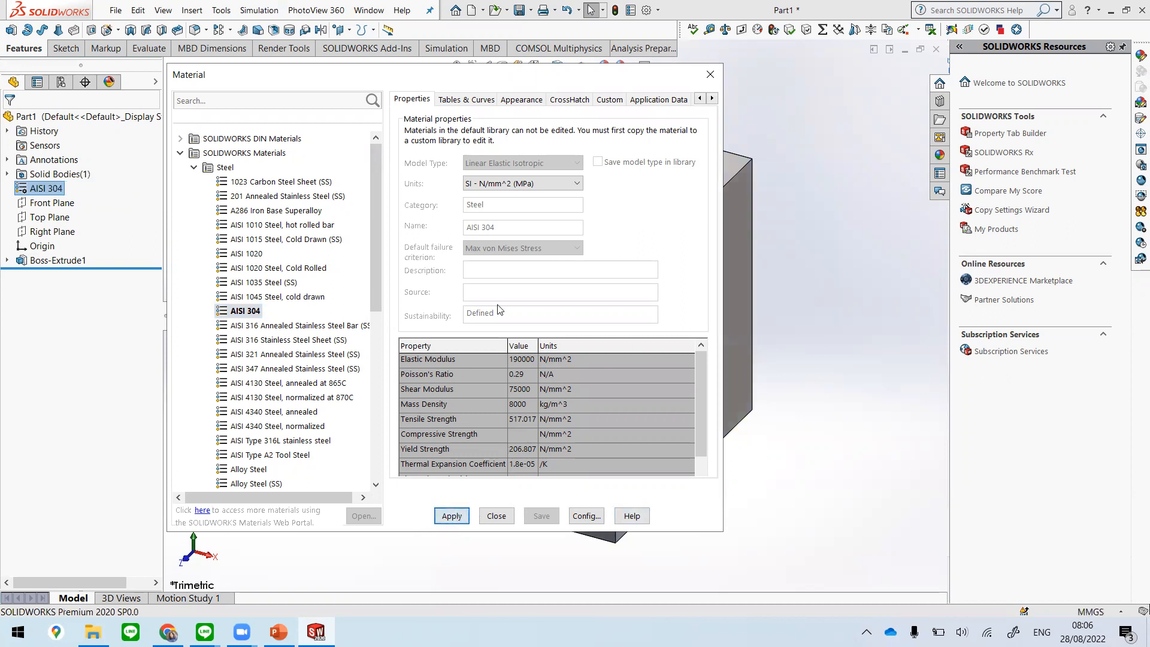
left_click(497, 516)
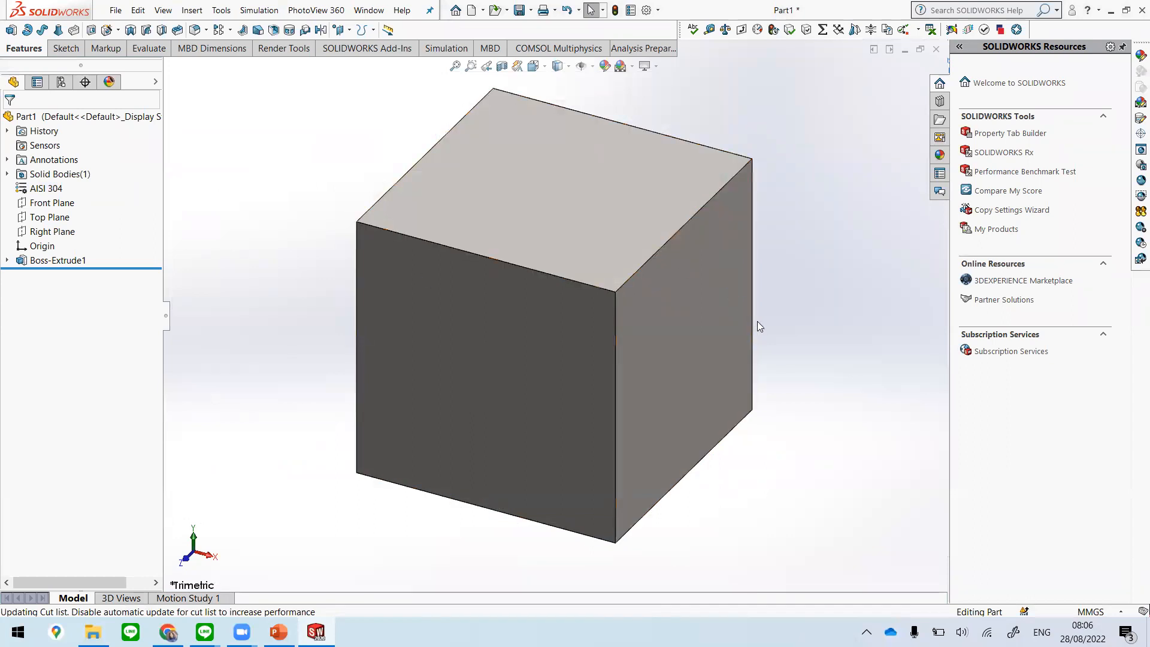
Step: Change the part's material to Copper from the Copper Alloys category of the SOLIDWORKS Materials library
right_click(57, 173)
right_click(39, 188)
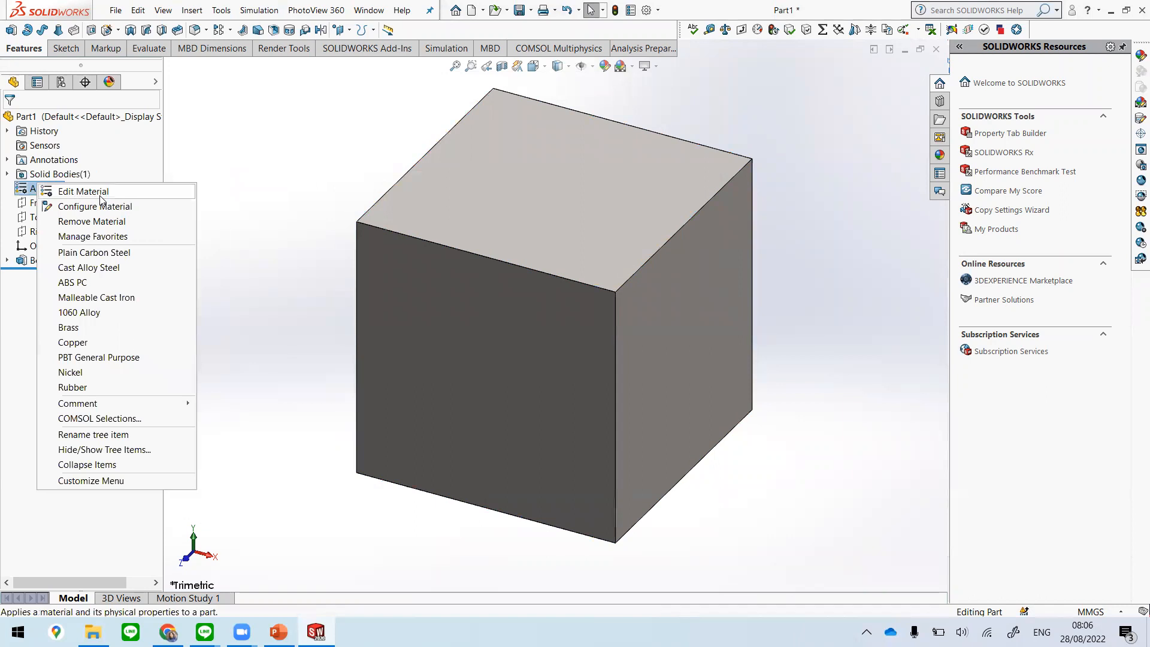
left_click(100, 193)
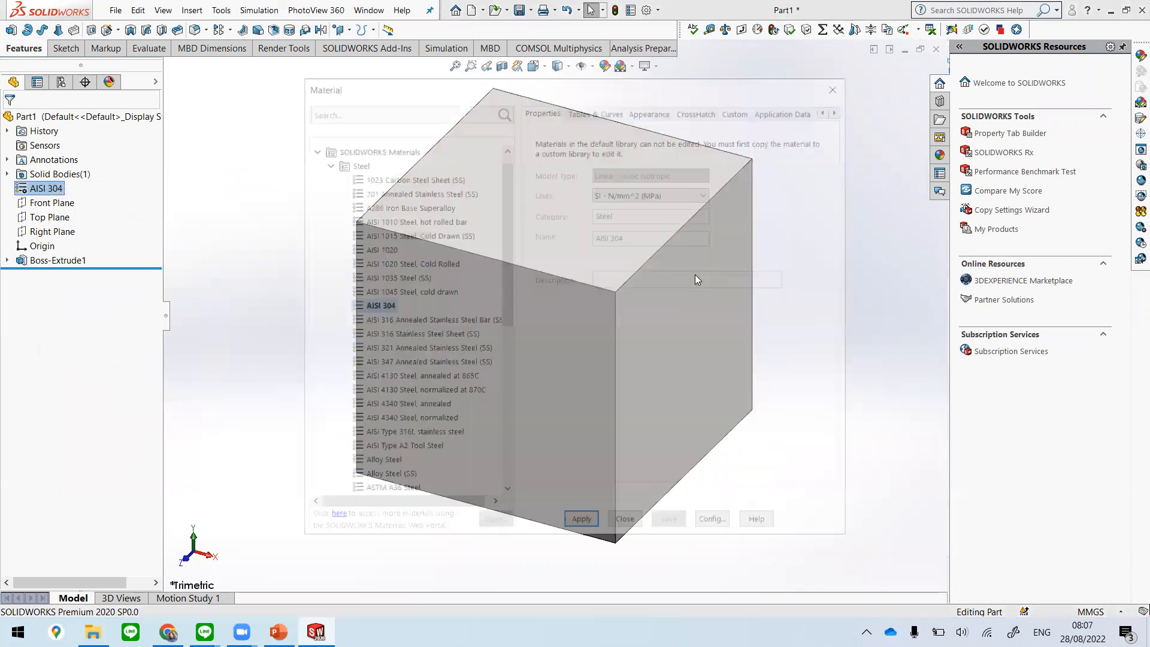
left_click_drag(502, 236, 504, 200)
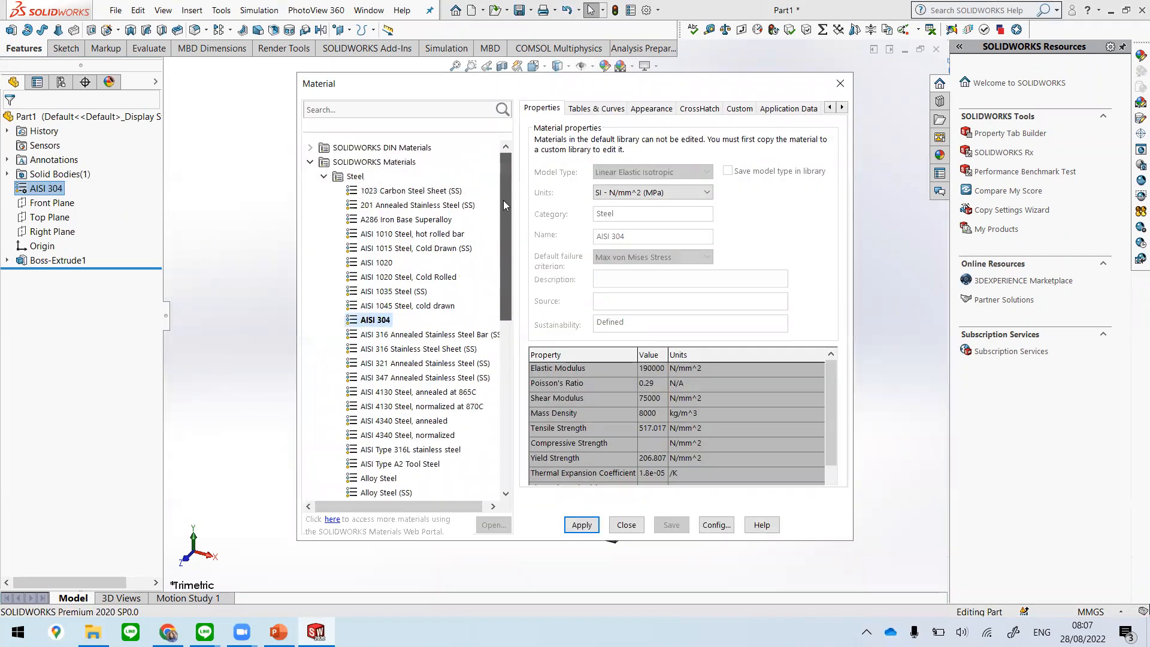
scroll(444, 365, "down", 5)
scroll(407, 407, "down", 3)
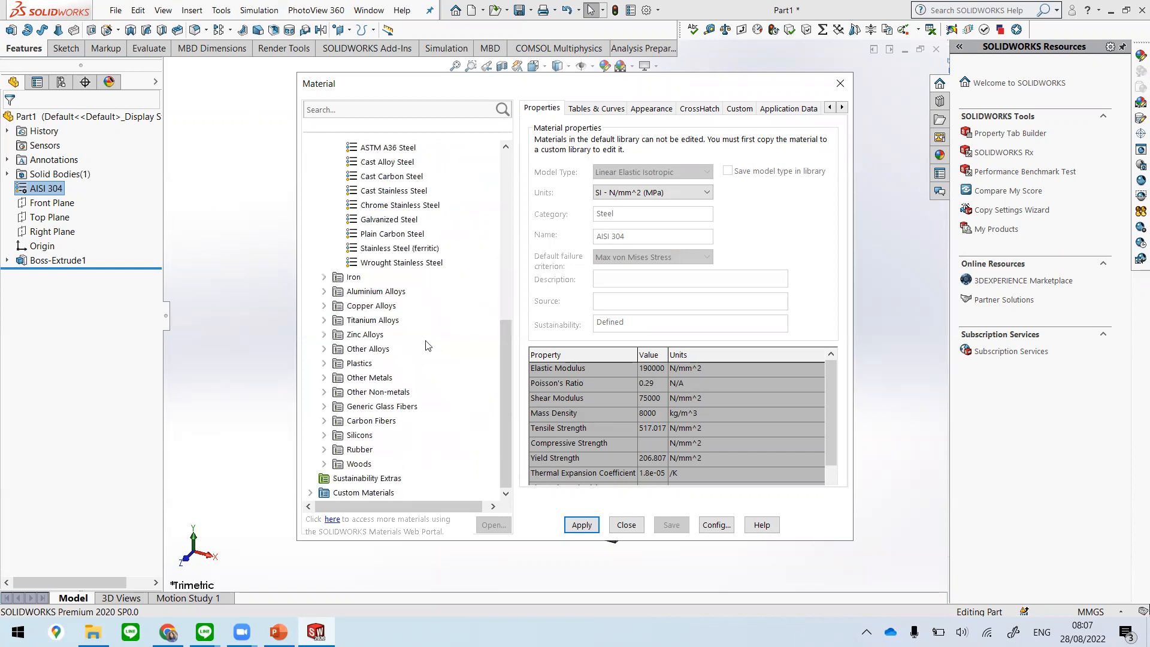
scroll(347, 207, "up", 9)
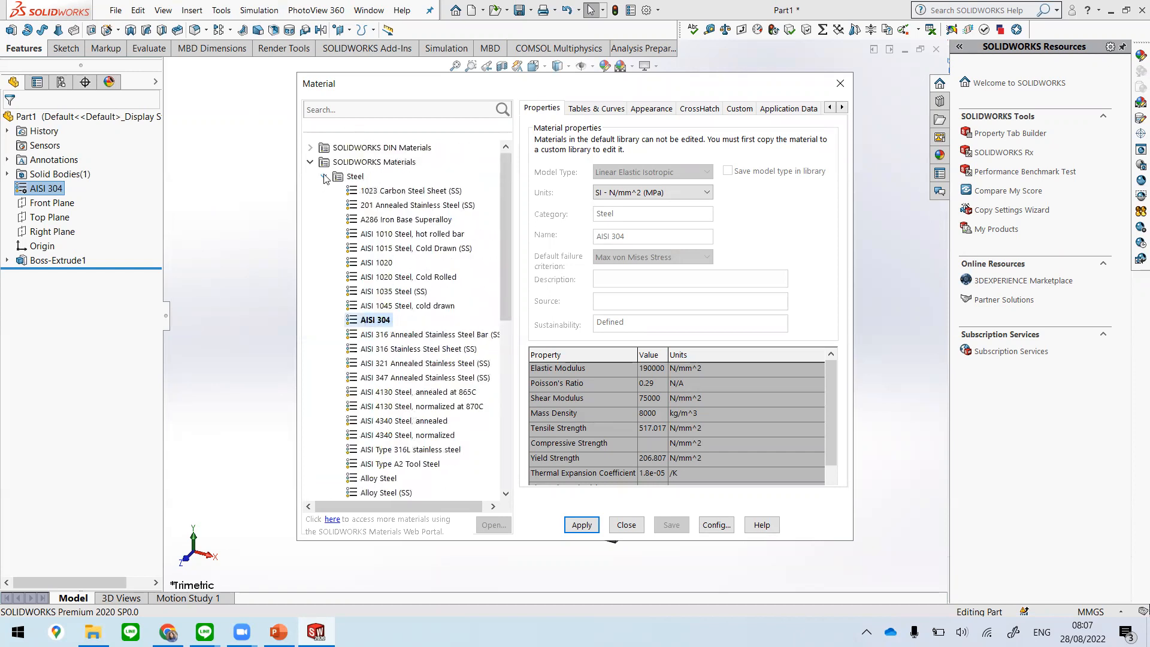
left_click(324, 177)
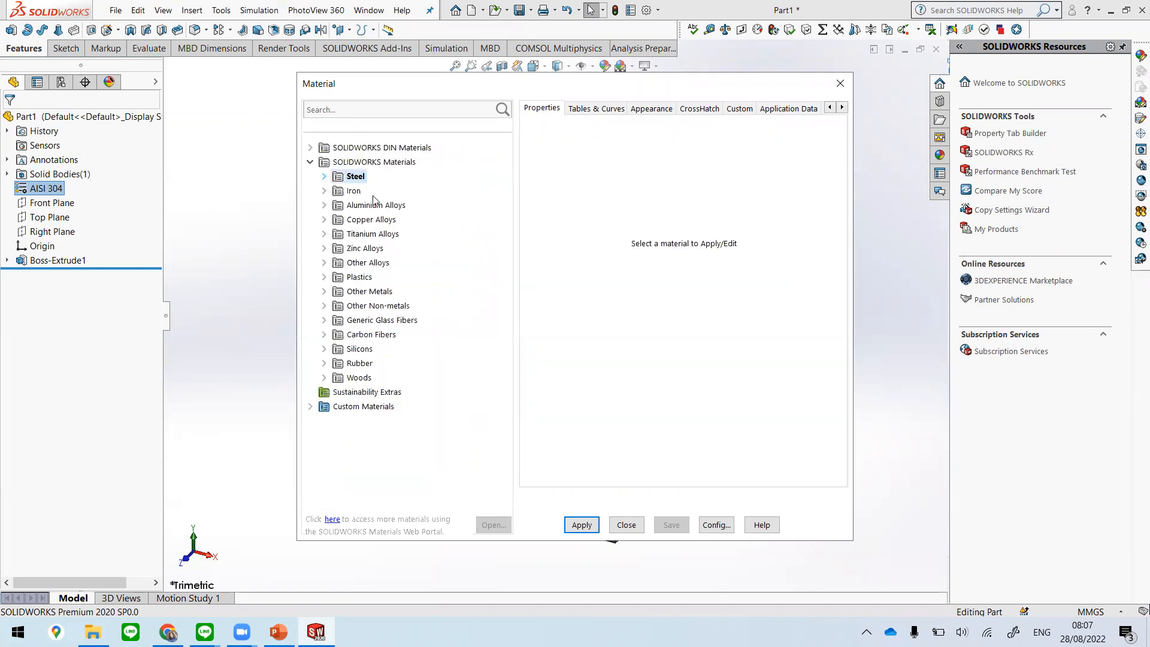
left_click(324, 220)
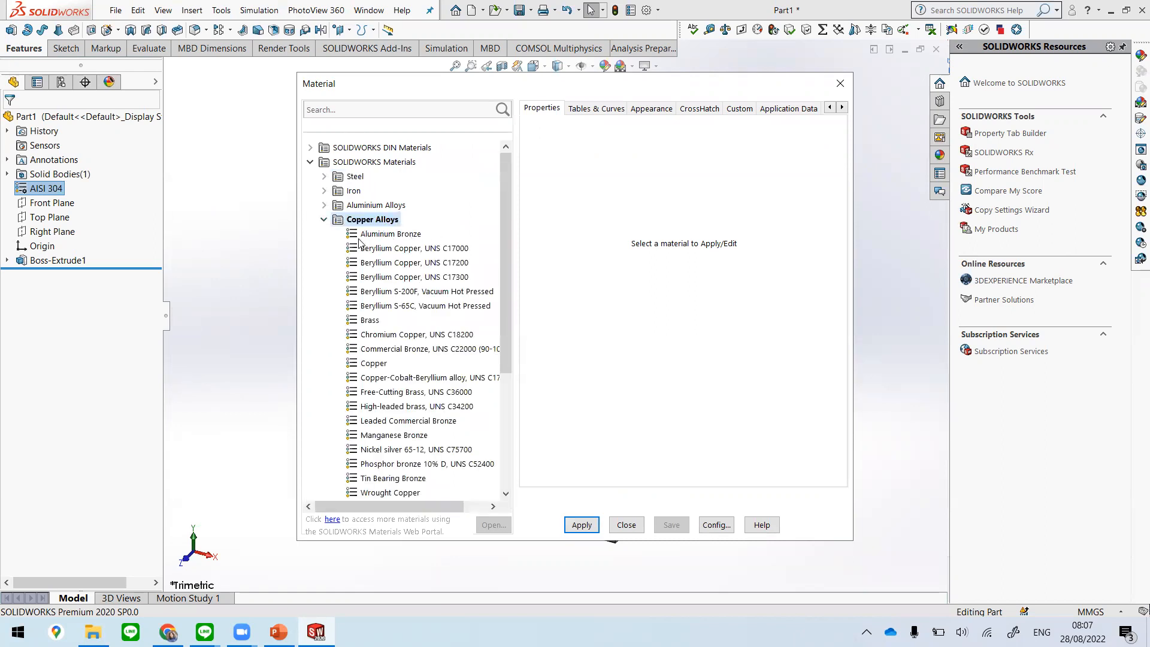
left_click(381, 364)
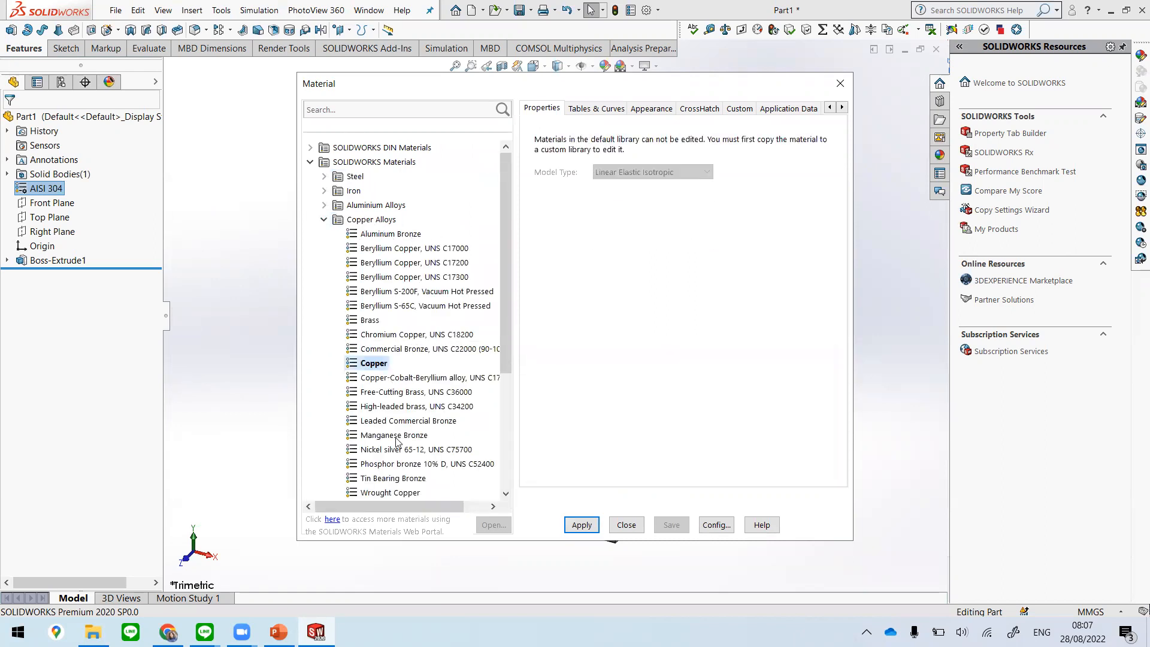
left_click(581, 530)
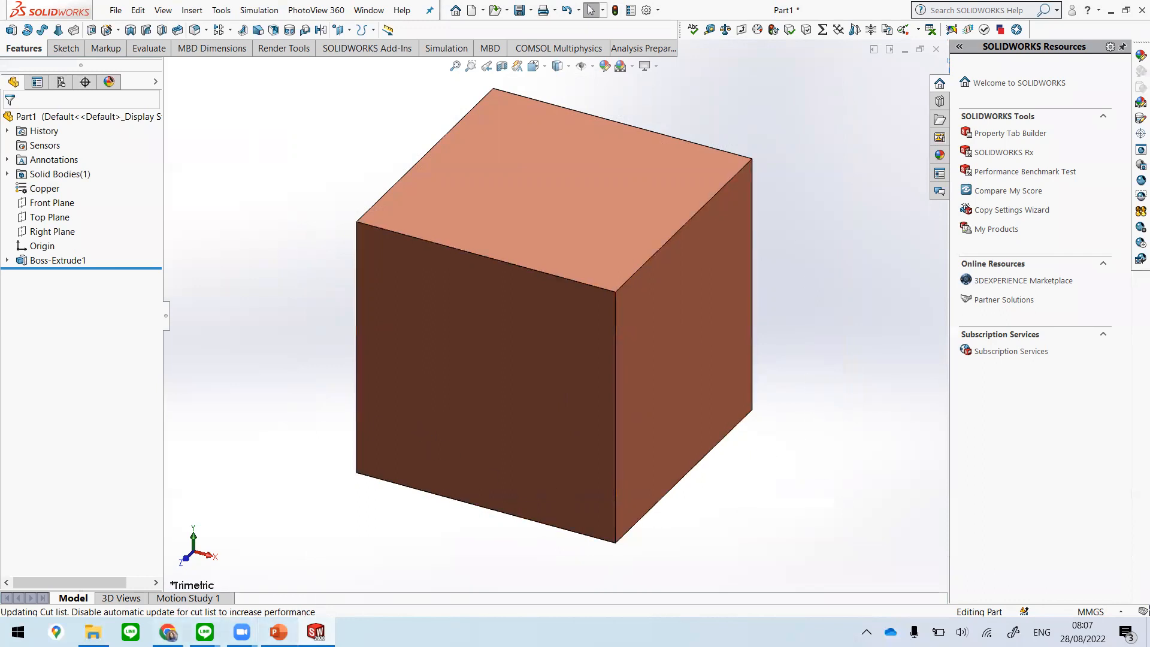
Step: Check the Unit 1 topics slide in PowerPoint and return to the cube in SOLIDWORKS
left_click(279, 632)
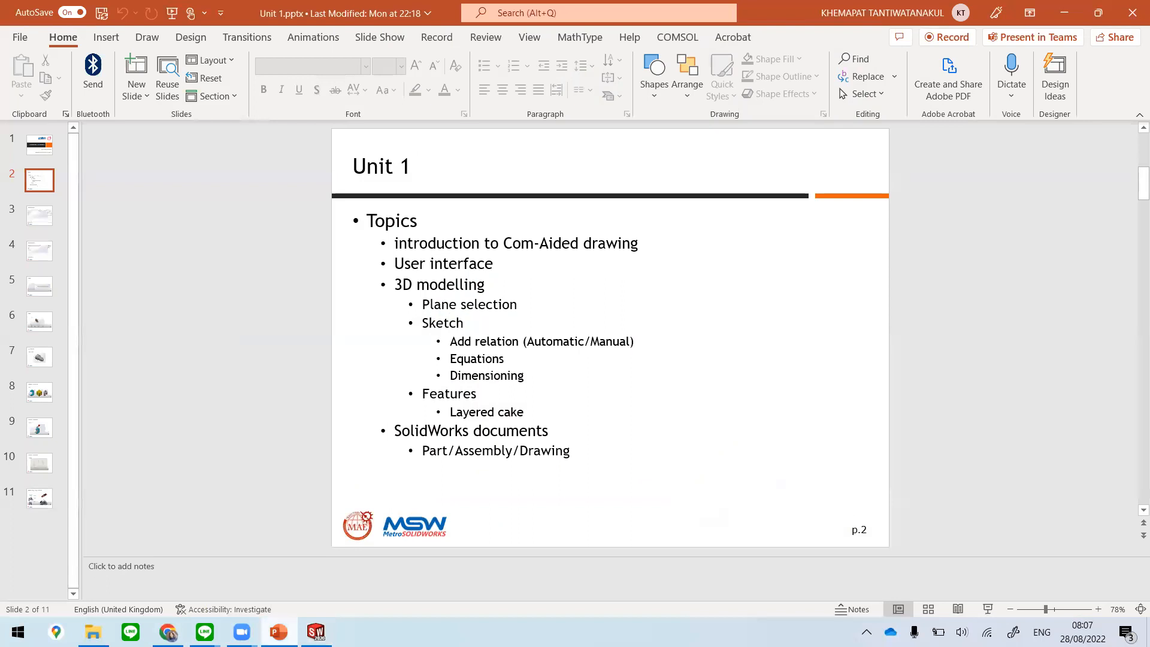
mouse_move(316, 632)
left_click(279, 632)
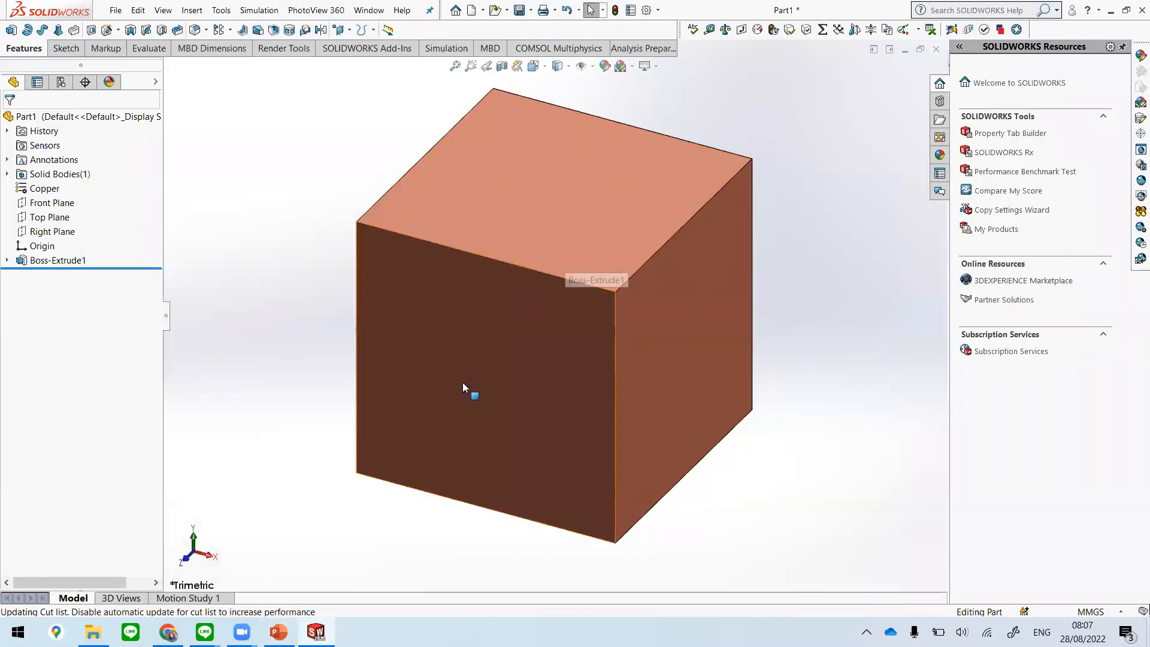
scroll(555, 377, "up", 3)
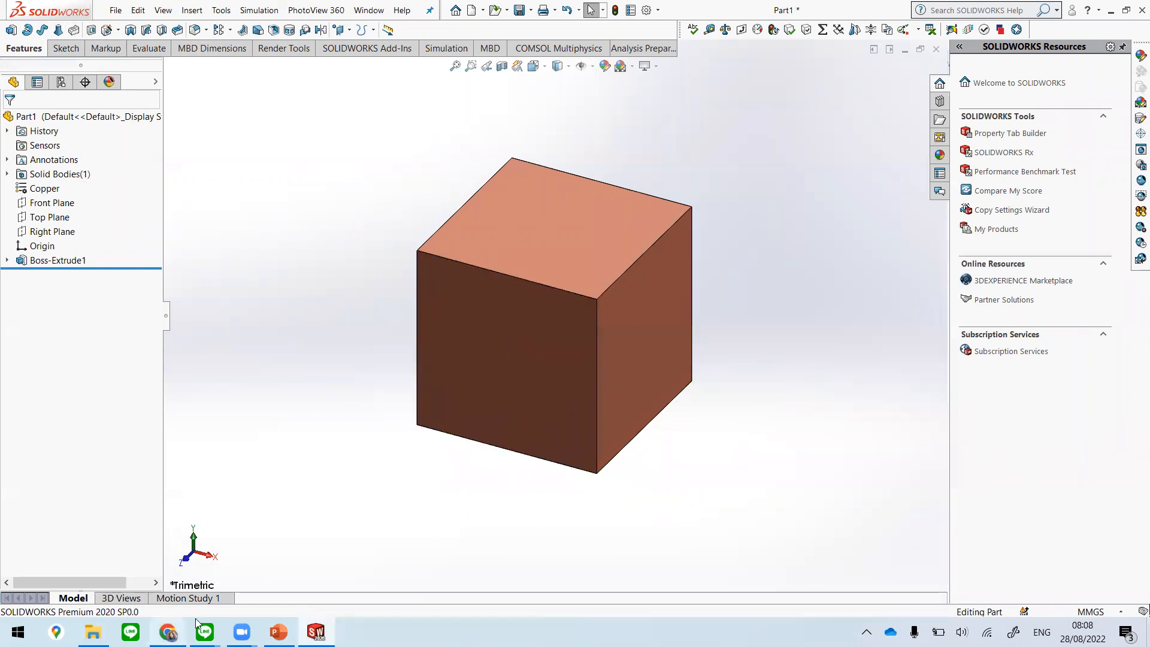
left_click(278, 632)
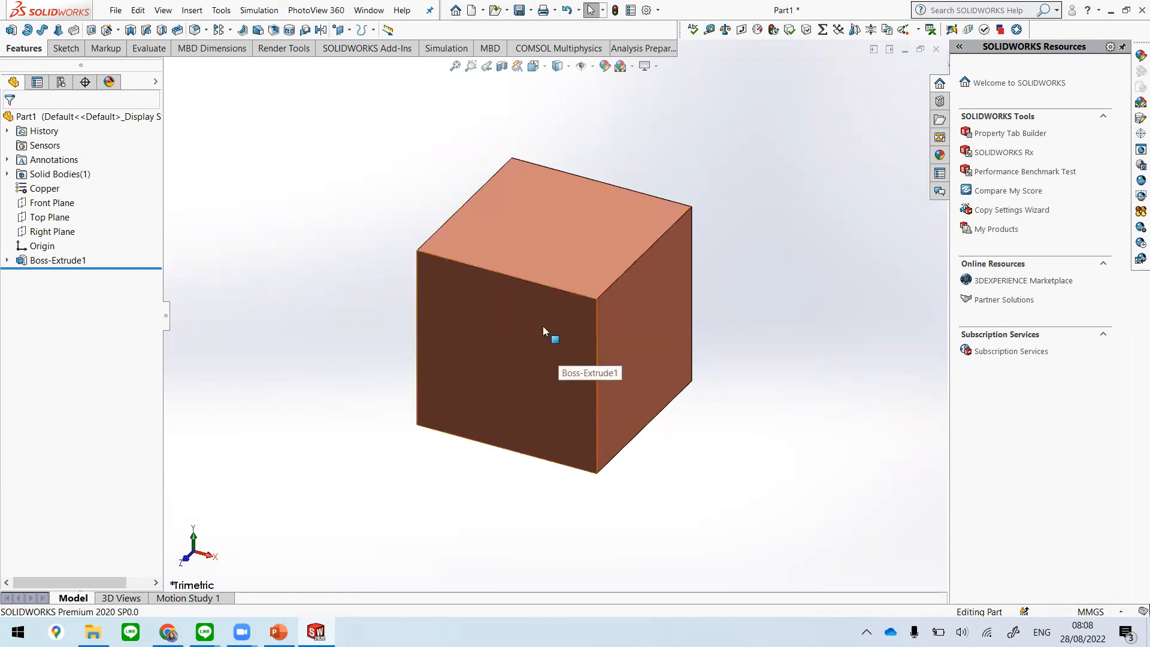
Step: Examine the cube from several directions by orbiting it and selecting its individual faces
middle_click_drag(456, 365, 2, 193)
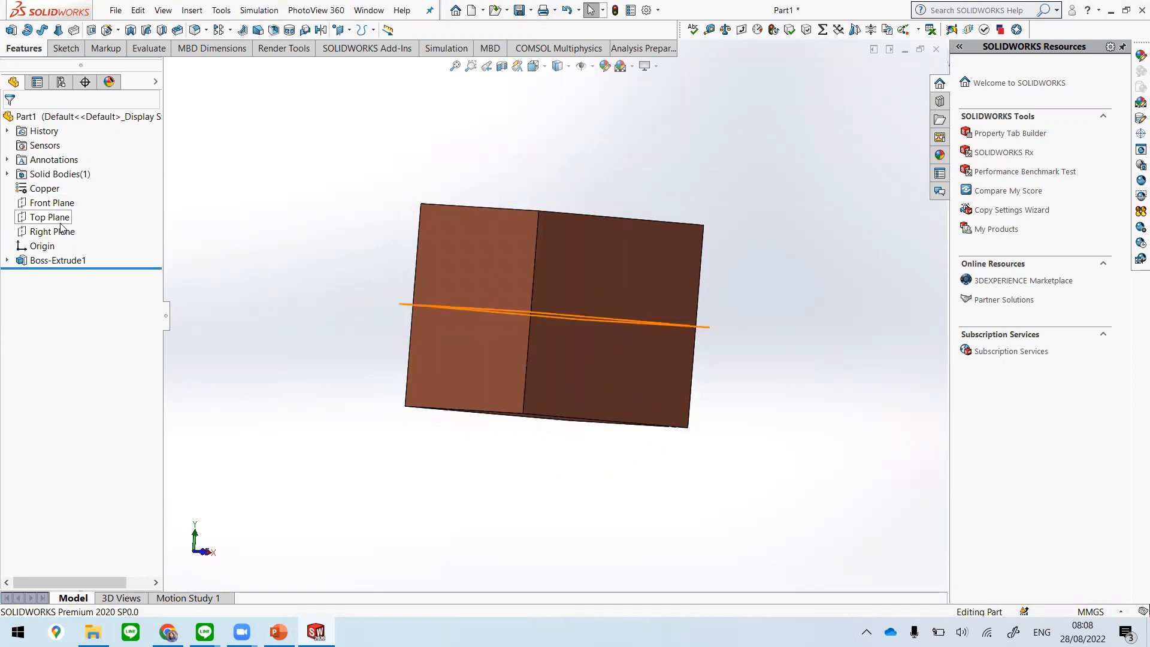
middle_click_drag(521, 322, 590, 246)
left_click(590, 244)
left_click(539, 360)
left_click(482, 316)
middle_click_drag(621, 380, 588, 321)
left_click(634, 264)
middle_click_drag(634, 264, 516, 401)
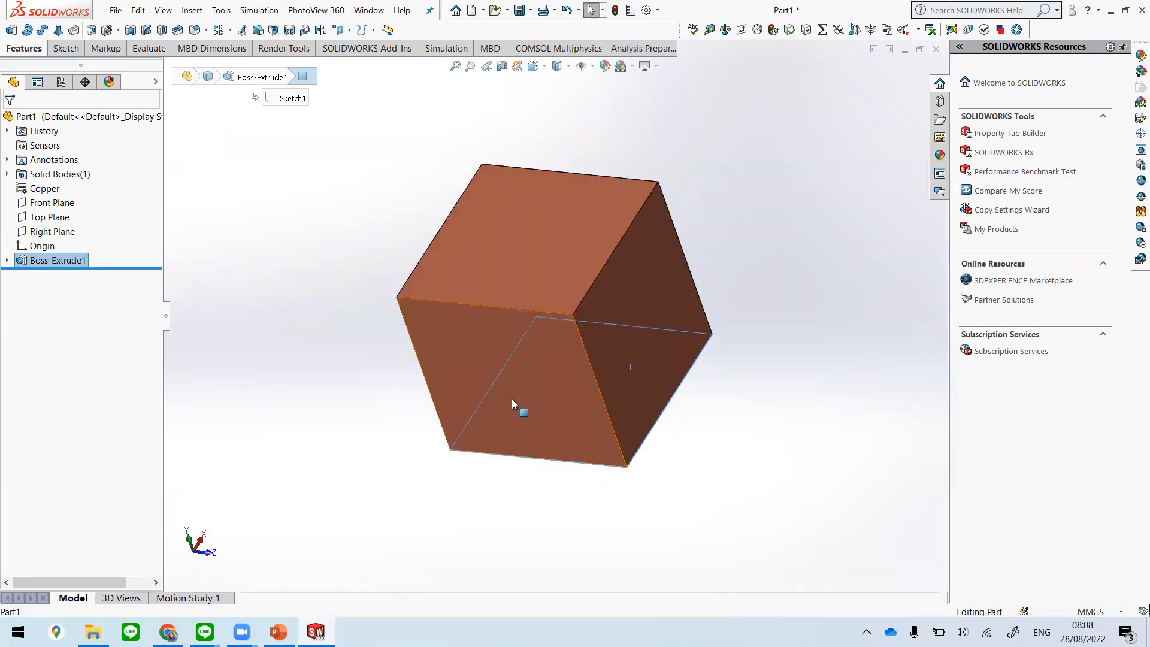
Step: Bring up the view orientation selector around the cube and set the view to Isometric
key("space")
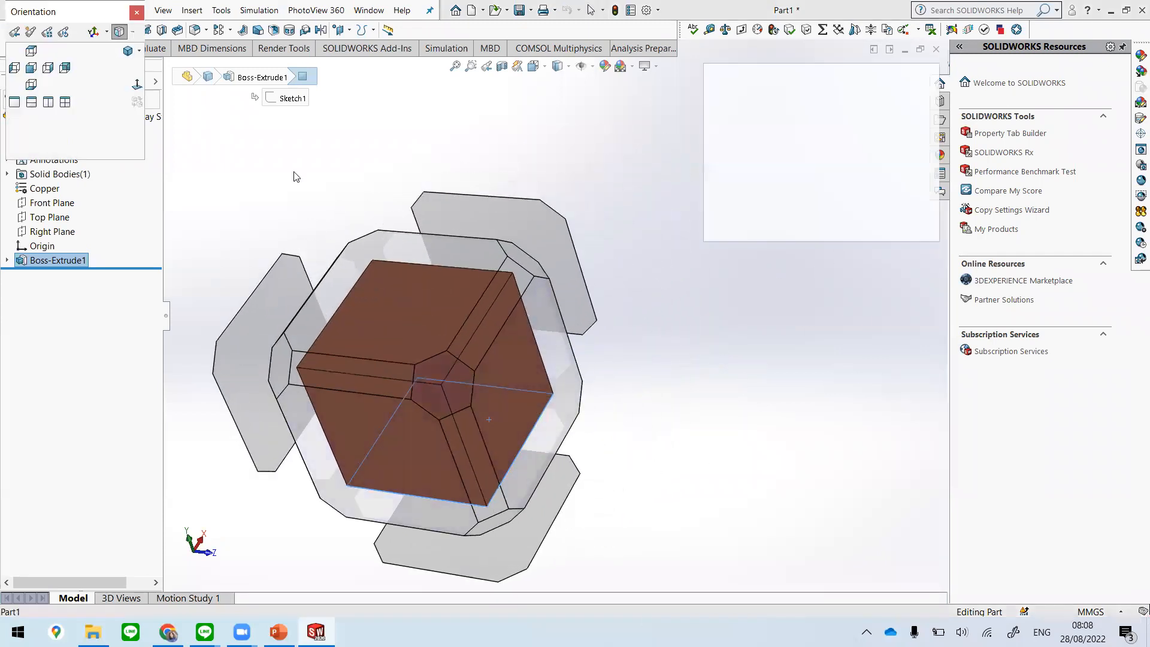
left_click(137, 12)
key("space")
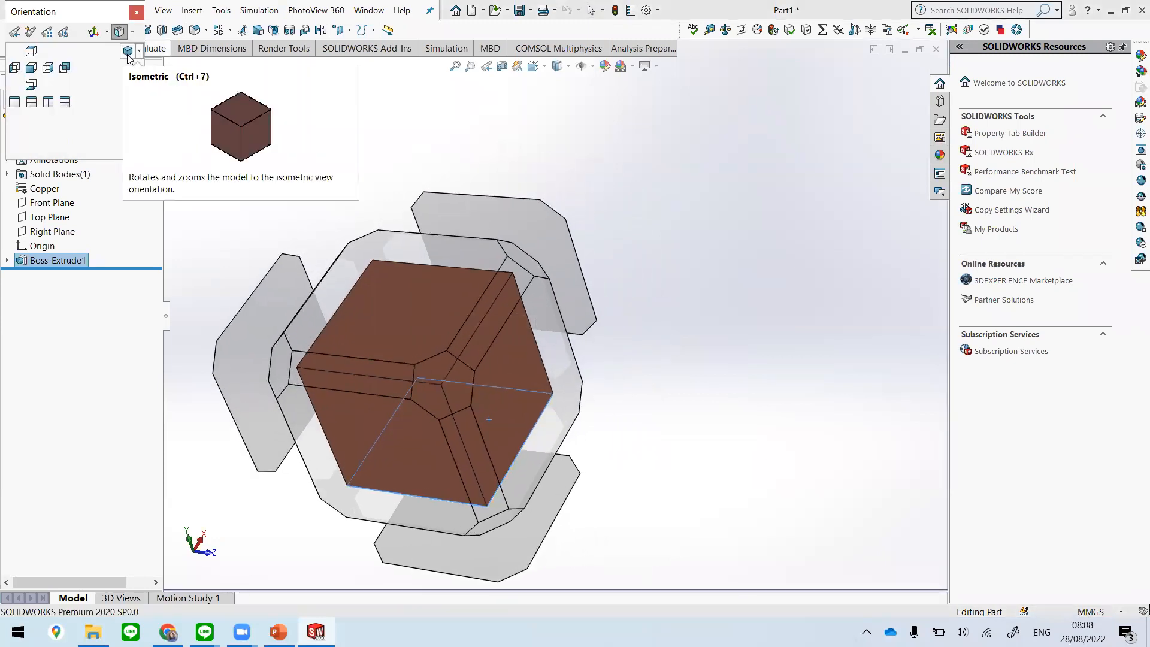
left_click(776, 215)
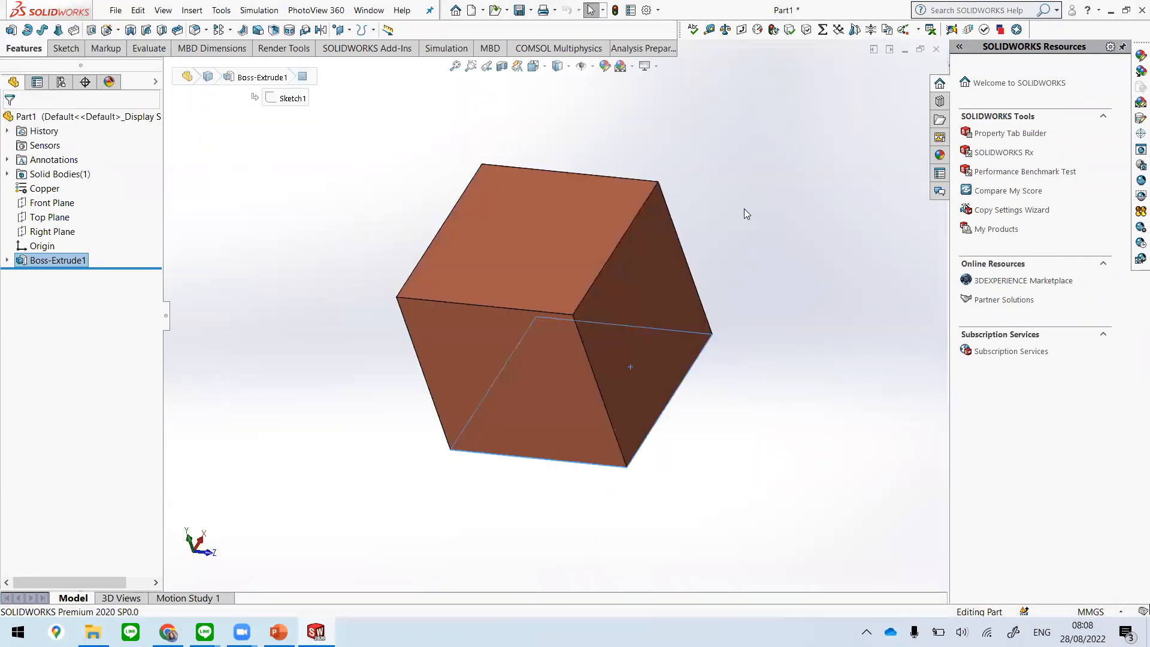
key("space")
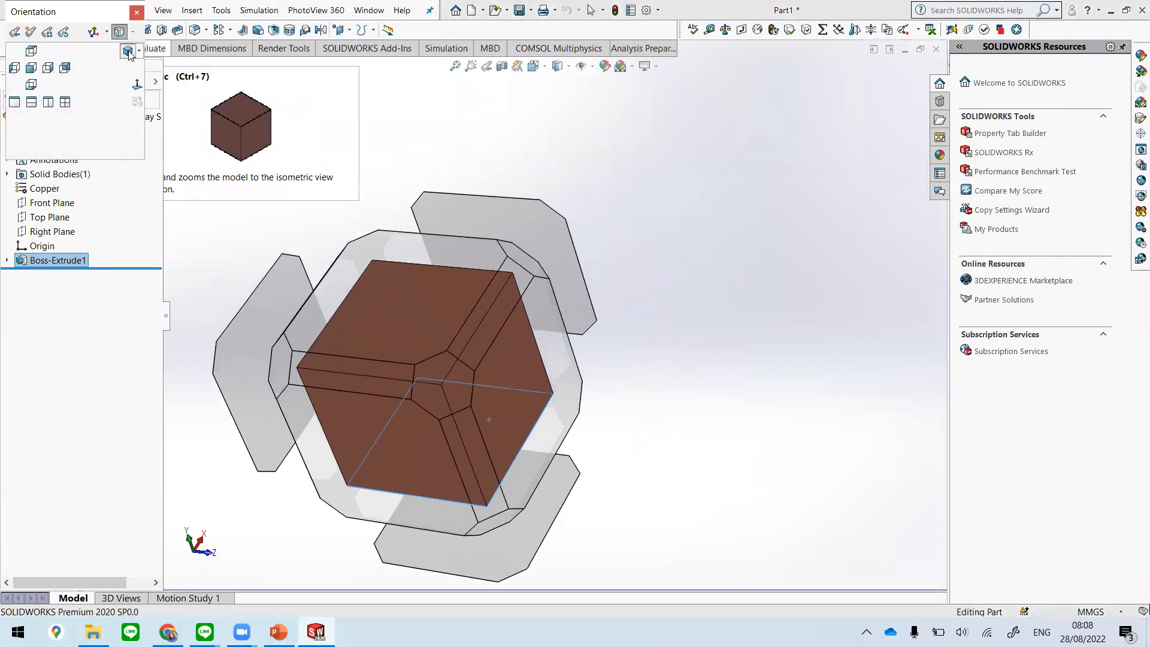
left_click(128, 52)
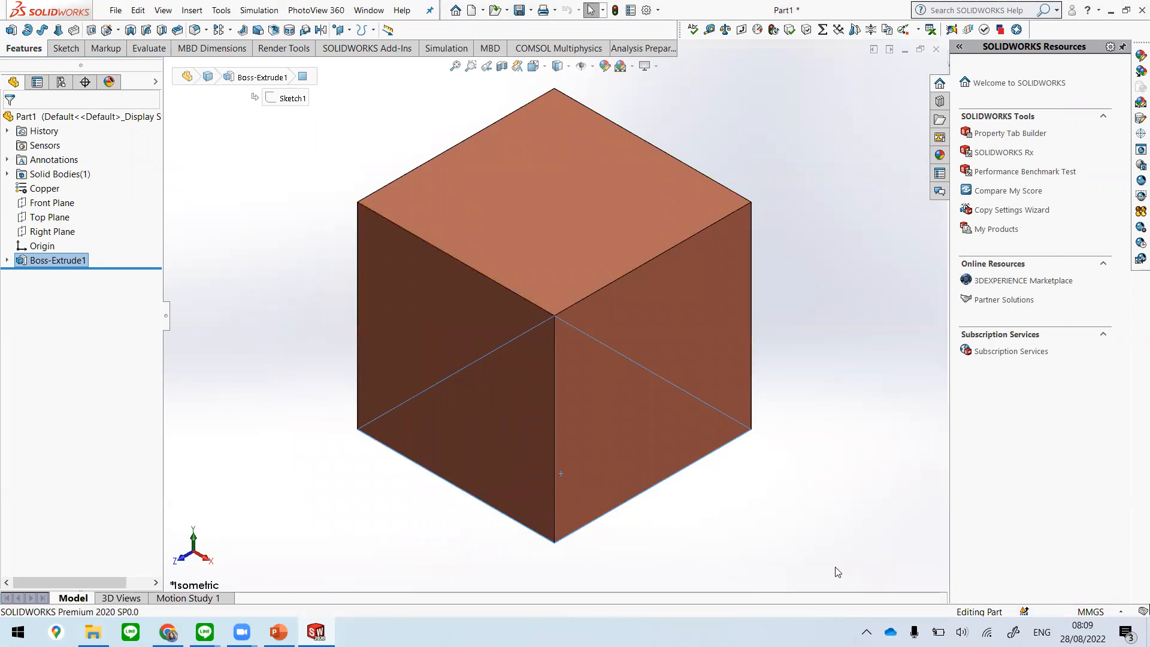
Step: Sketch a circle with a radius of about 3.17 mm on the cube's front face, centred on the origin
scroll(496, 405, "up", 5)
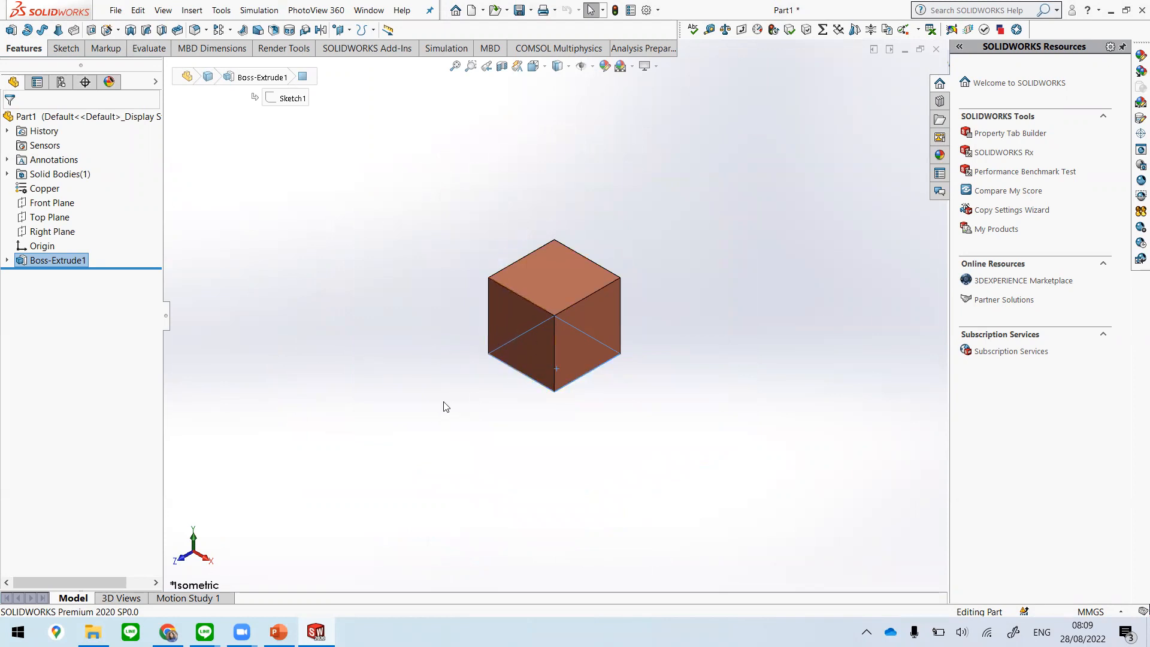
left_click(507, 307)
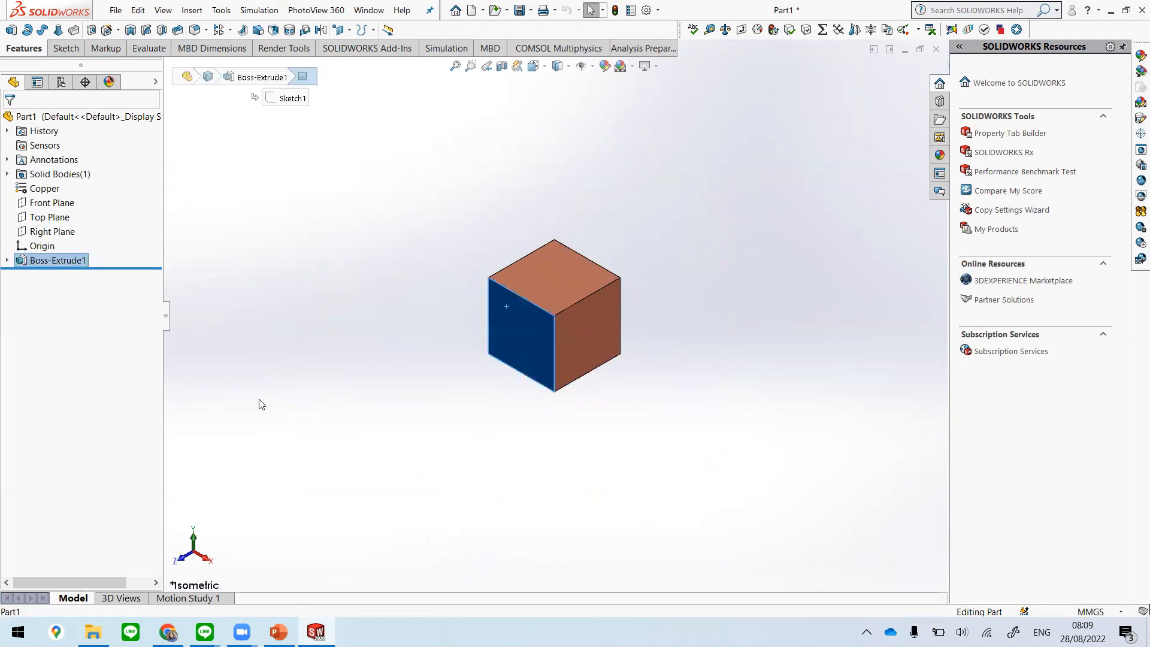
left_click(65, 48)
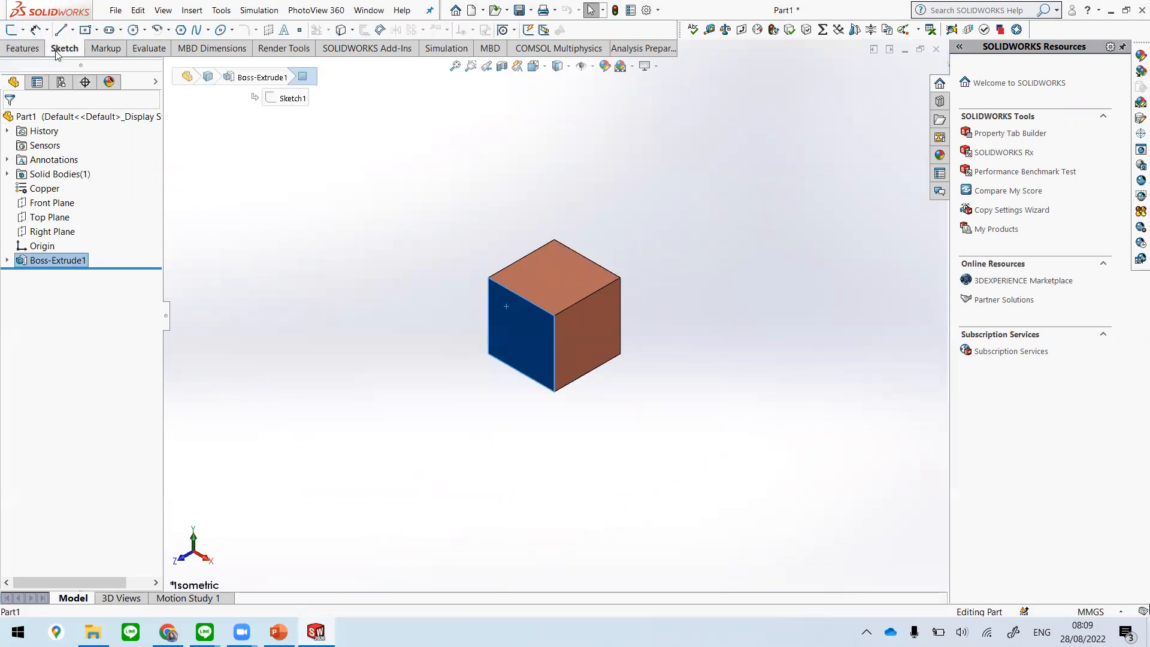
left_click(133, 30)
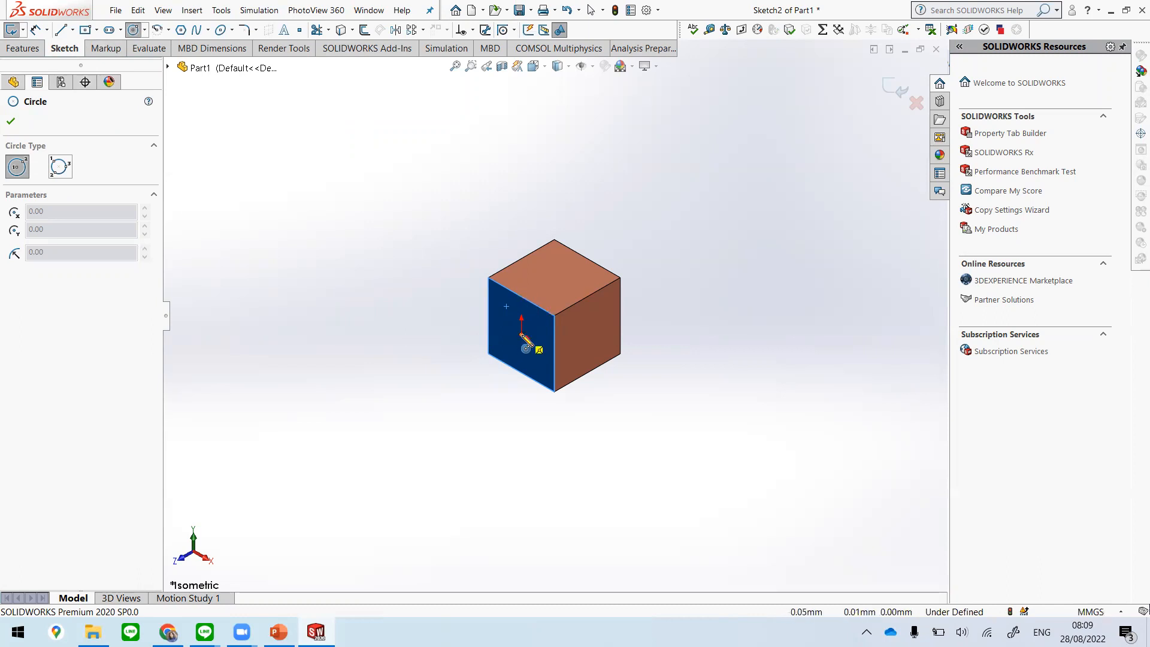
left_click(522, 334)
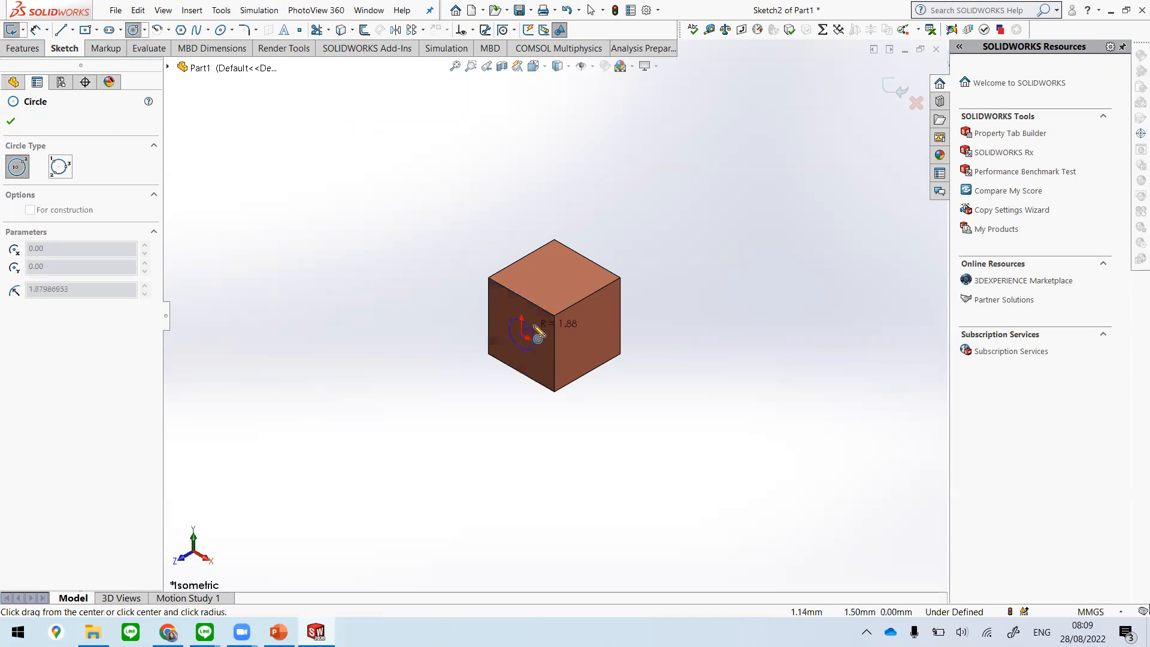
left_click(542, 344)
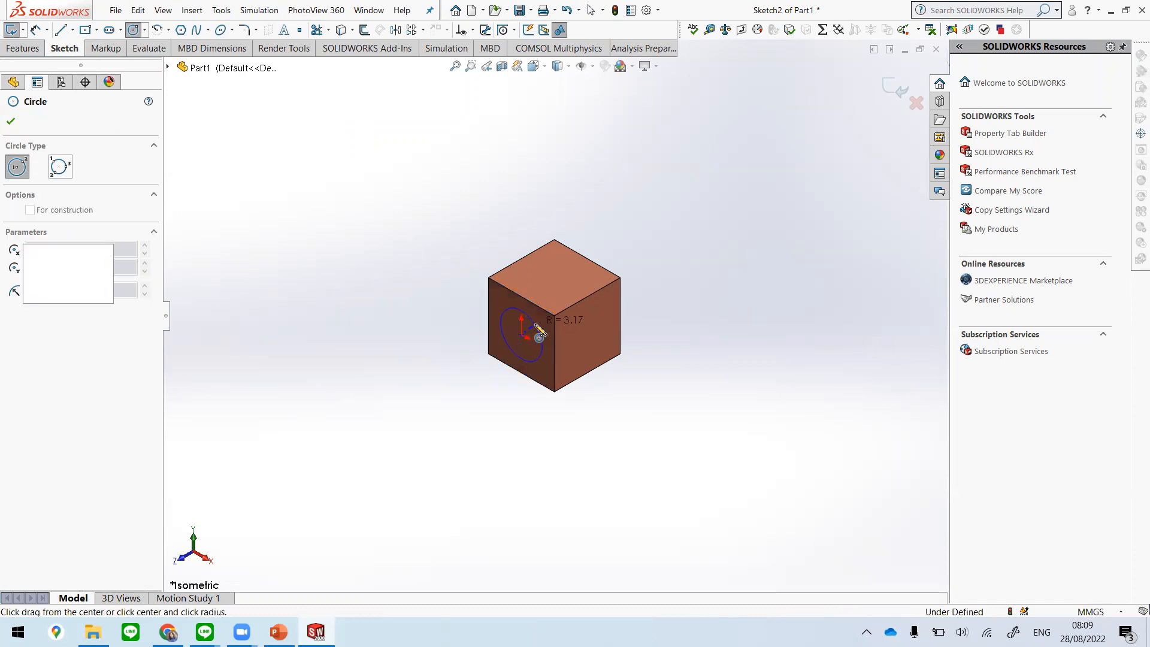
Step: Set the circle's diameter to 8 mm and extrude it 10 mm outward from the cube's front face as a merged boss
left_click(33, 30)
left_click(537, 330)
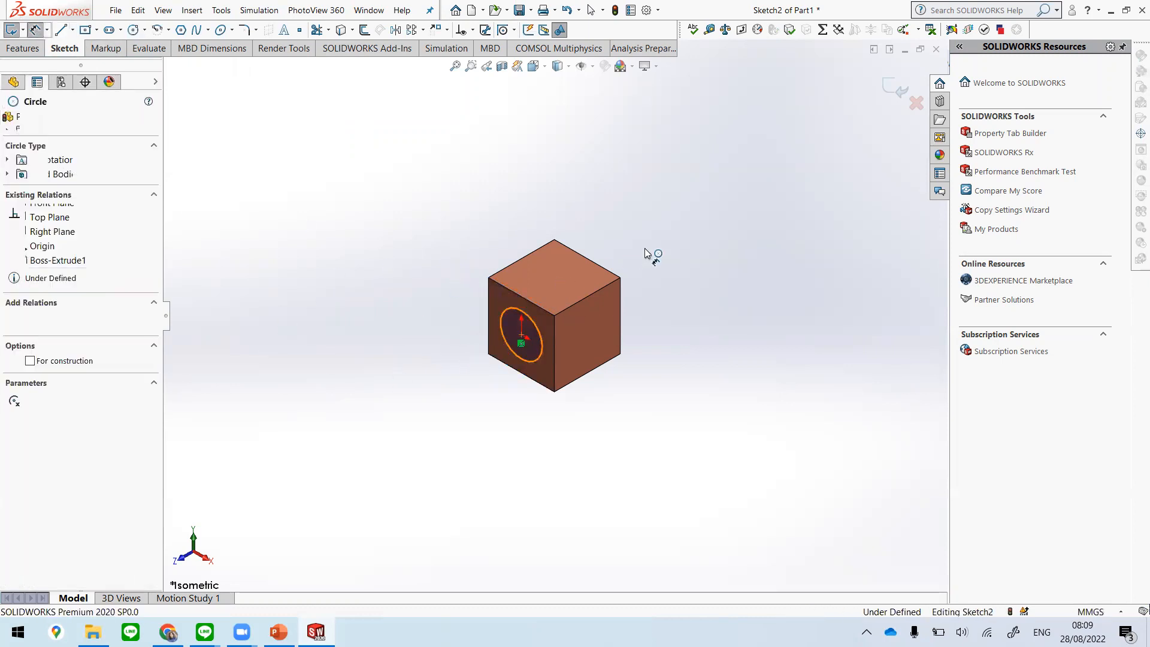
left_click(689, 227)
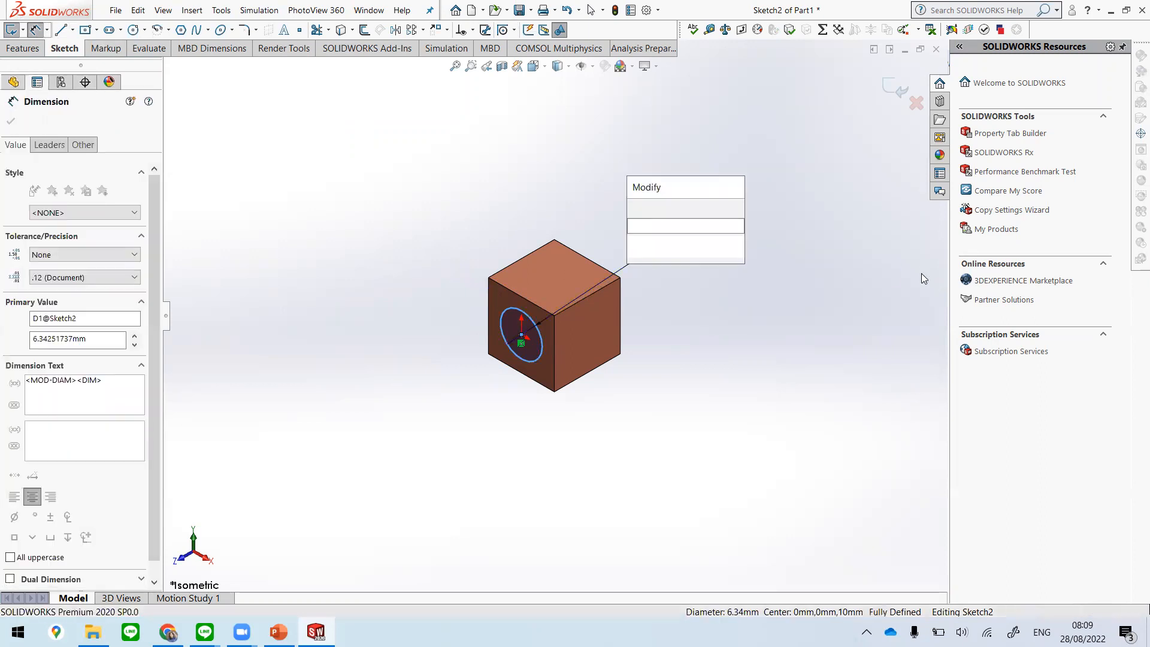
type("8")
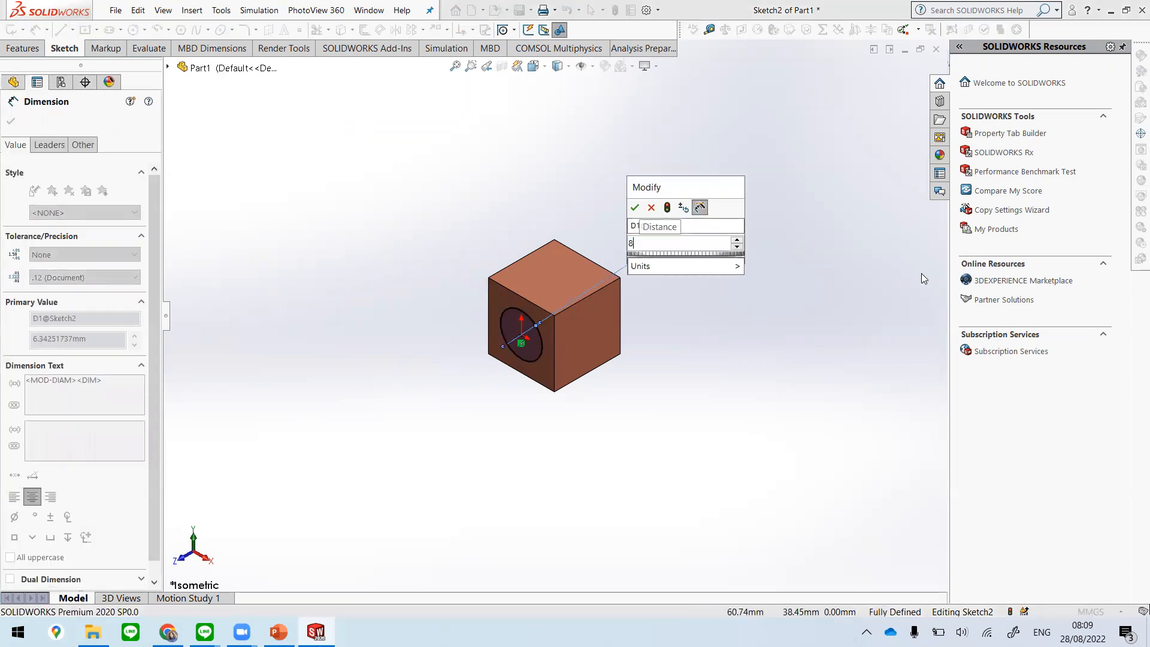
key("Return")
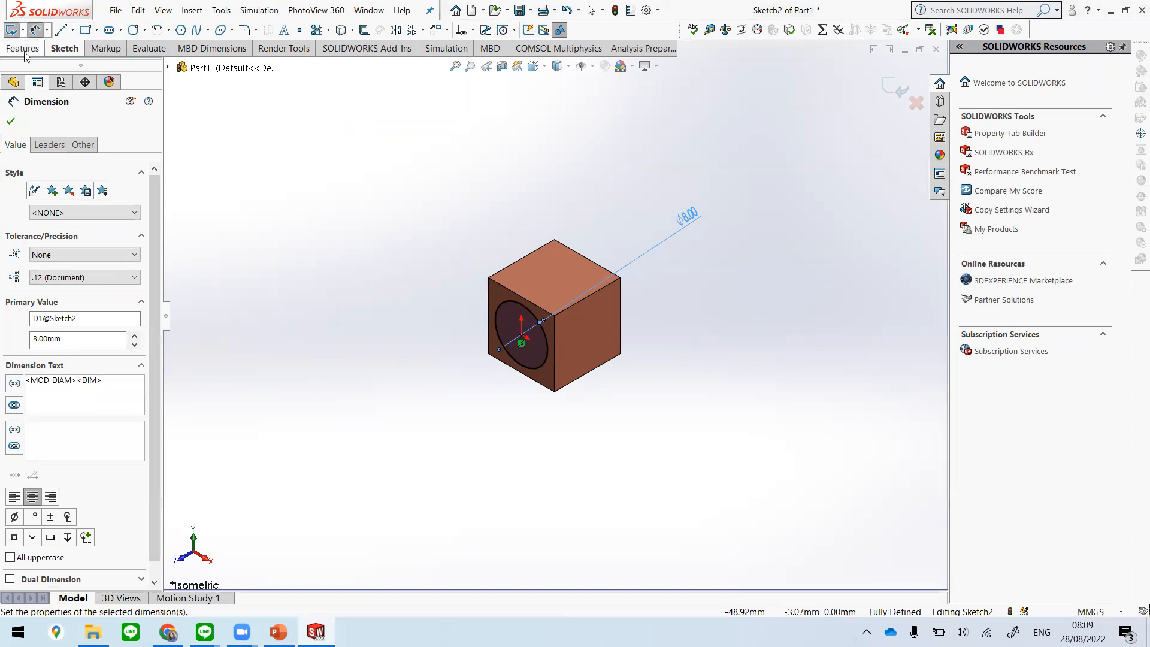
left_click(24, 51)
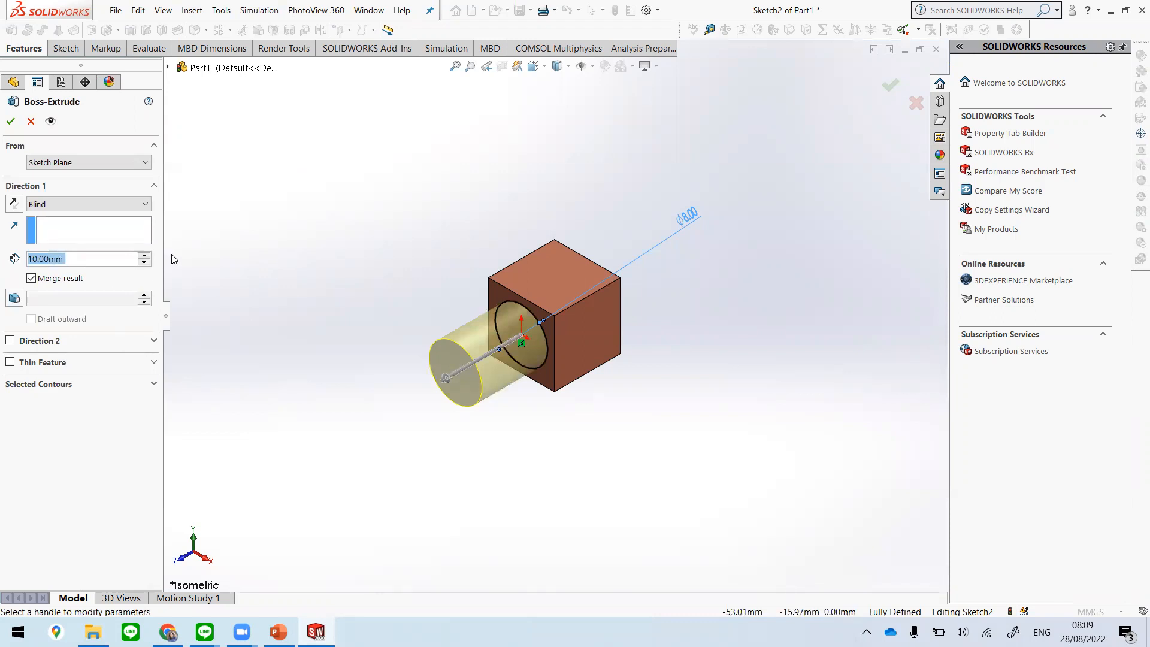
key("Return")
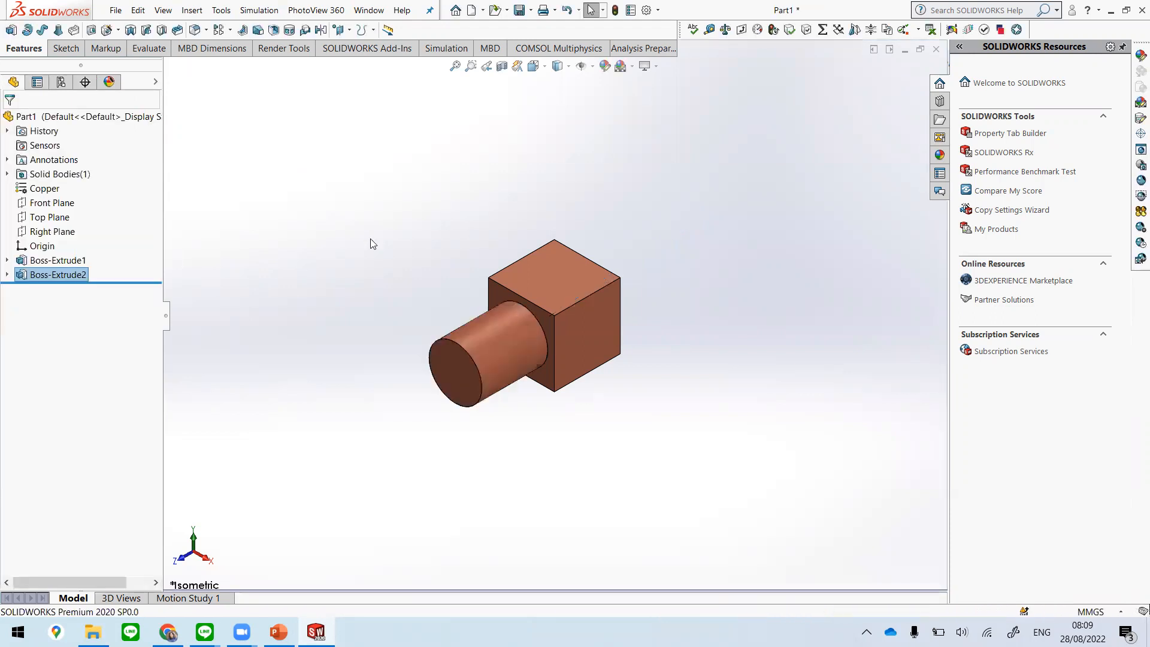
Step: Sketch a circle with a radius of about 1.82 mm on the cylinder's end face, centred on the origin
left_click(461, 395)
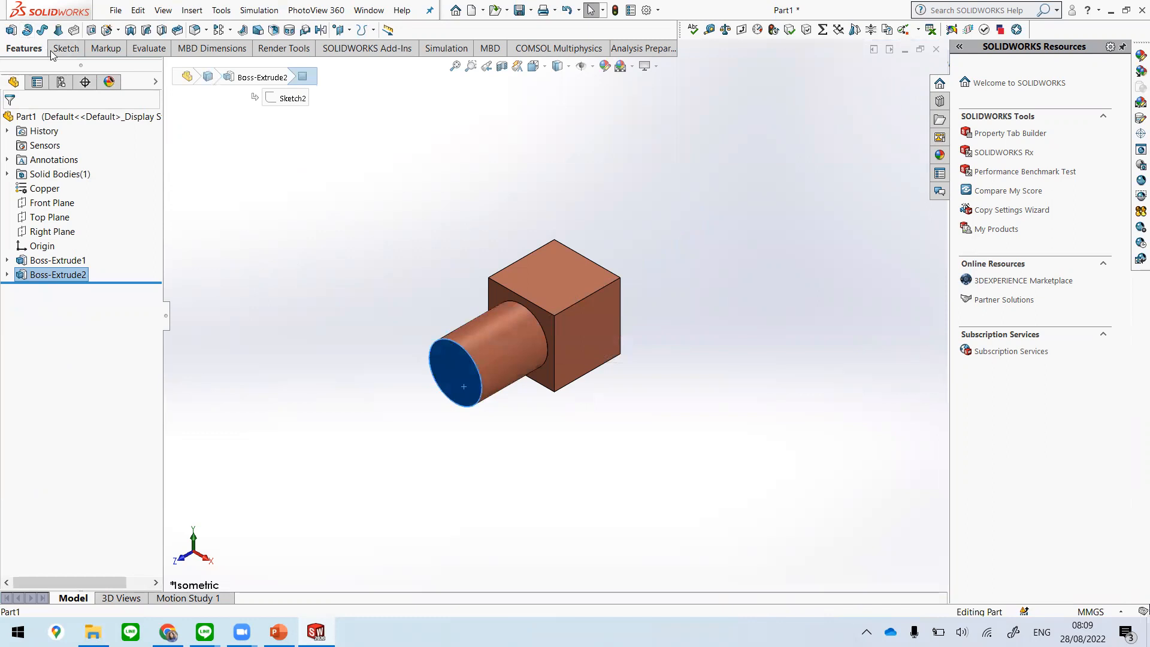
left_click(66, 49)
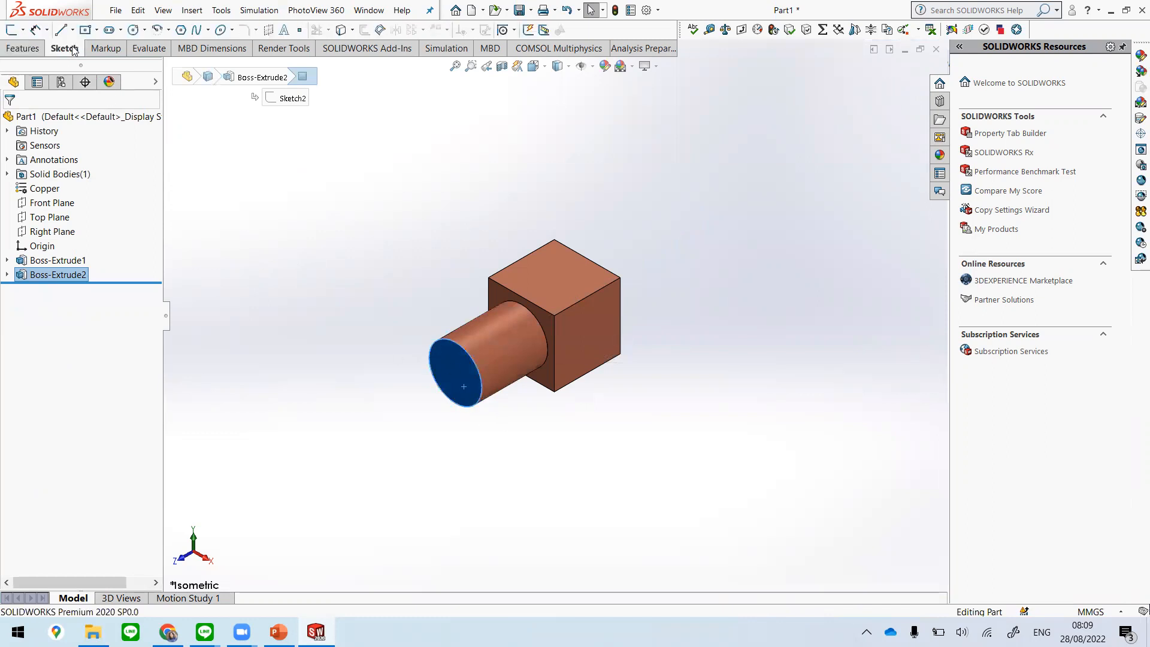
left_click(134, 31)
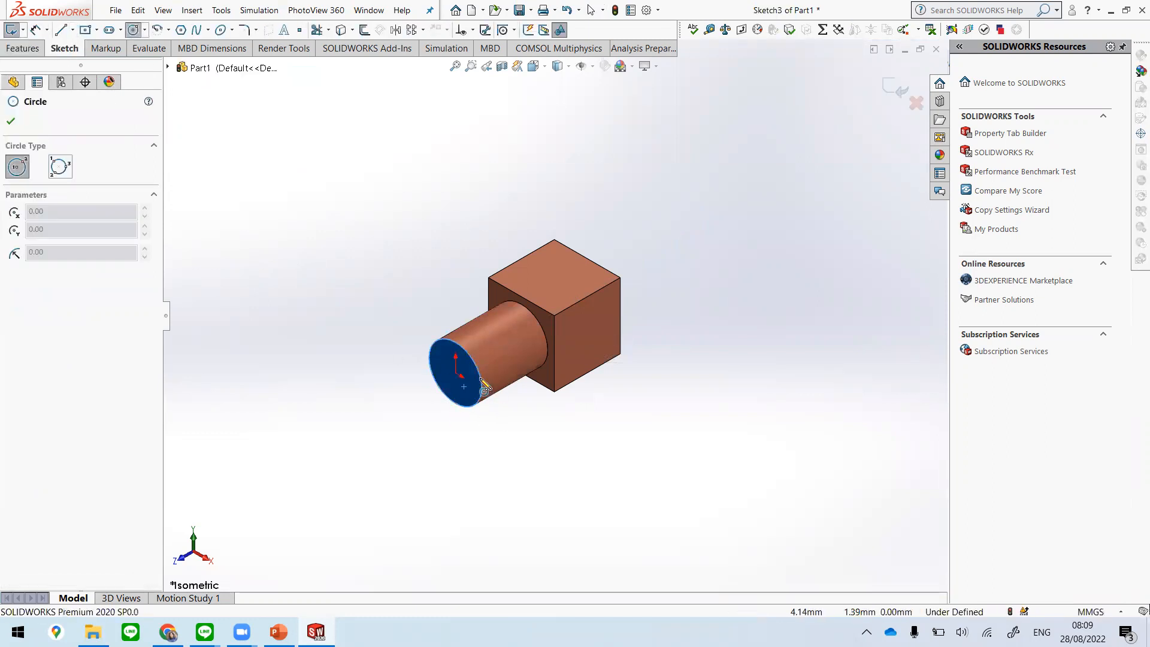
left_click_drag(455, 372, 466, 380)
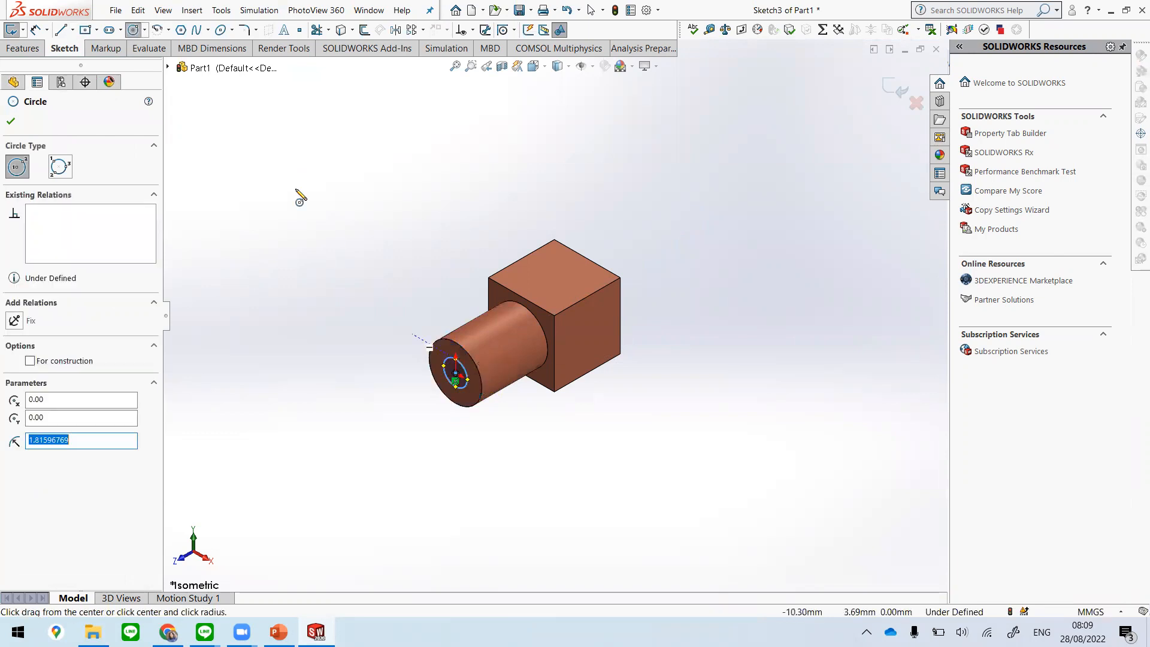
Step: Set the small circle's diameter to 4 mm and extrude it 10 mm outward from the cylinder's end as a merged boss
left_click(28, 30)
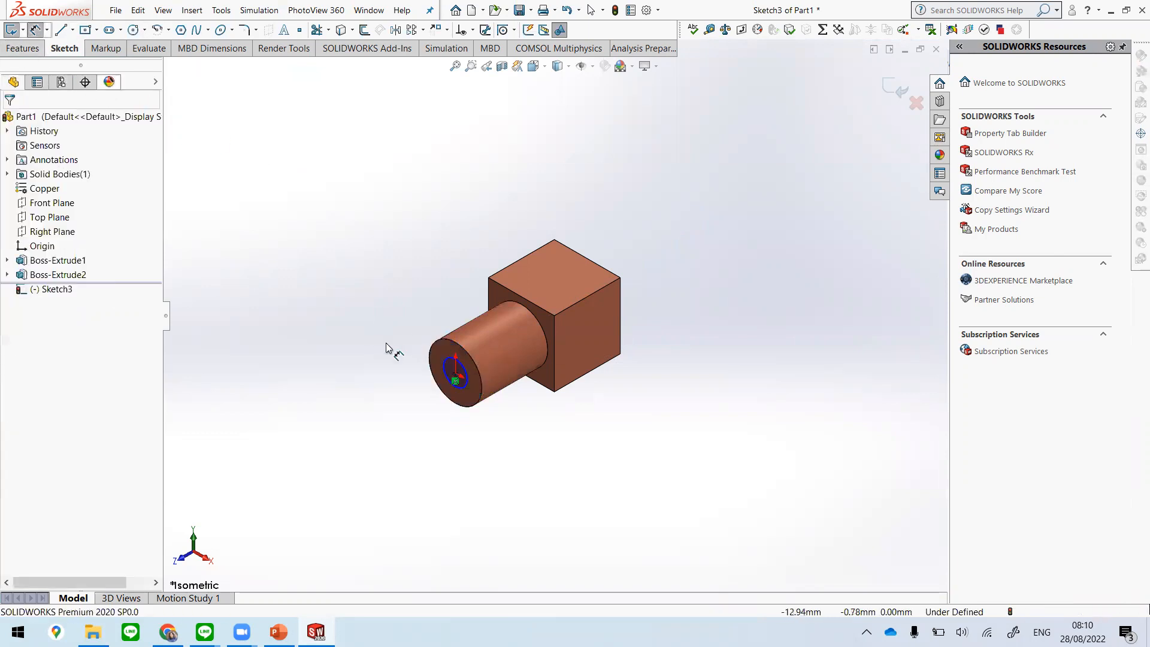
left_click(440, 353)
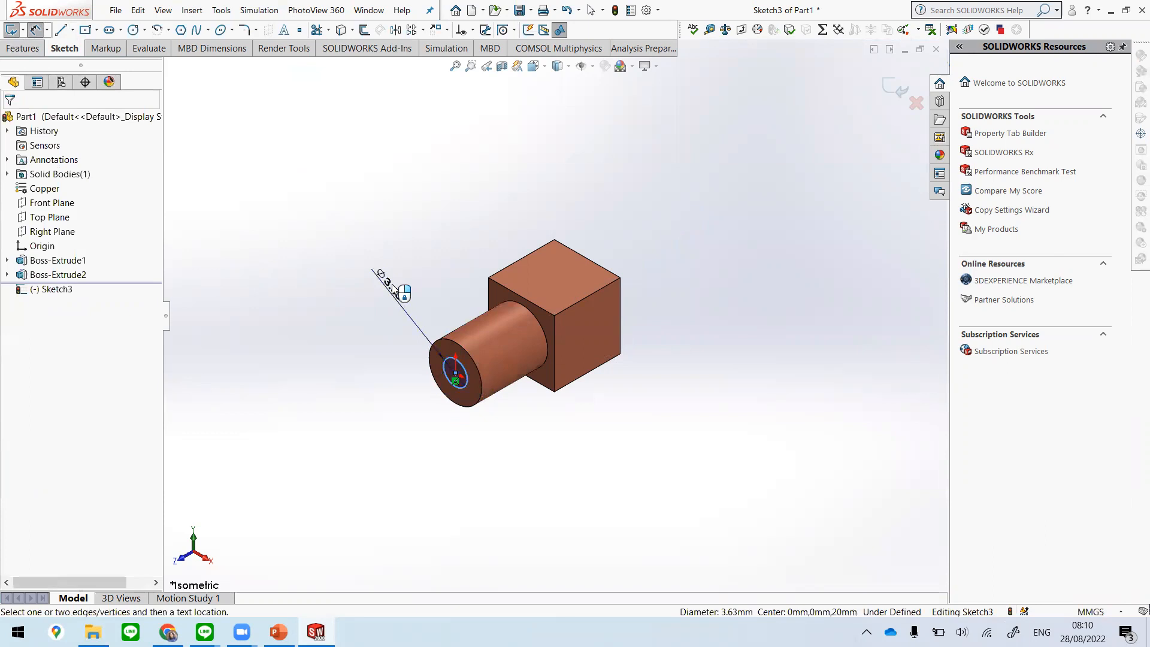
left_click(396, 290)
type("4")
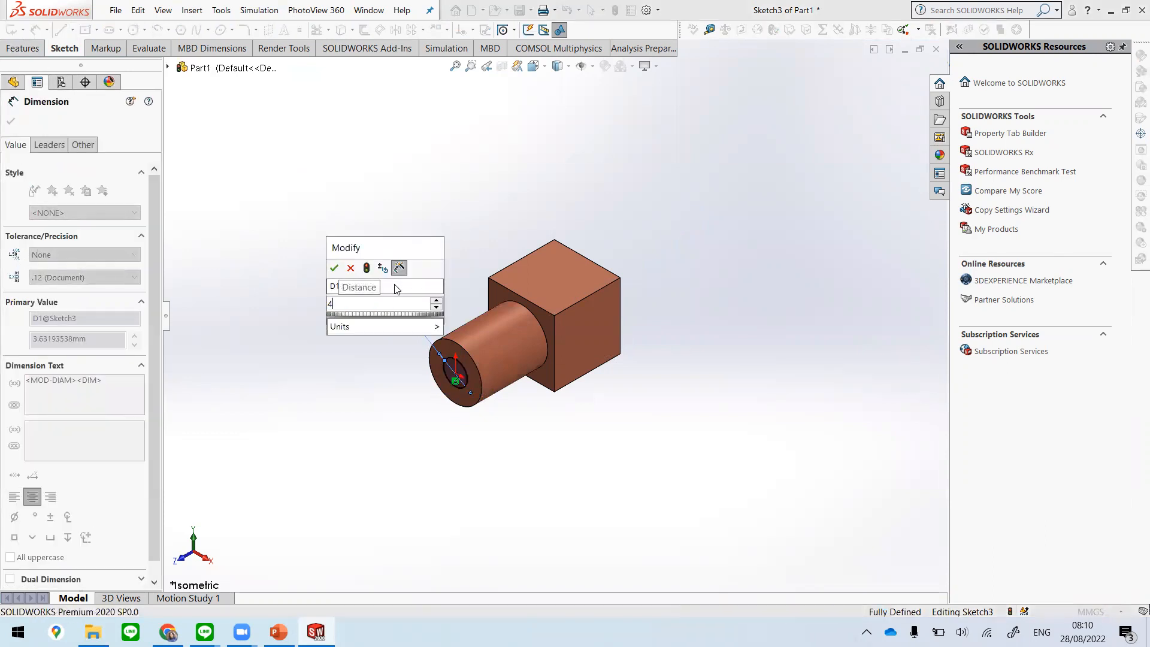
key("Return")
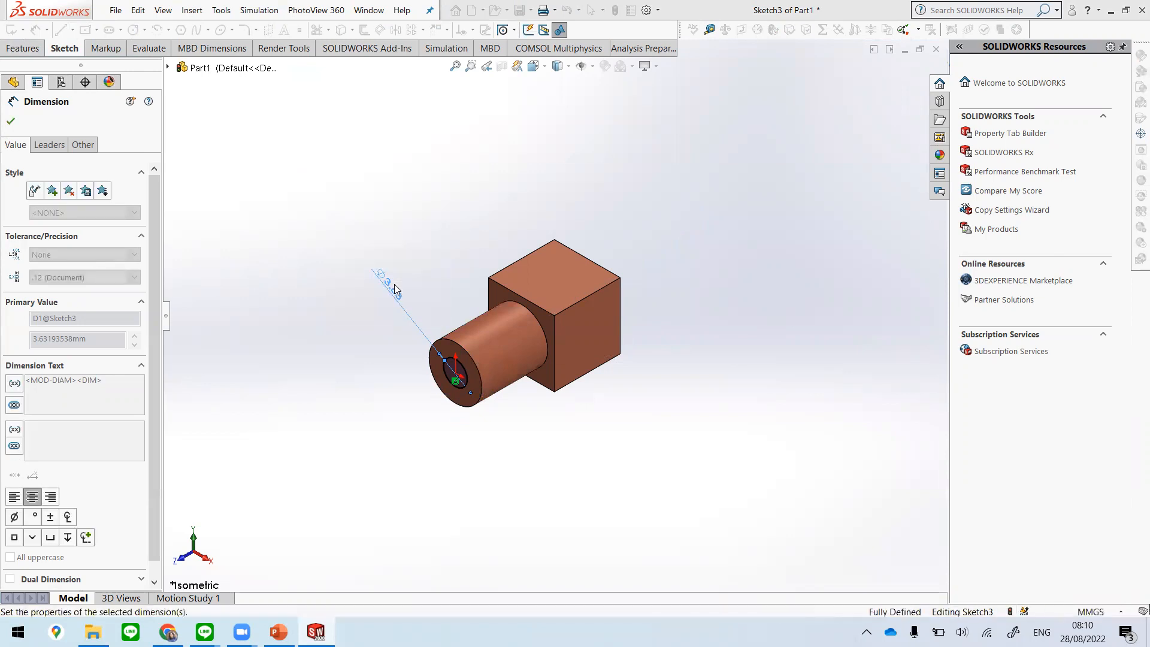
left_click(26, 49)
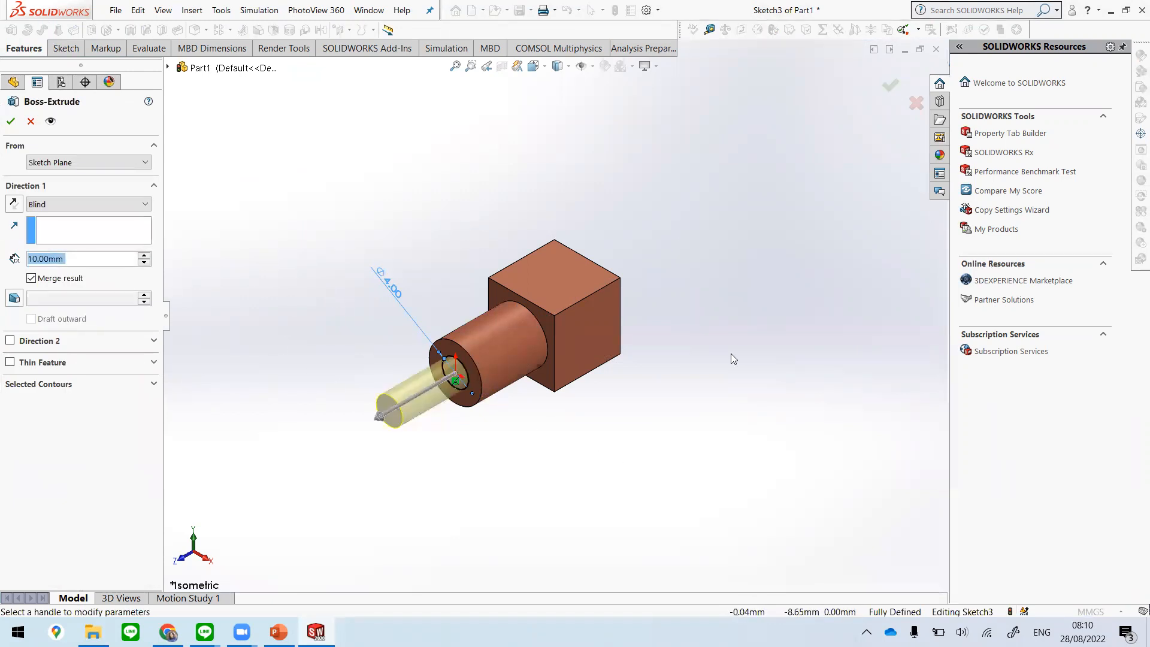
key("Return")
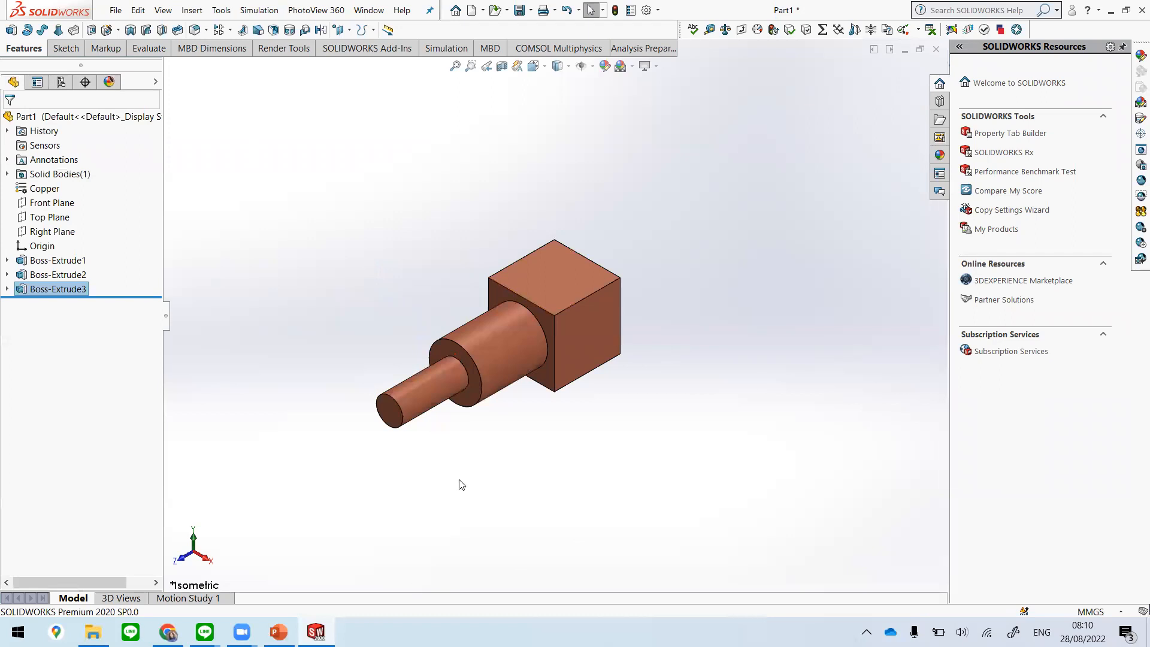